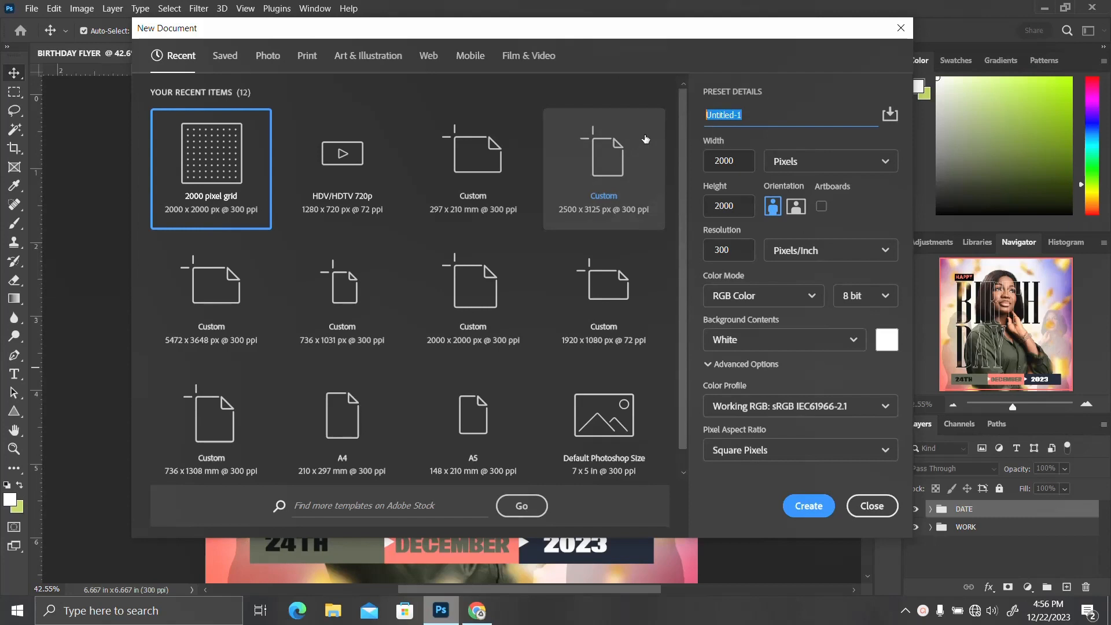
# Create a new 2000 x 2000 px, 300 ppi document named BIRTHDAY FLYER
pyautogui.write('B')
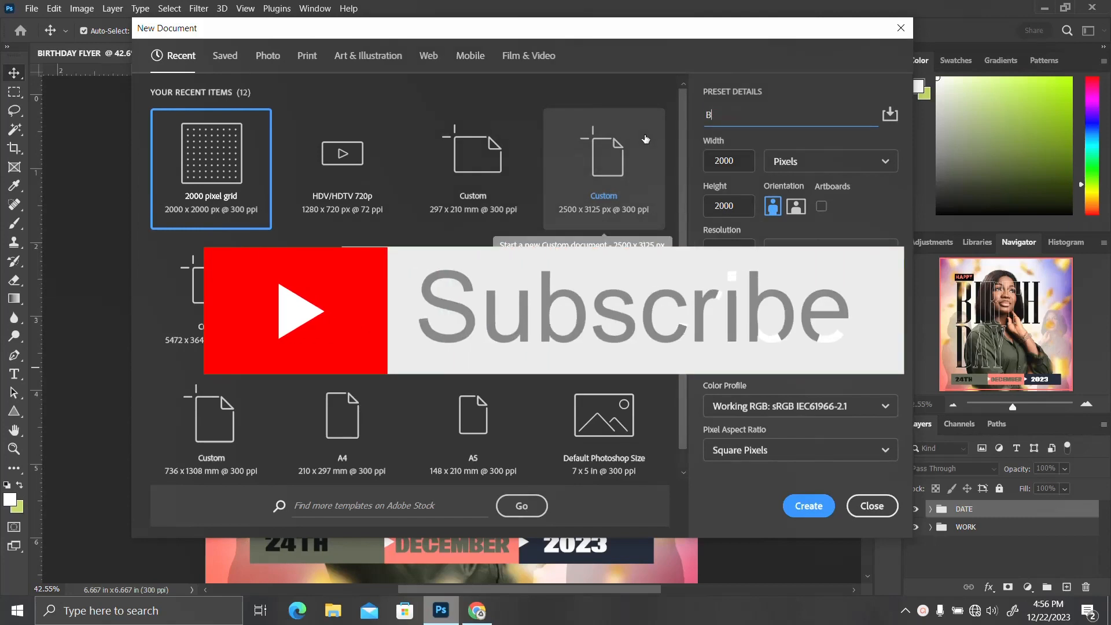
pyautogui.write('IRTH')
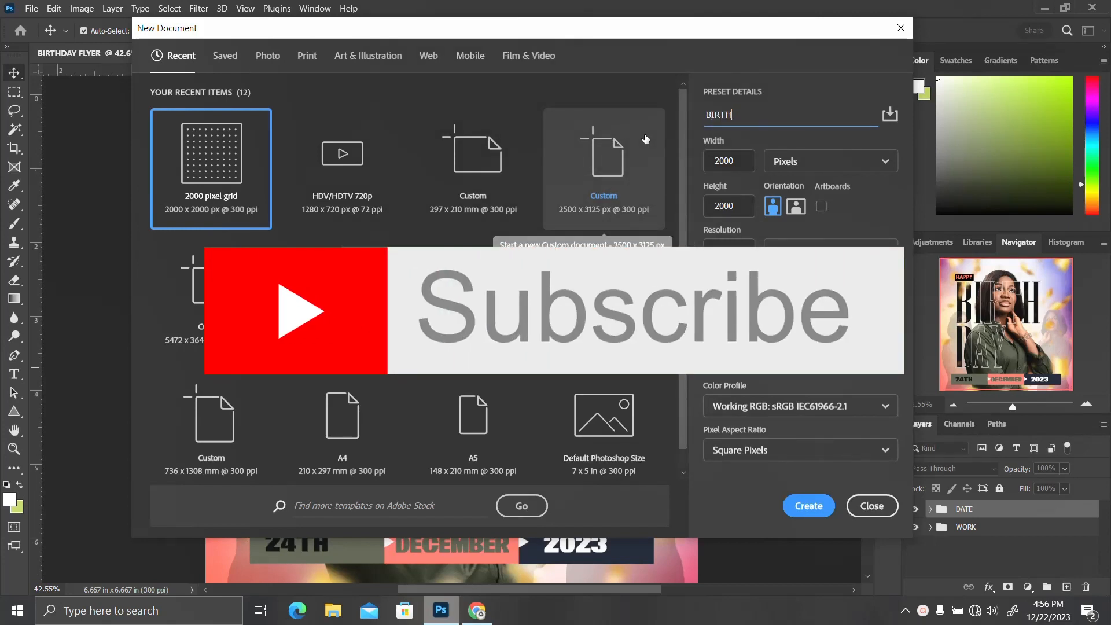
pyautogui.write('DAY FLYER')
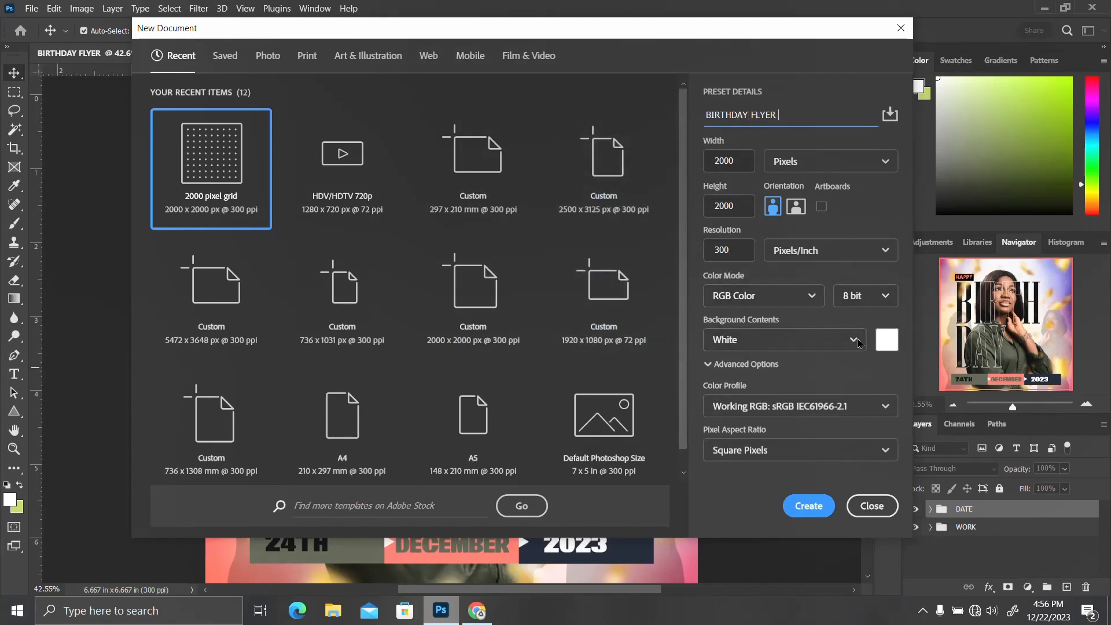
pyautogui.click(807, 506)
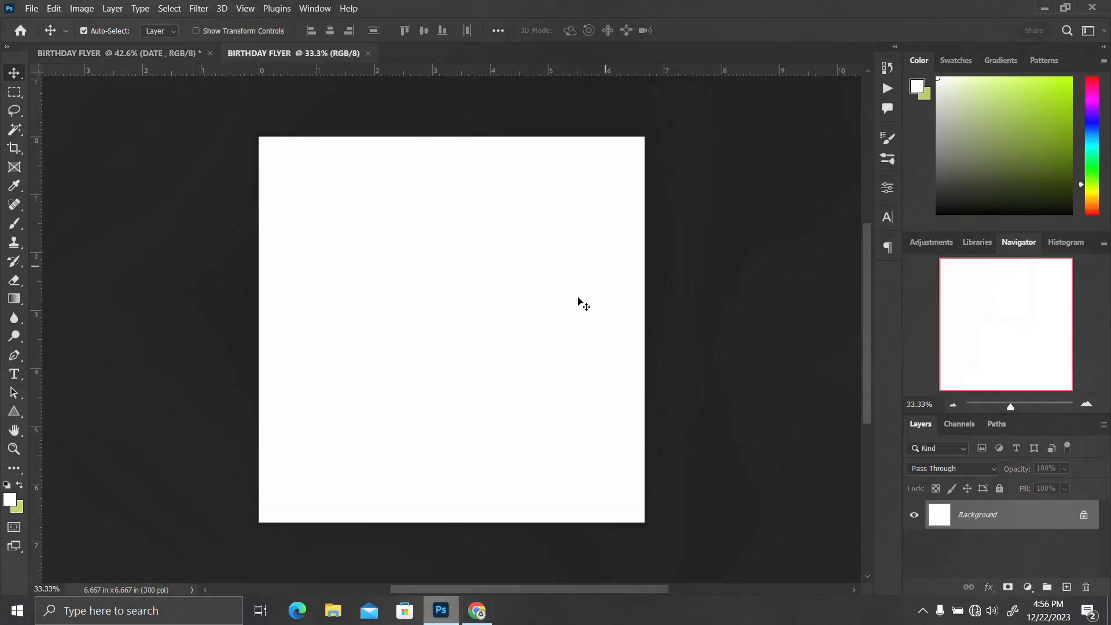
# Unlock the Background layer and open the Downloads folder holding the flyer images
pyautogui.click(1083, 514)
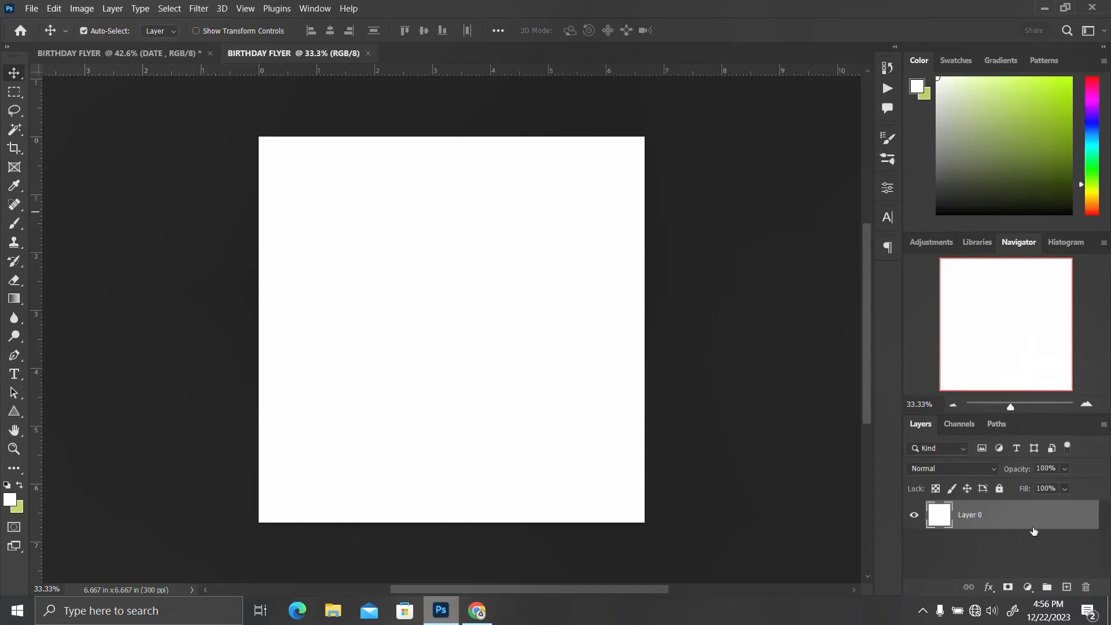
pyautogui.click(334, 617)
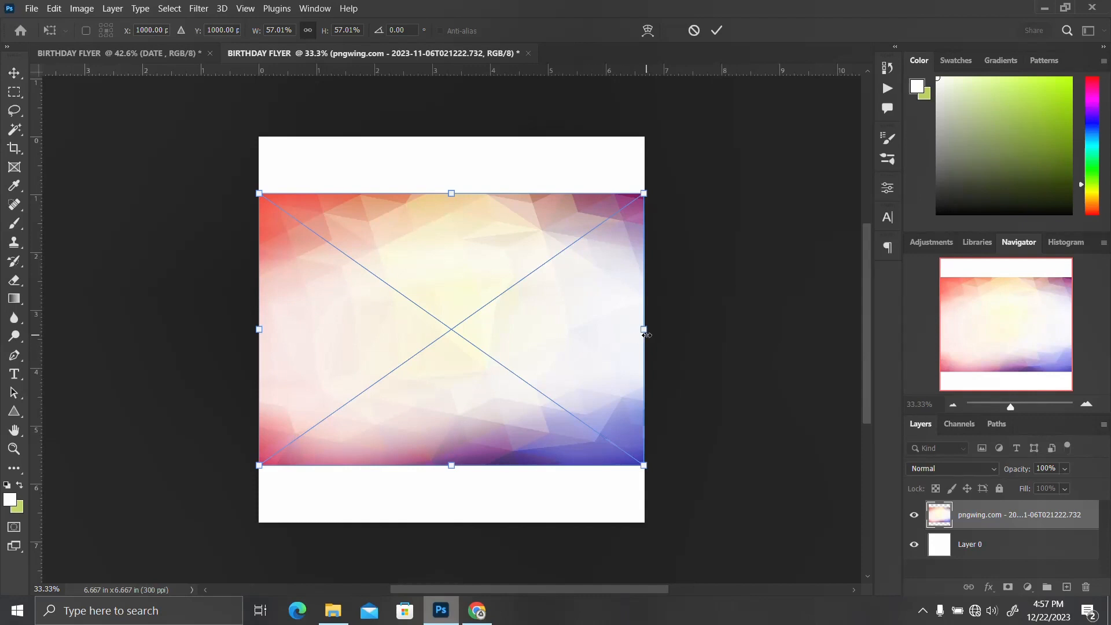
# Rotate the placed pngwing.com gradient image to -90°
pyautogui.moveTo(706, 327); pyautogui.dragTo(471, 198)
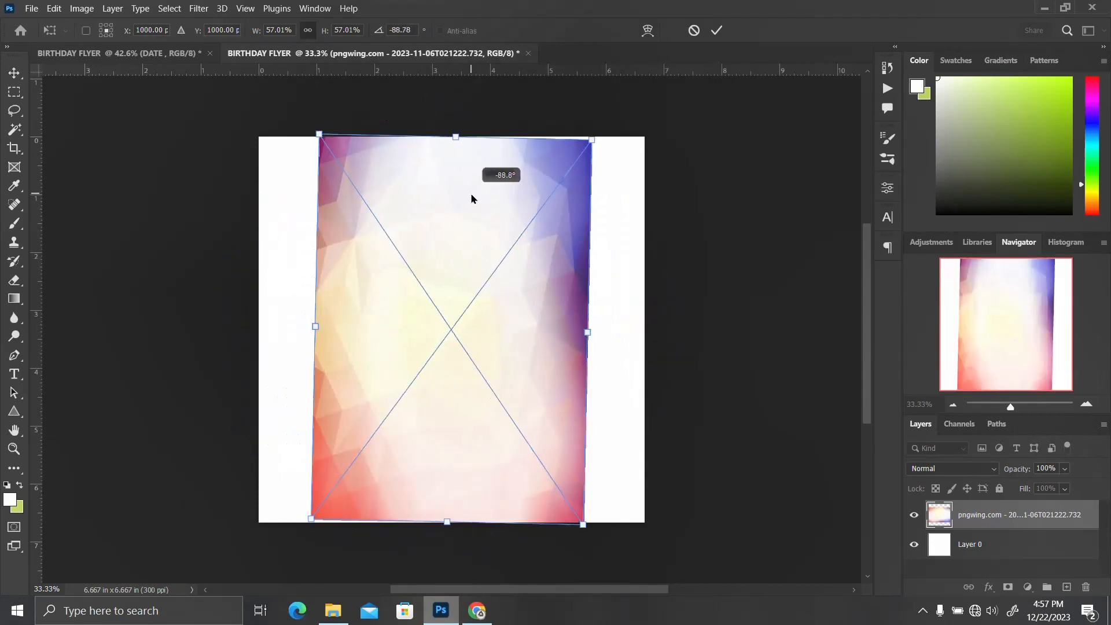
pyautogui.click(399, 30)
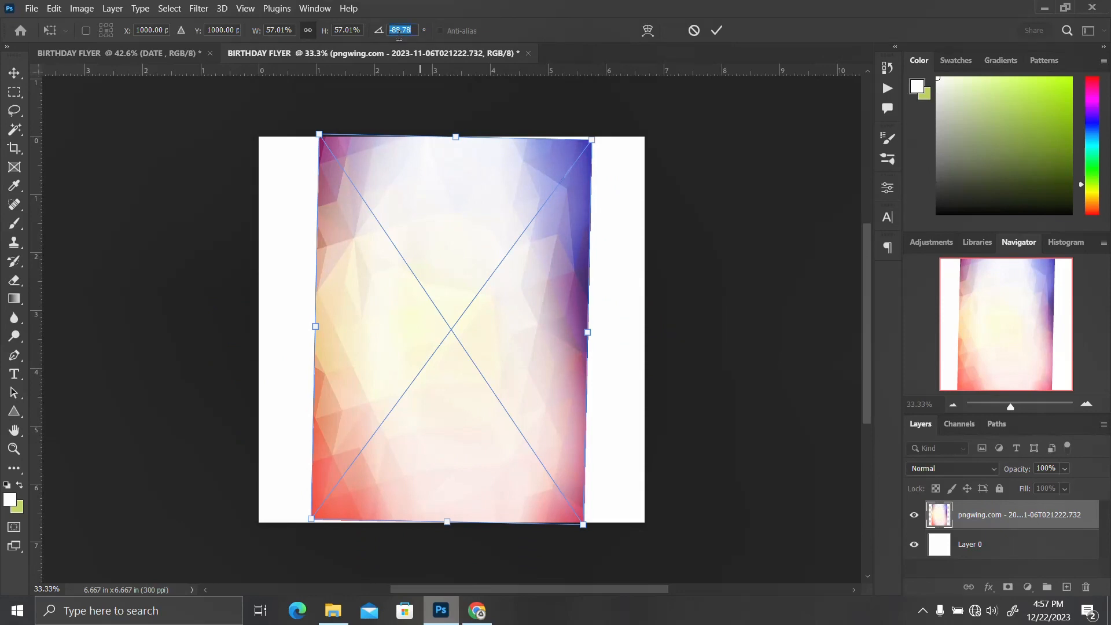
pyautogui.write('-90')
pyautogui.press('Return')
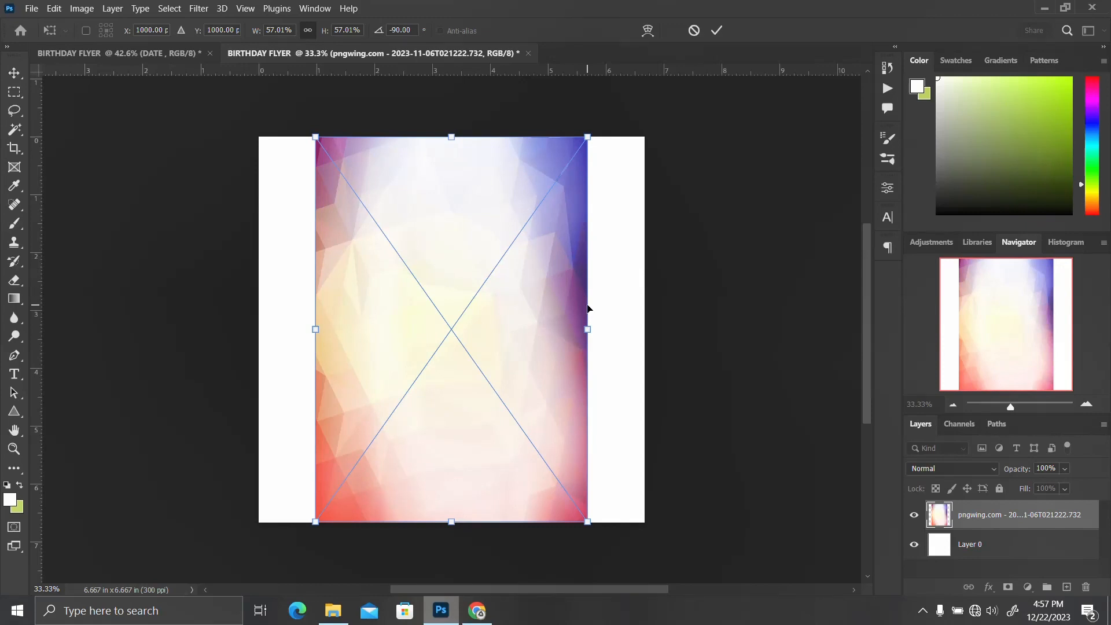
# Stretch the gradient image sideways to fill the canvas width and commit the transform
pyautogui.moveTo(588, 328); pyautogui.dragTo(644, 329)
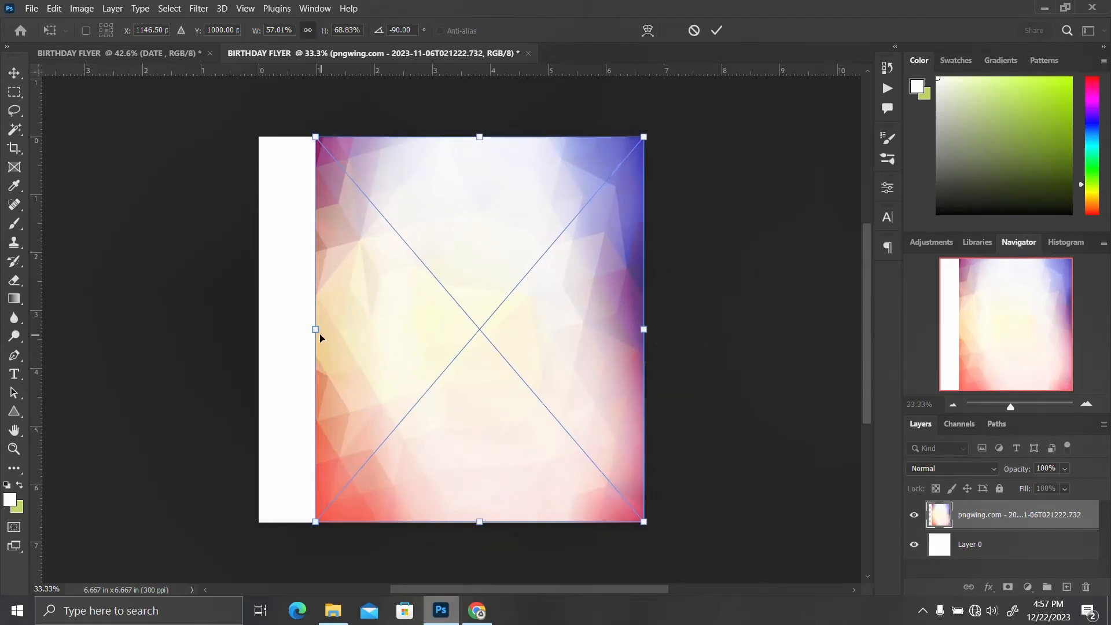
pyautogui.moveTo(315, 329); pyautogui.dragTo(259, 327)
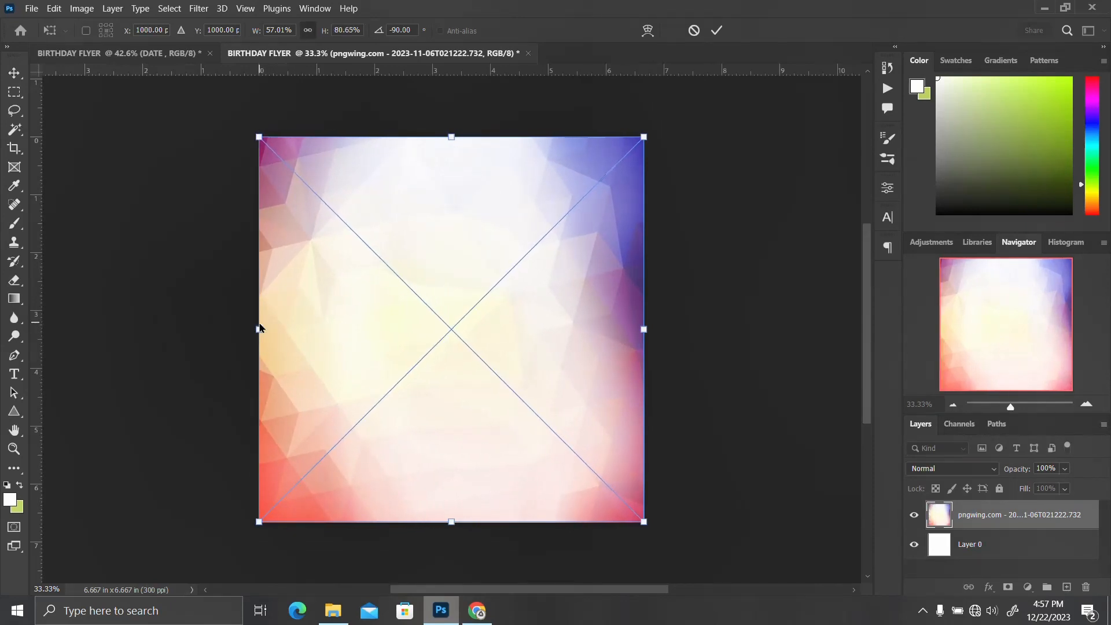
pyautogui.press('Return')
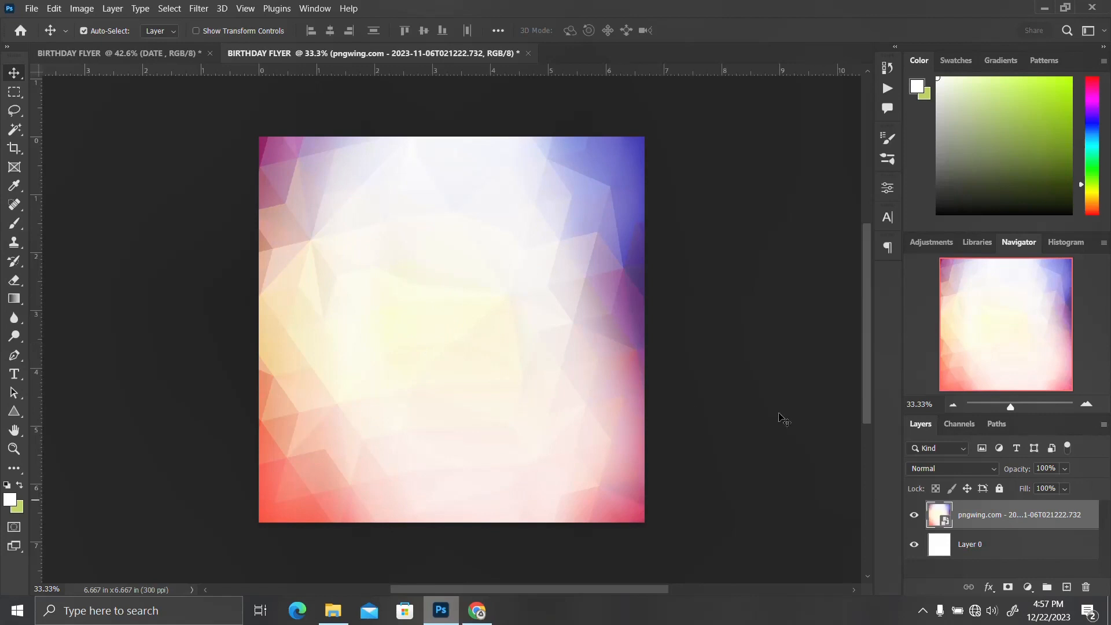
# Apply a Gaussian Blur with a 36 pixel radius to the gradient background
pyautogui.click(193, 10)
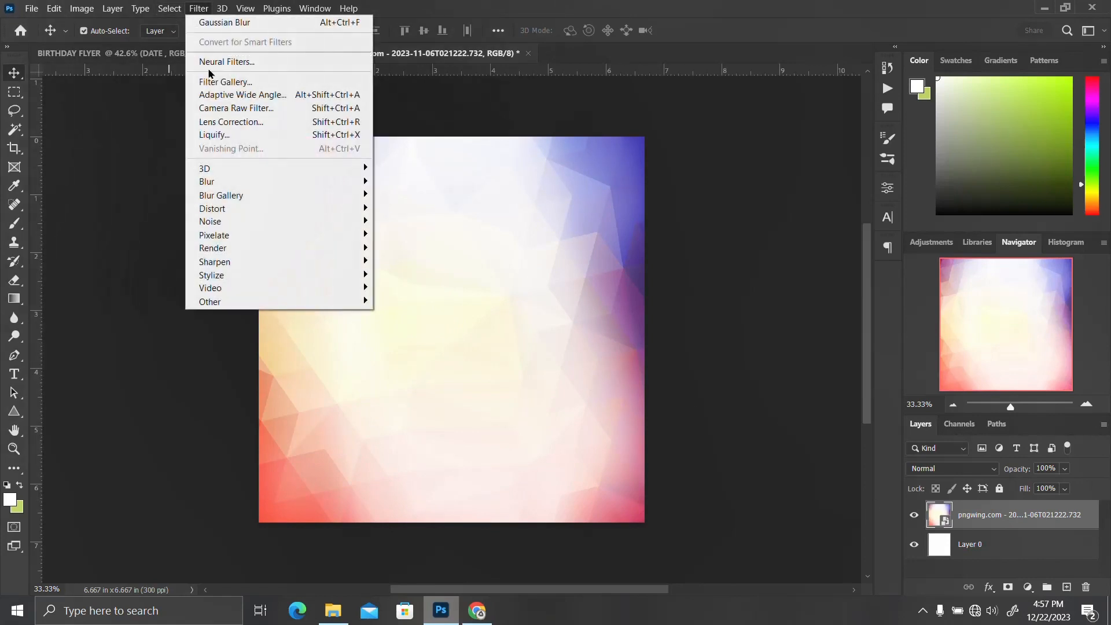
pyautogui.moveTo(230, 188)
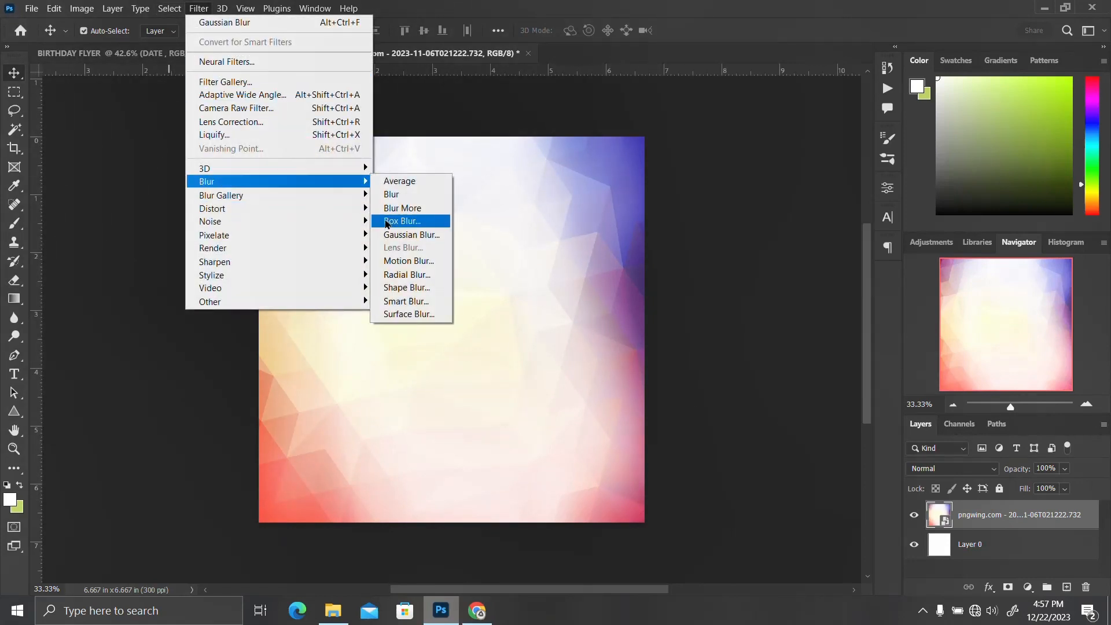
pyautogui.click(411, 234)
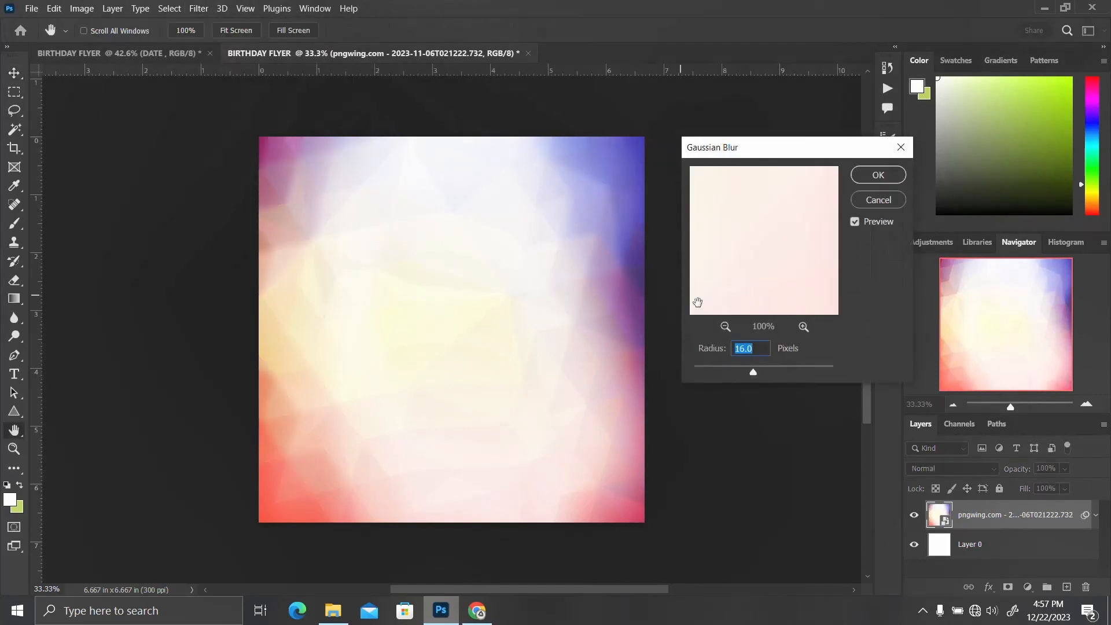
pyautogui.write('36')
pyautogui.press('Return')
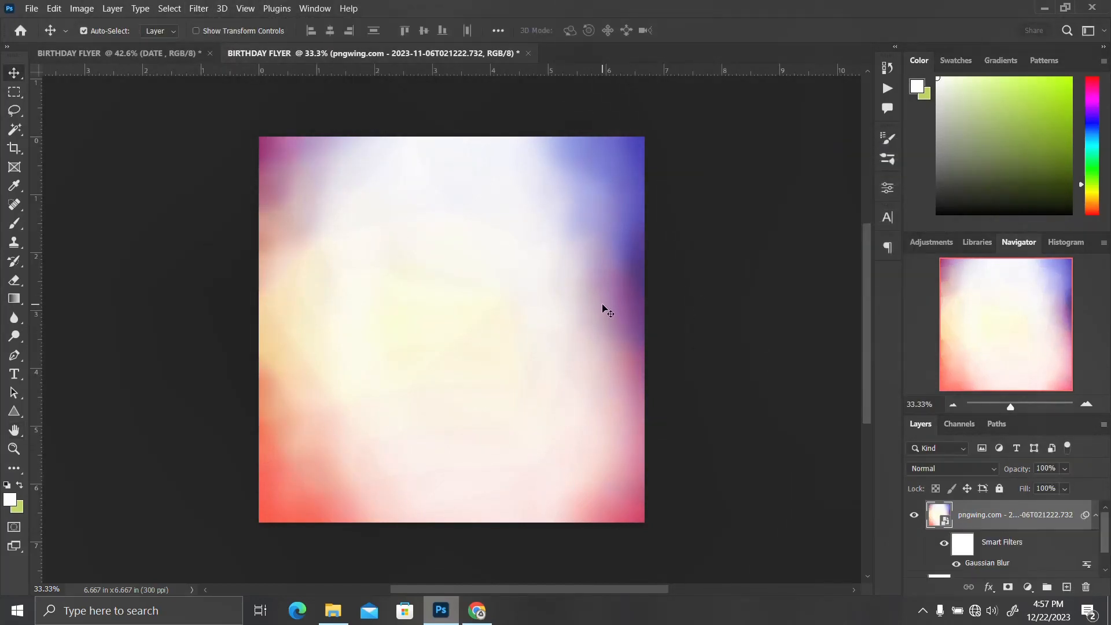
# Collapse the smart filters, find the woman's portrait photo in Downloads, and place it on the canvas
pyautogui.click(1094, 516)
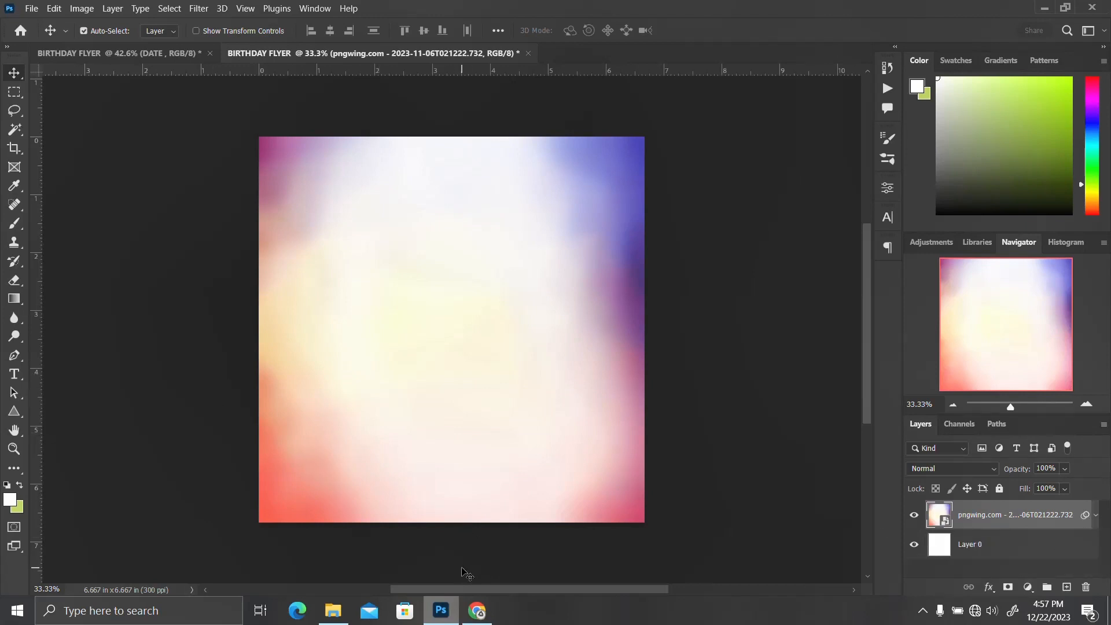
pyautogui.moveTo(325, 617)
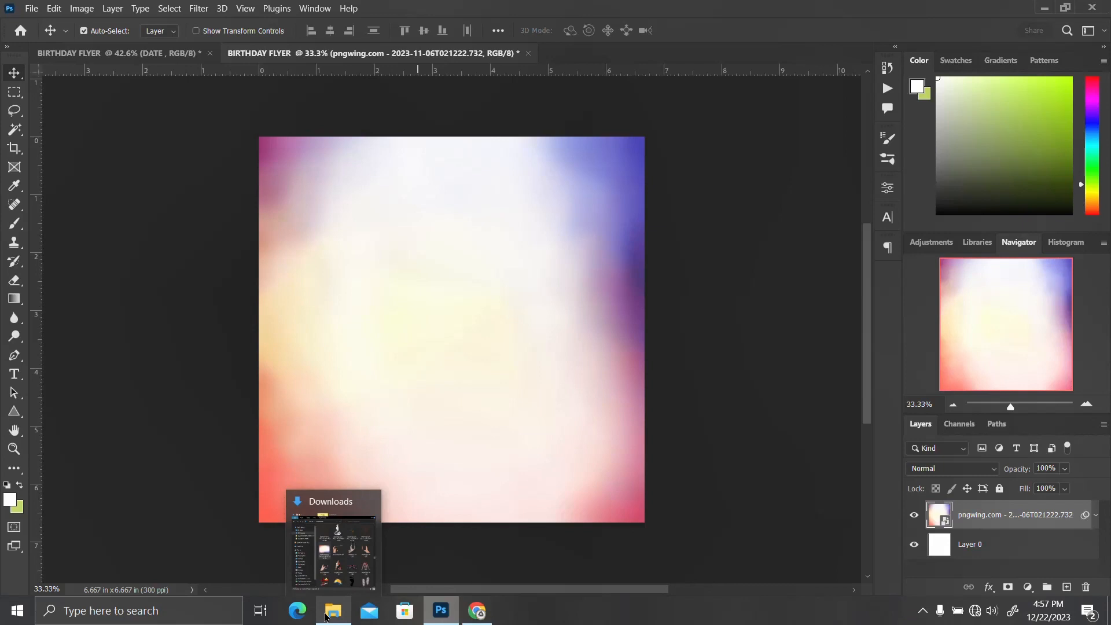
pyautogui.click(325, 616)
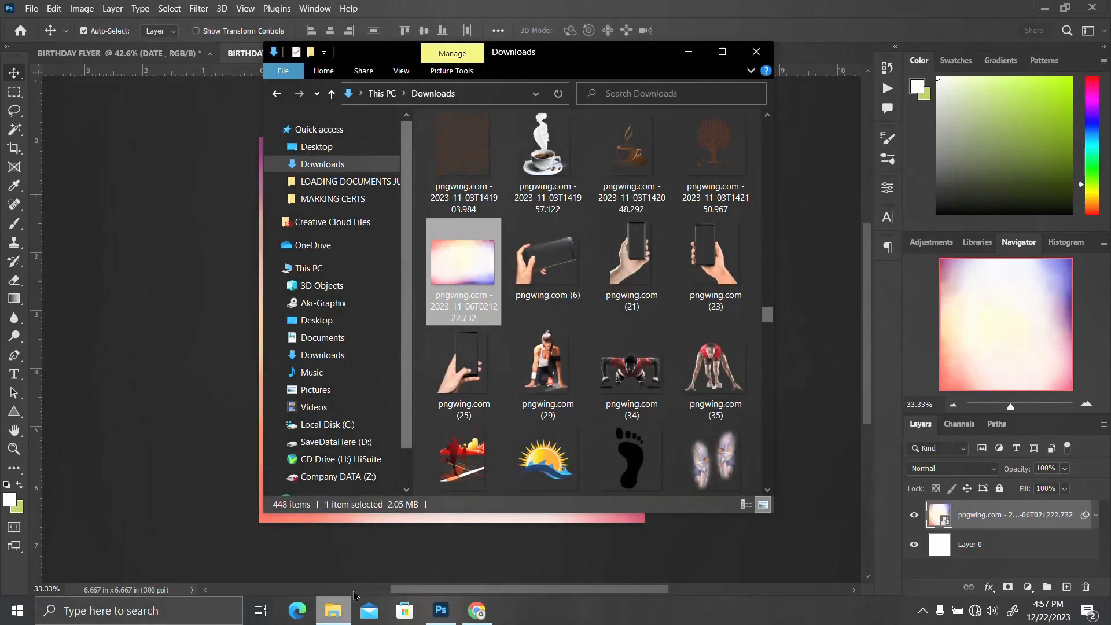
pyautogui.scroll(-8, 660, 380)
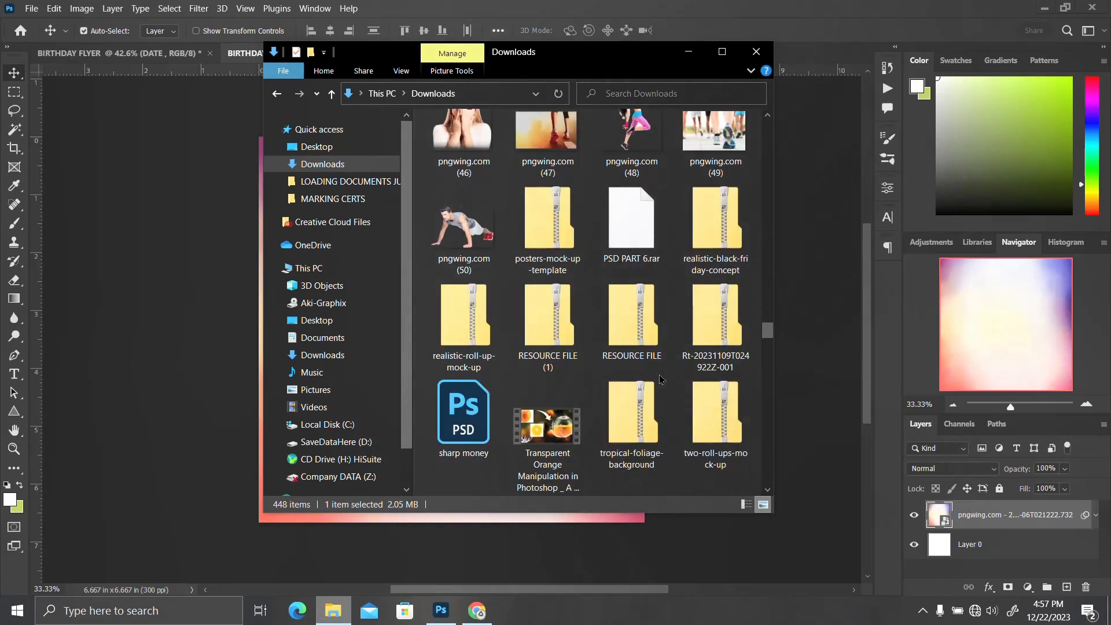
pyautogui.scroll(-15, 660, 380)
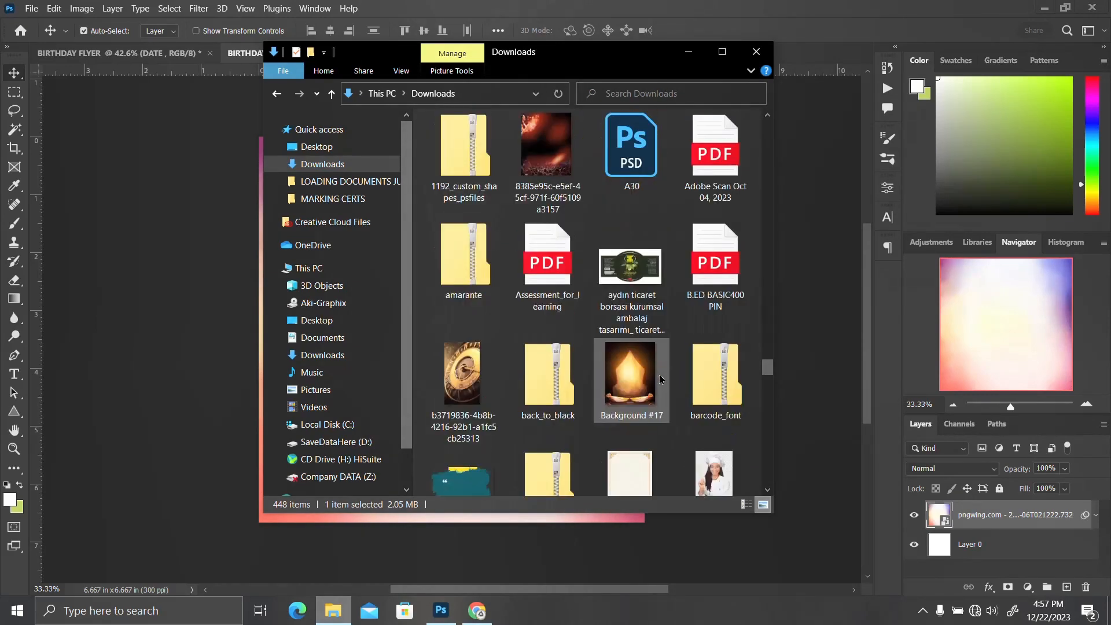
pyautogui.scroll(-15, 660, 380)
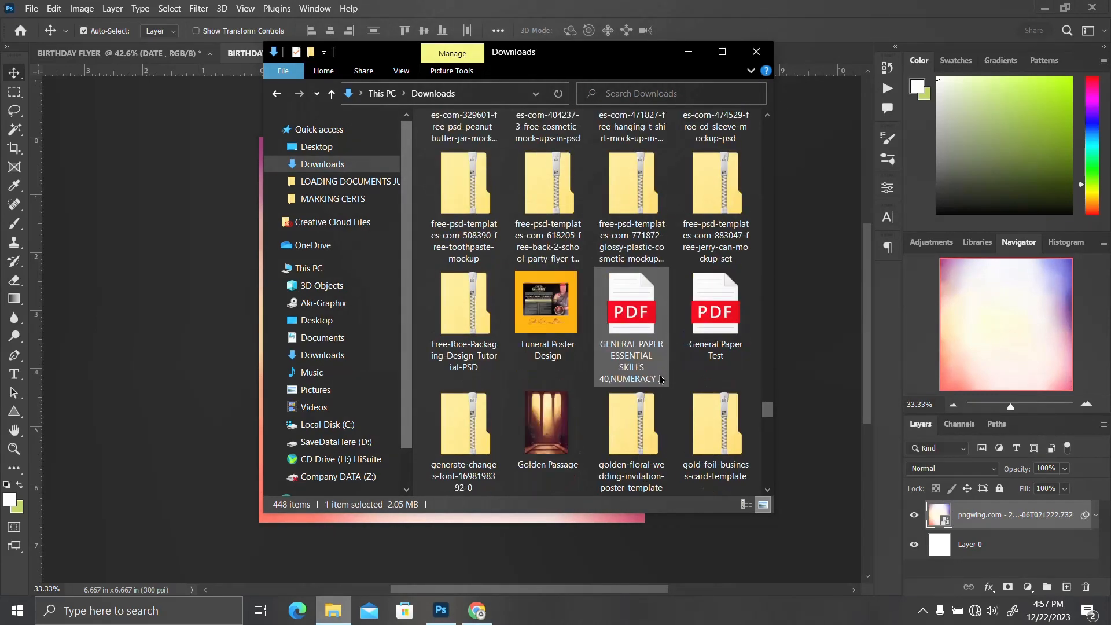
pyautogui.scroll(-6, 660, 379)
pyautogui.scroll(3, 660, 380)
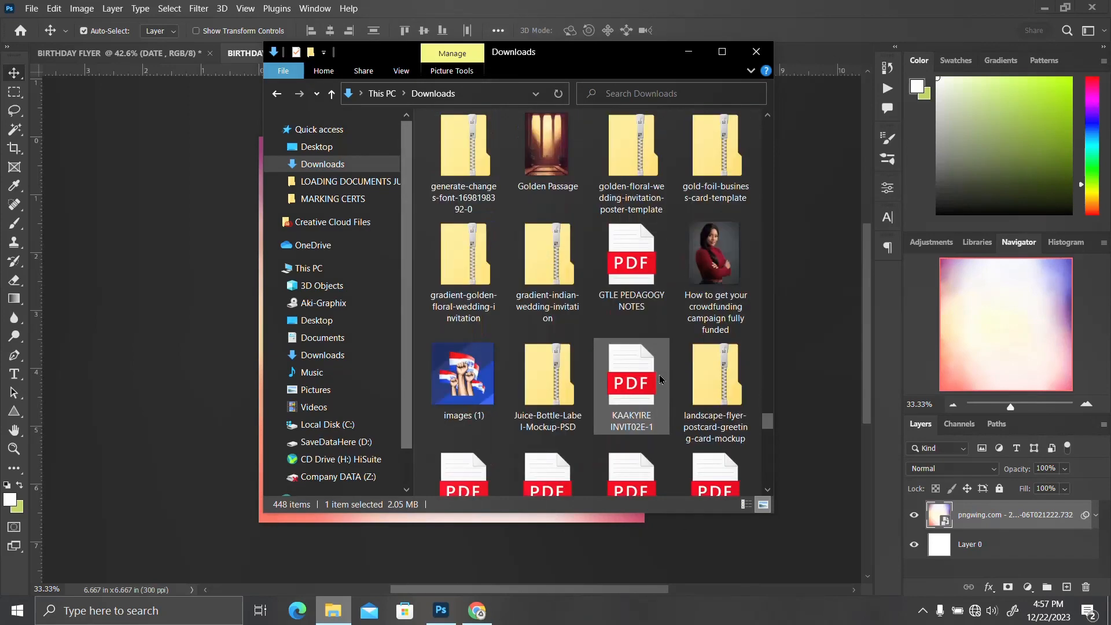
pyautogui.scroll(-15, 660, 379)
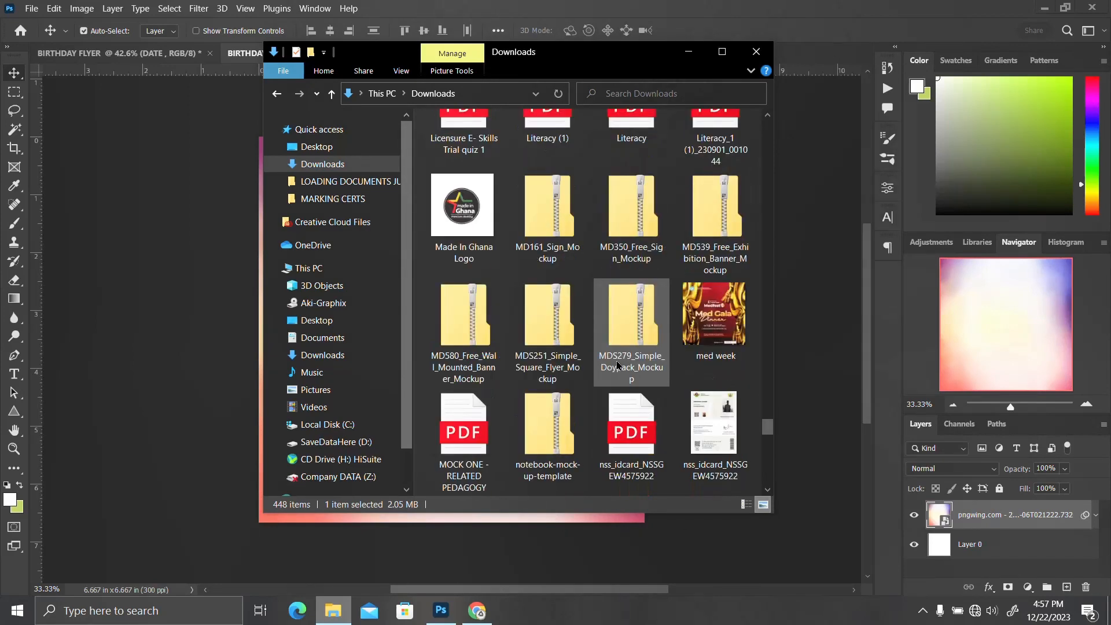
pyautogui.scroll(-20, 617, 365)
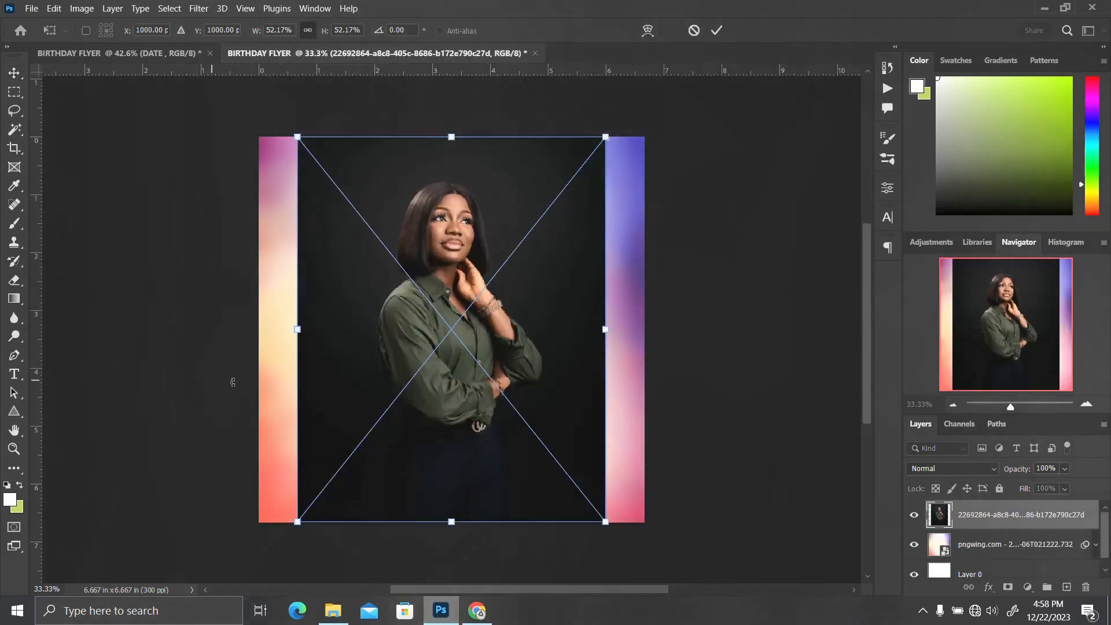
pyautogui.press('Return')
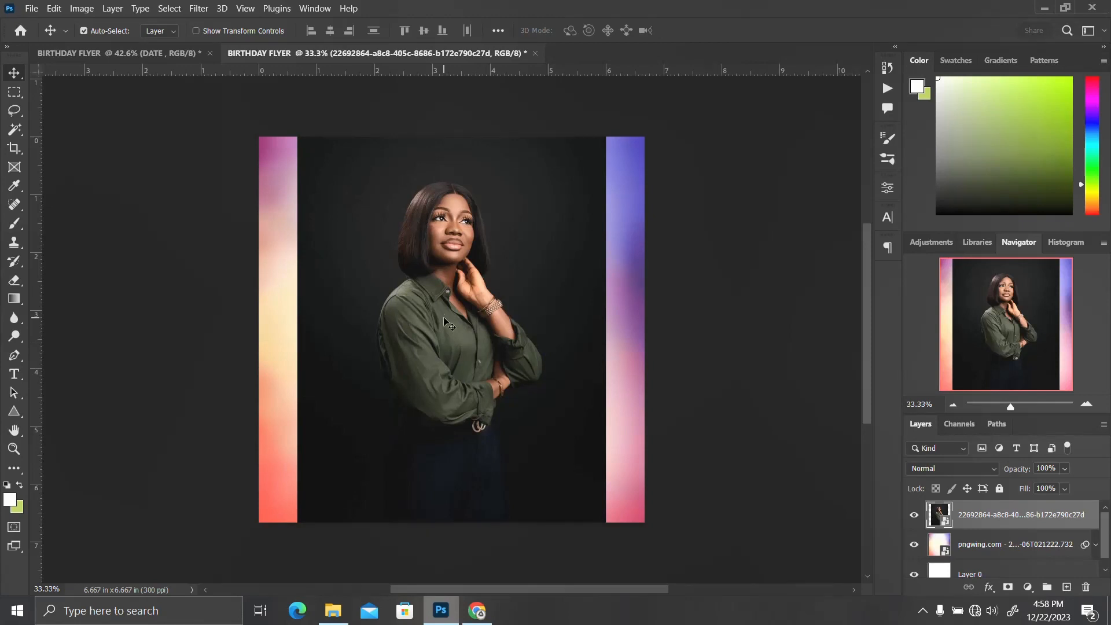
# Rasterize the portrait photo layer
pyautogui.rightClick(1020, 520)
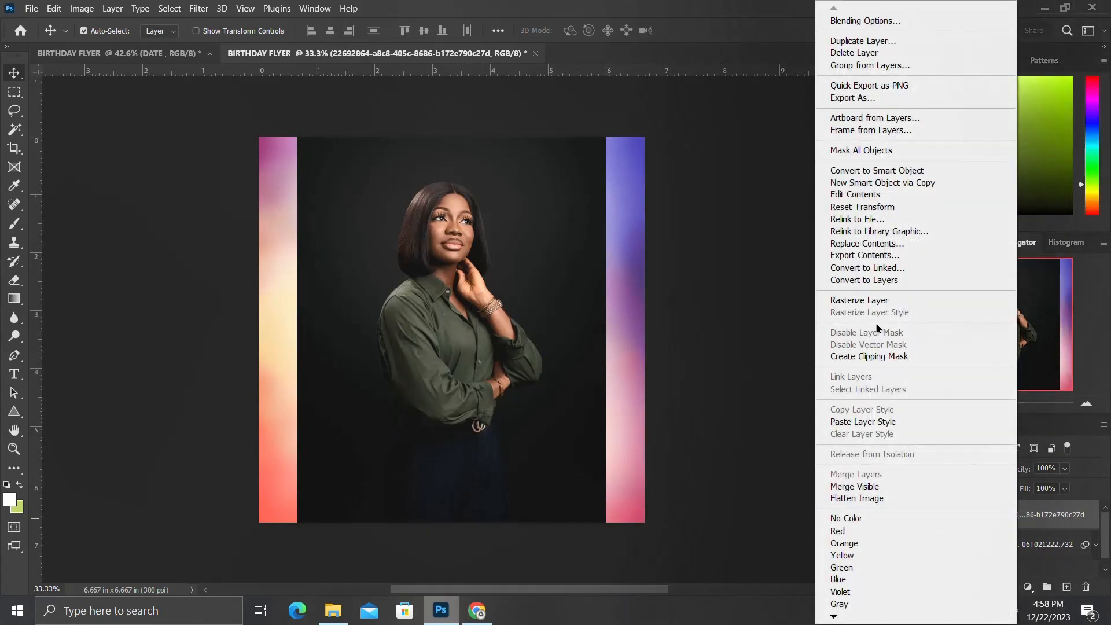
pyautogui.click(885, 308)
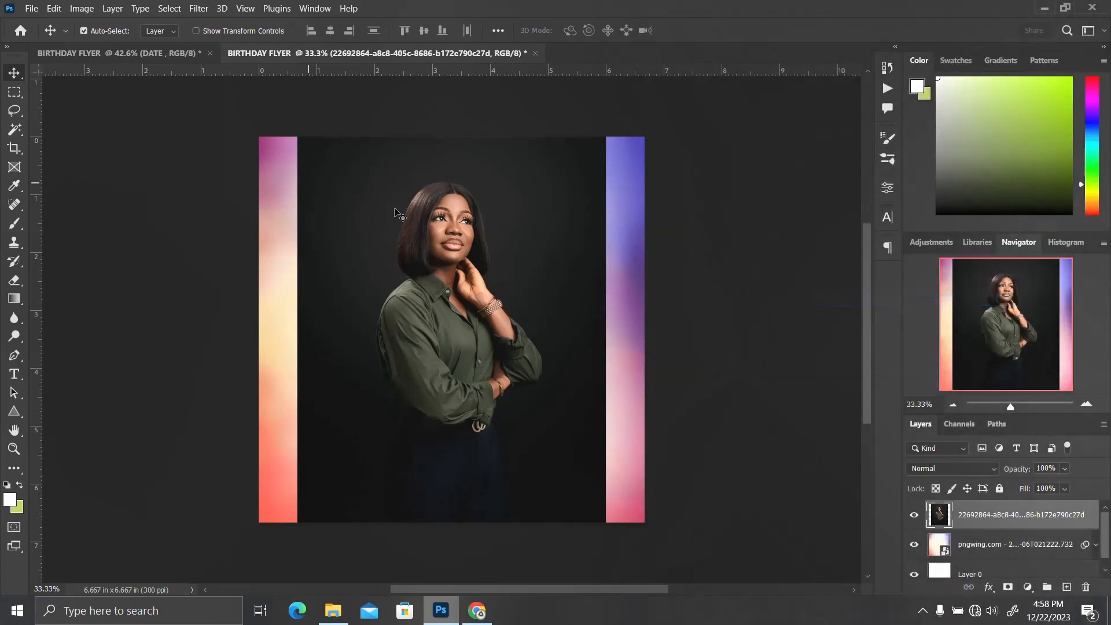
pyautogui.click(14, 92)
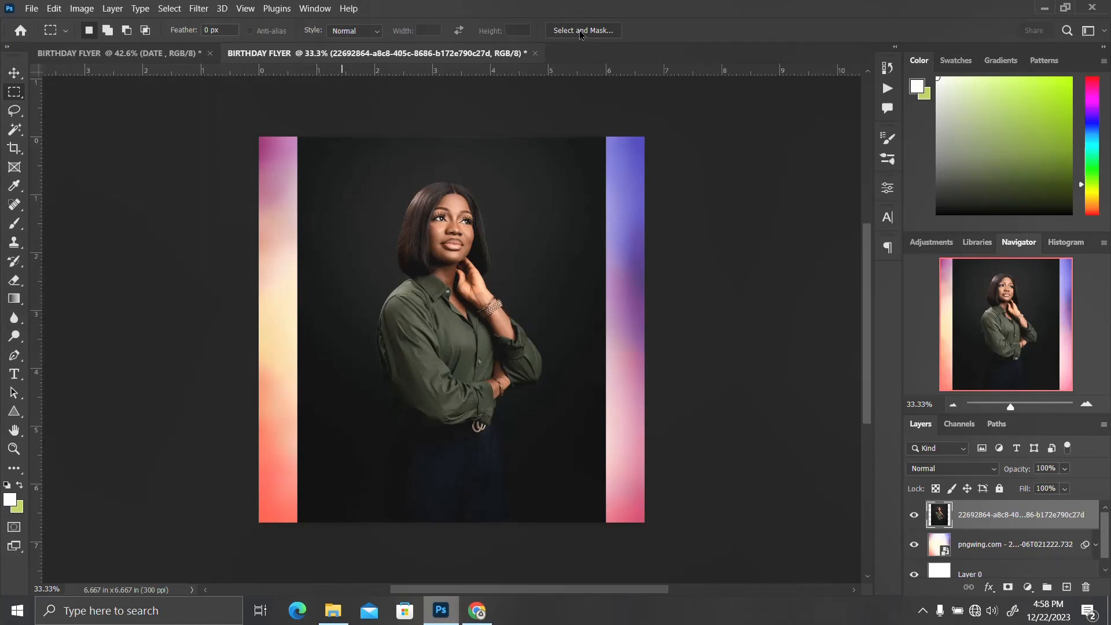
# Select the woman in the photo, copy her onto a new layer, and deselect
pyautogui.click(15, 129)
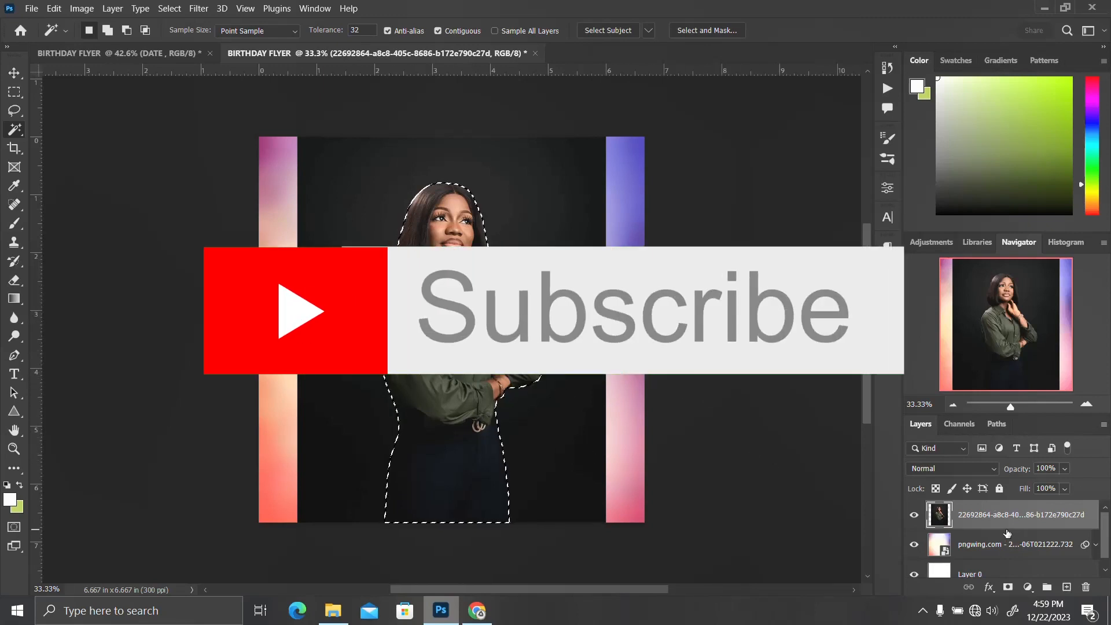
pyautogui.hotkey('ctrl', 'shift', 'alt', 'n')
pyautogui.hotkey('ctrl', 'd')
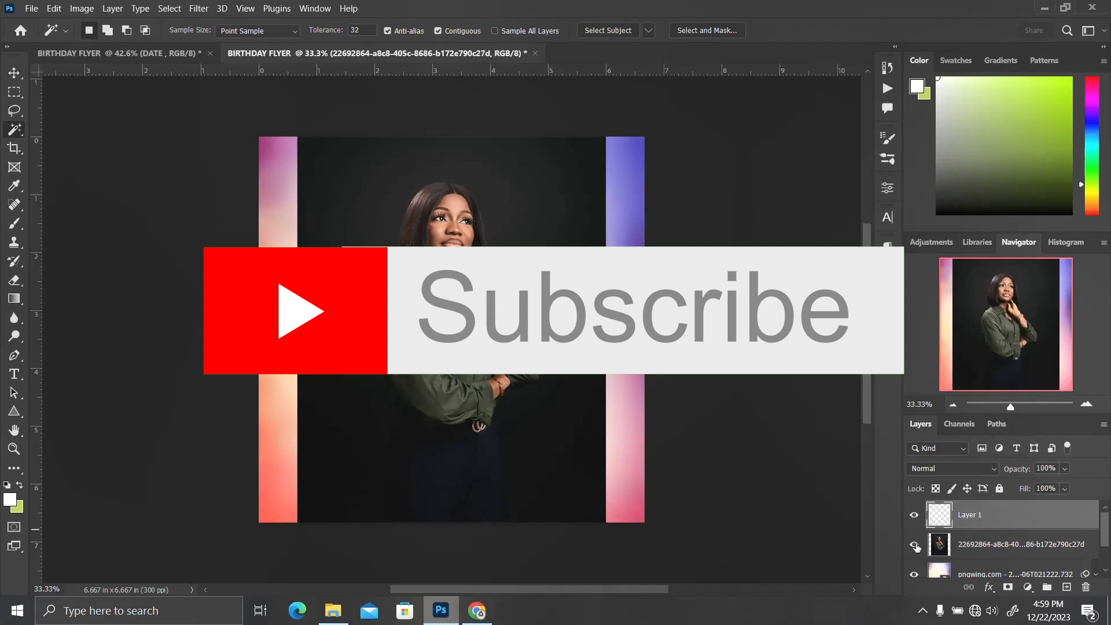
# Delete the original portrait photo layer
pyautogui.click(976, 546)
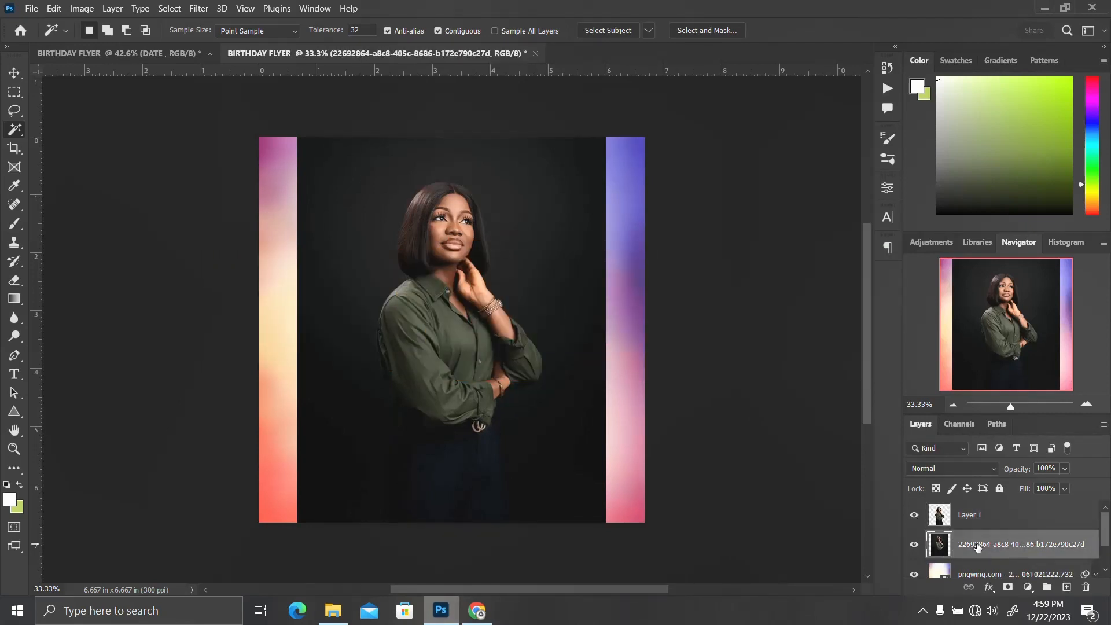
pyautogui.press('Delete')
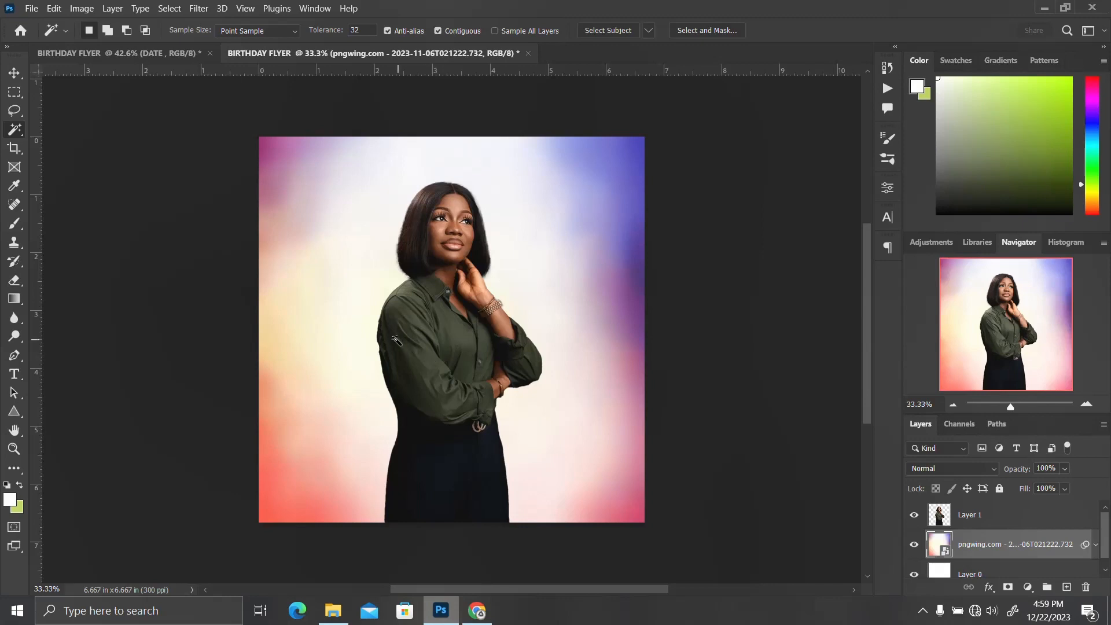
# Duplicate the cut-out woman layer and hide the copy
pyautogui.press('v')
pyautogui.click(435, 341)
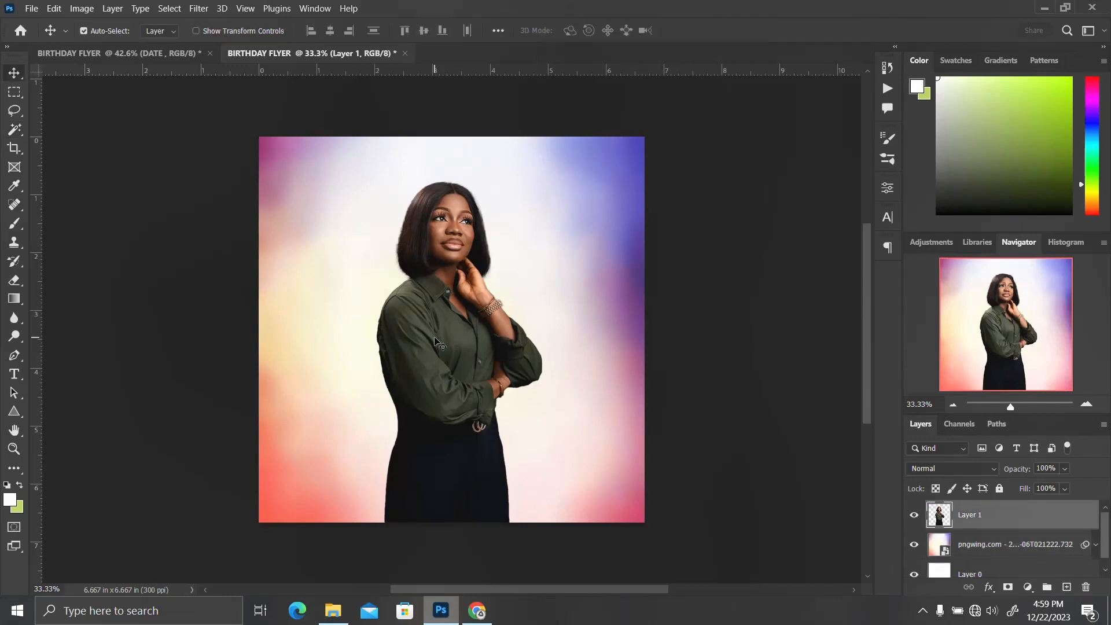
pyautogui.hotkey('ctrl', 'j')
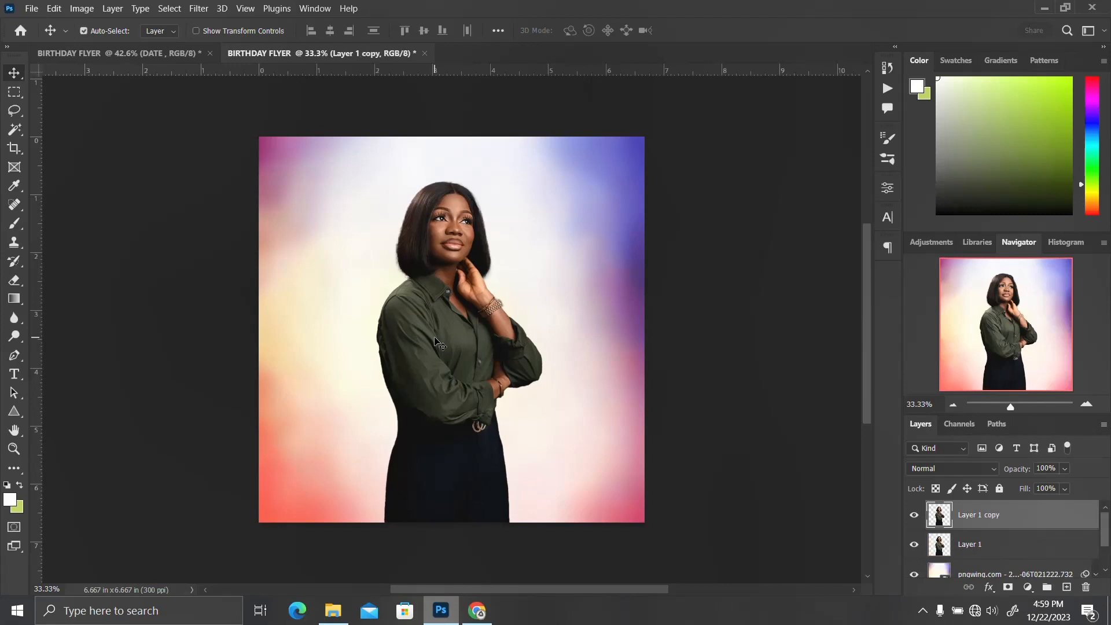
pyautogui.click(914, 515)
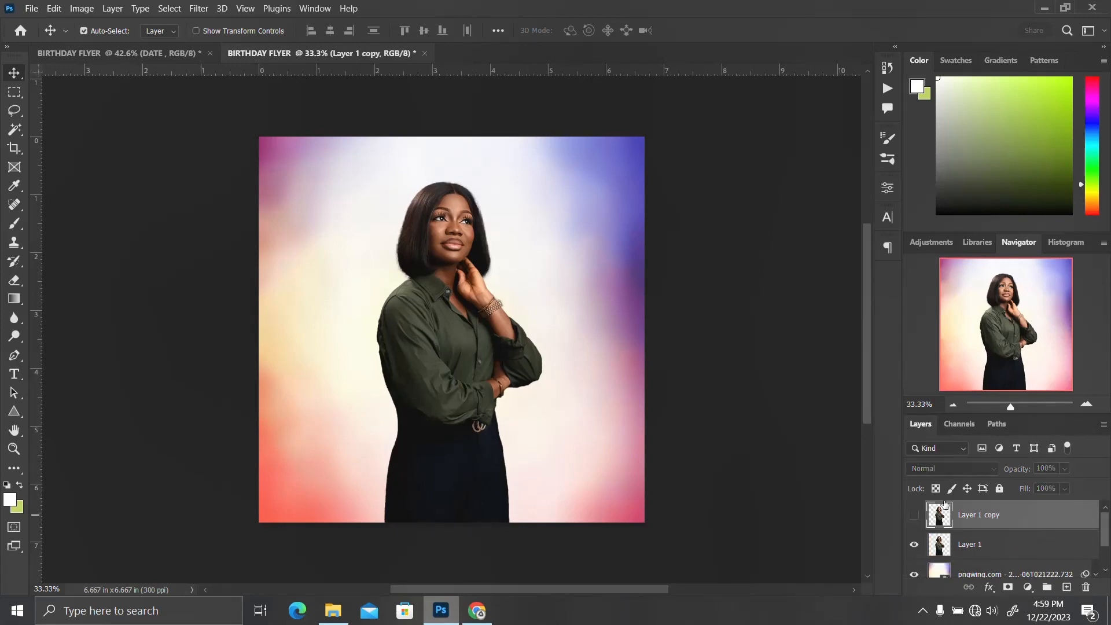
# Toggle the cut-out woman layer's visibility off and on to compare, then select that layer
pyautogui.click(913, 544)
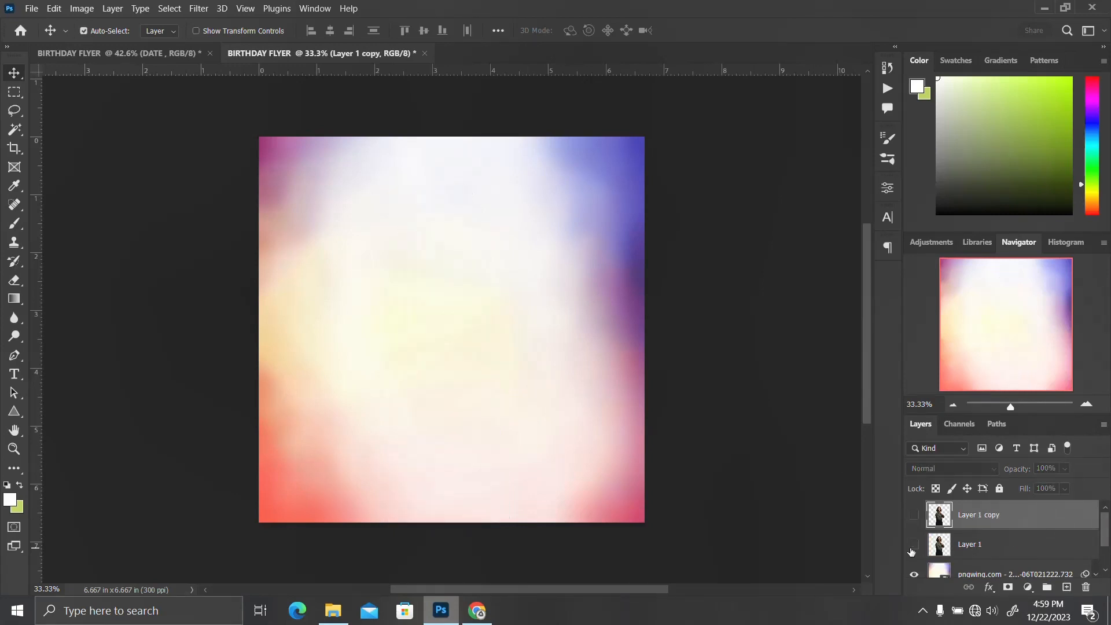
pyautogui.click(913, 545)
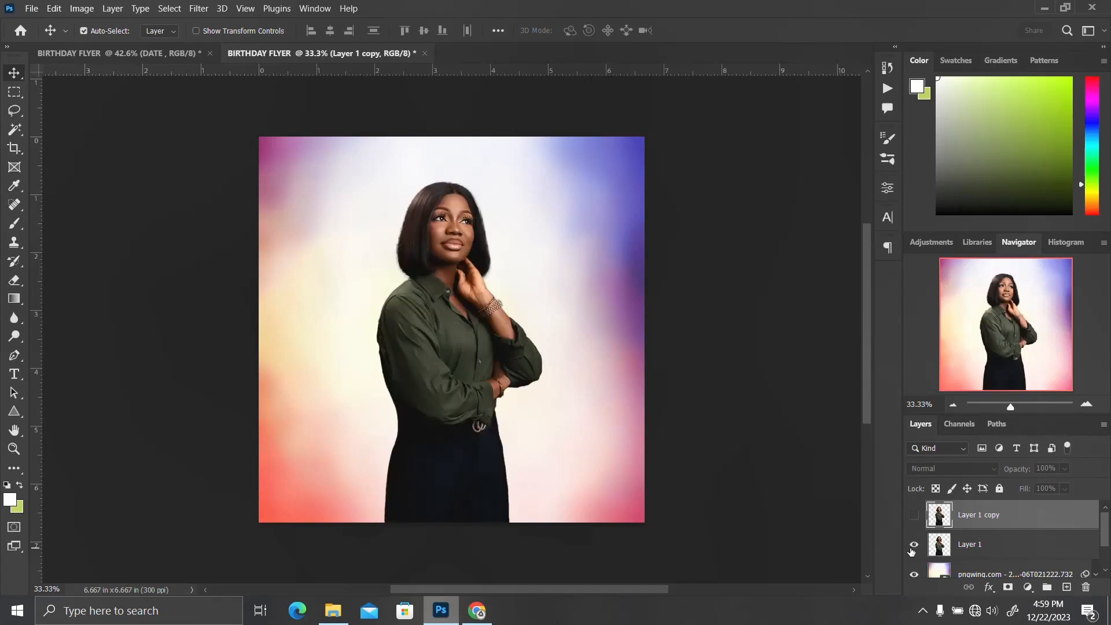
pyautogui.click(987, 544)
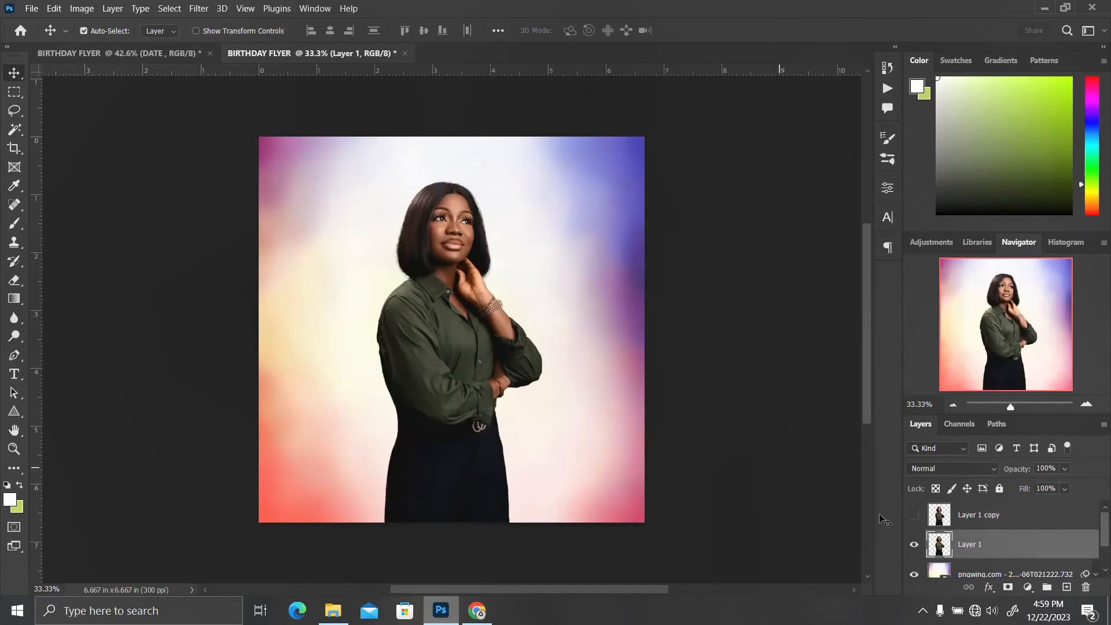
# Show the duplicate woman layer, select both woman layers, and scale them up to about 146% while shifting them lower
pyautogui.click(914, 515)
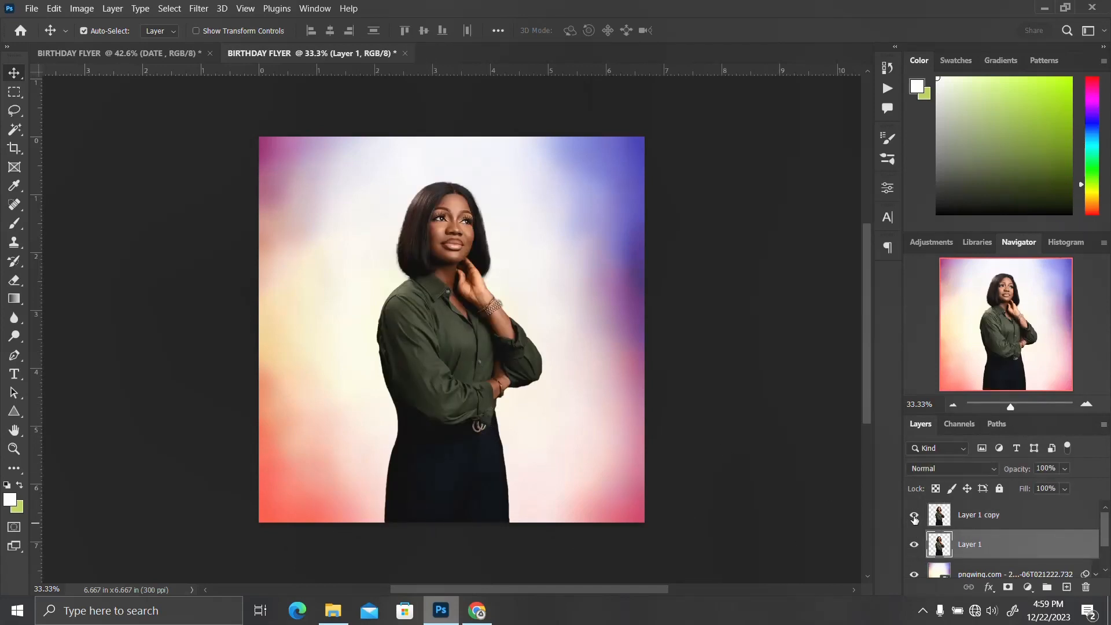
pyautogui.keyDown('ctrl'); pyautogui.click(972, 515); pyautogui.keyUp('ctrl')
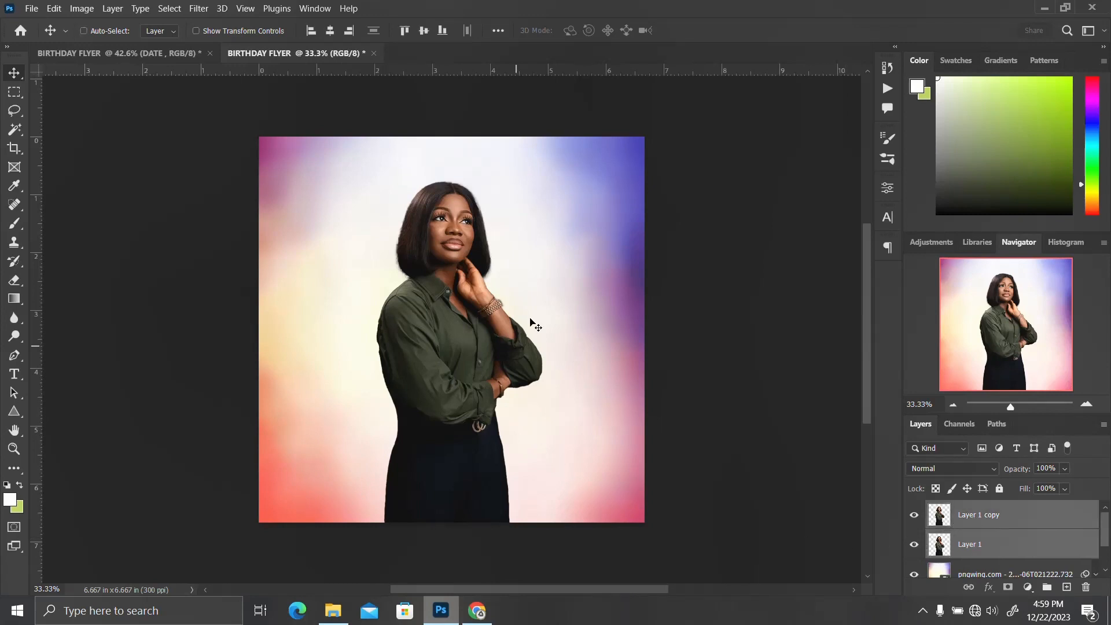
pyautogui.hotkey('ctrl', 't')
pyautogui.moveTo(543, 522); pyautogui.dragTo(621, 571)
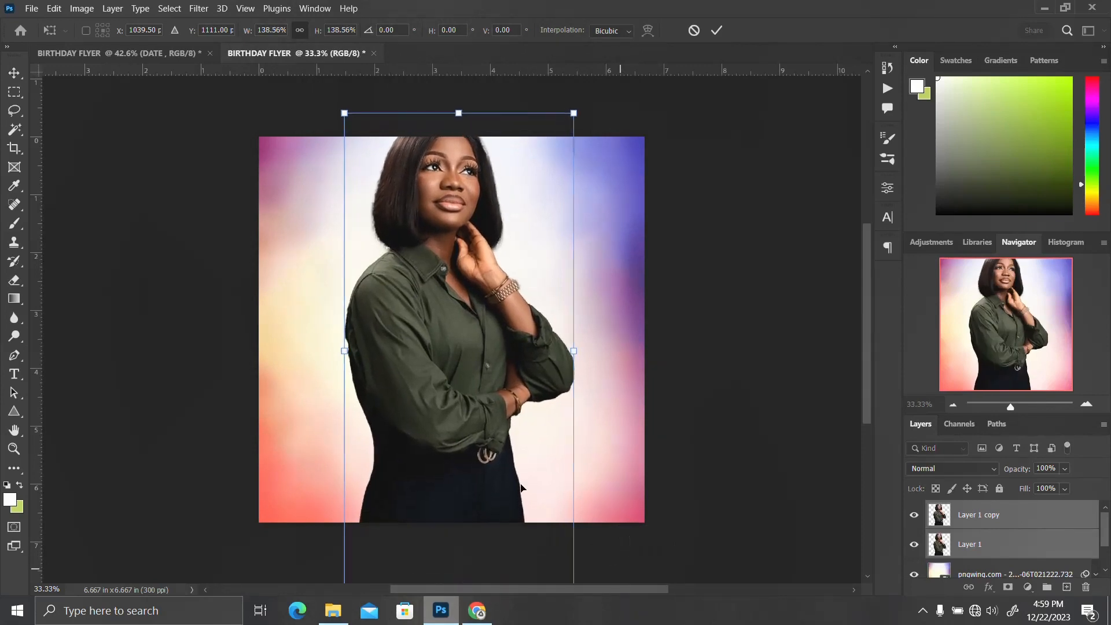
pyautogui.moveTo(420, 333); pyautogui.dragTo(427, 388)
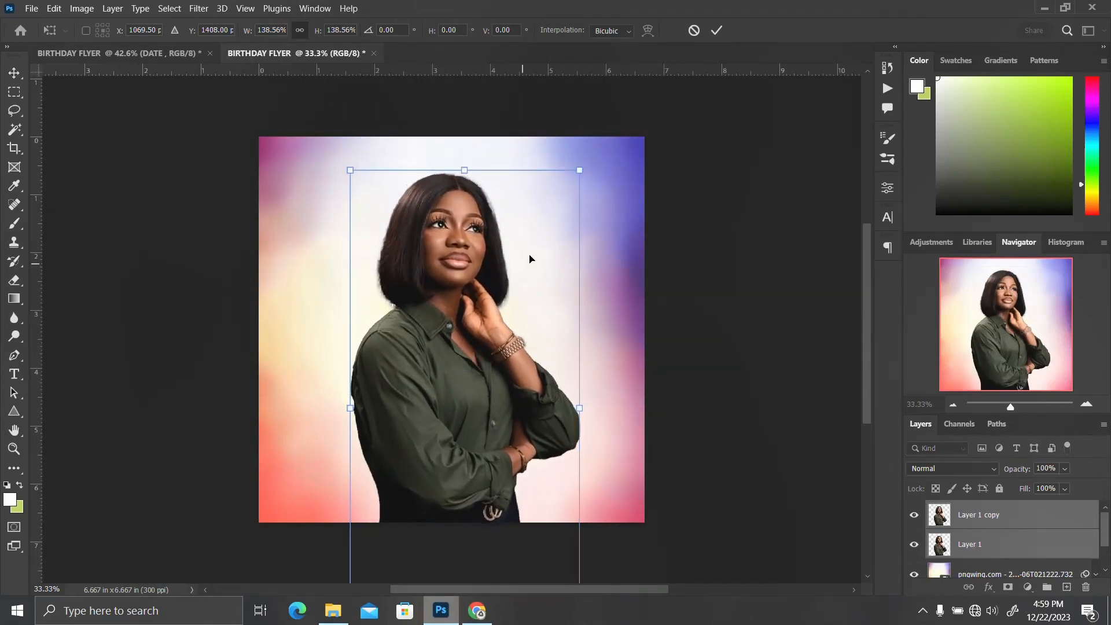
pyautogui.moveTo(581, 171)
pyautogui.mouseDown()
pyautogui.moveTo(618, 168)
pyautogui.moveTo(655, 187)
pyautogui.moveTo(651, 156)
pyautogui.moveTo(596, 137)
pyautogui.moveTo(578, 151)
pyautogui.mouseUp()
pyautogui.press('Return')
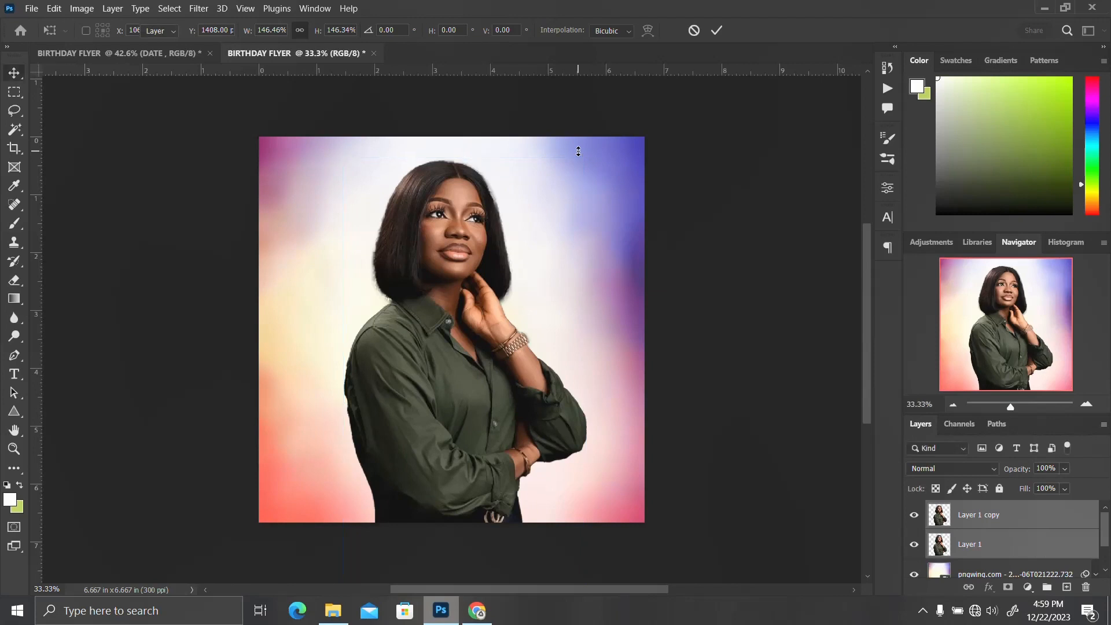
# Hide and select the duplicate woman layer, then place the confetti PNG from Downloads into the flyer
pyautogui.click(914, 514)
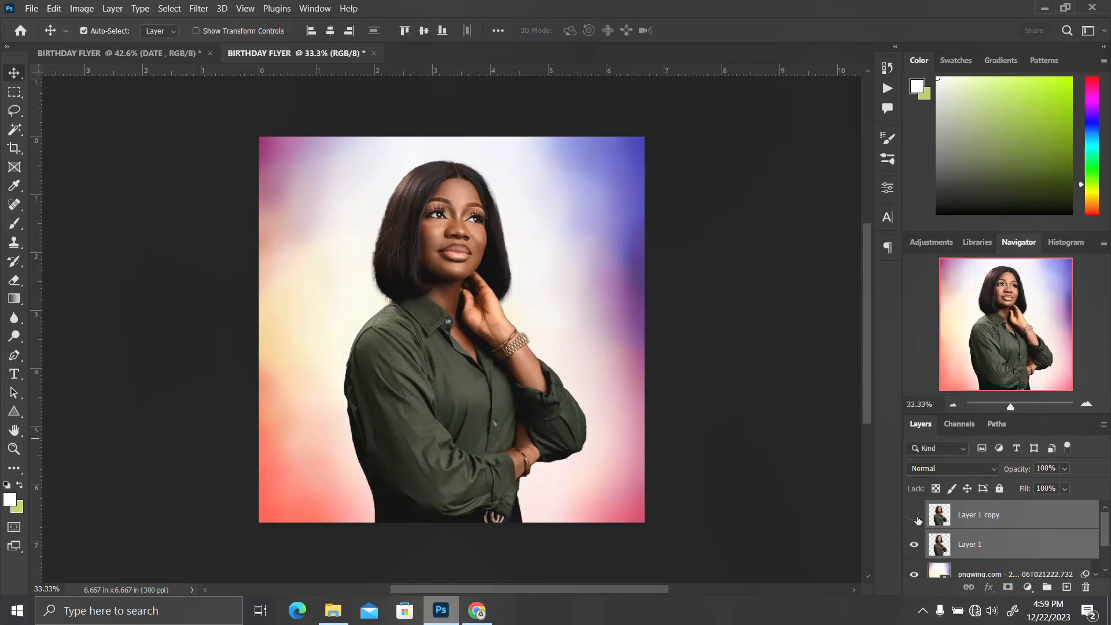
pyautogui.click(988, 516)
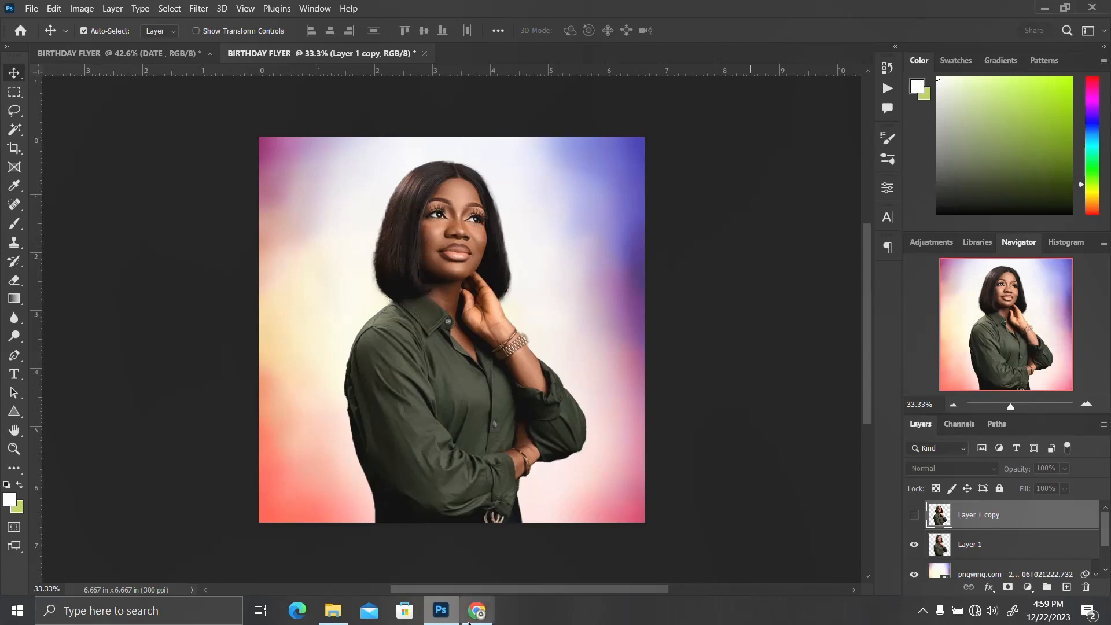
pyautogui.click(338, 611)
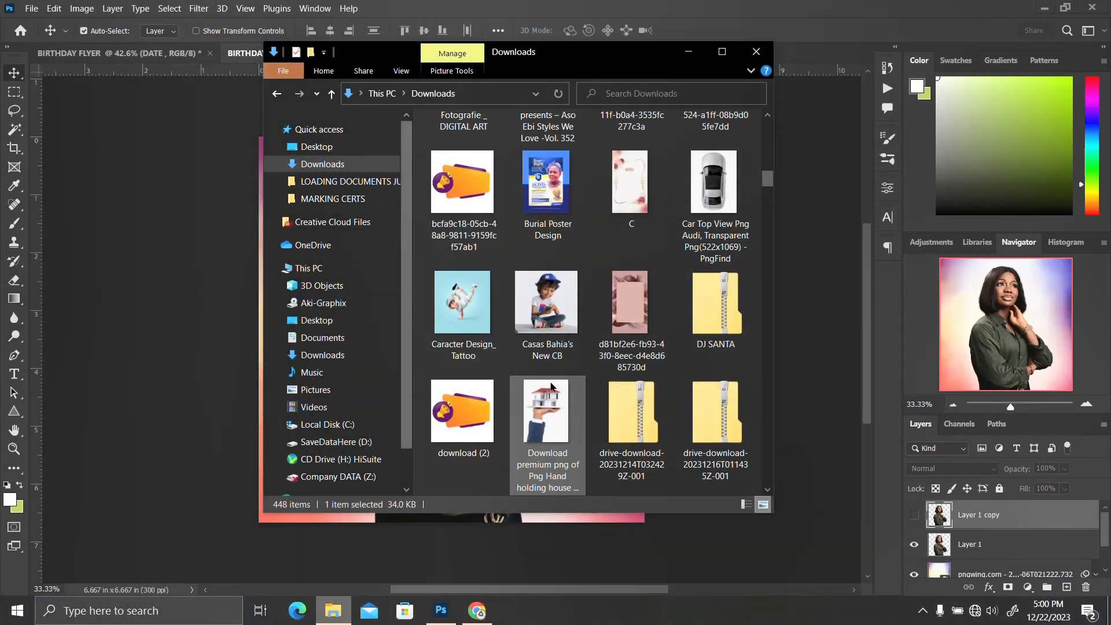
pyautogui.moveTo(551, 386); pyautogui.dragTo(173, 303)
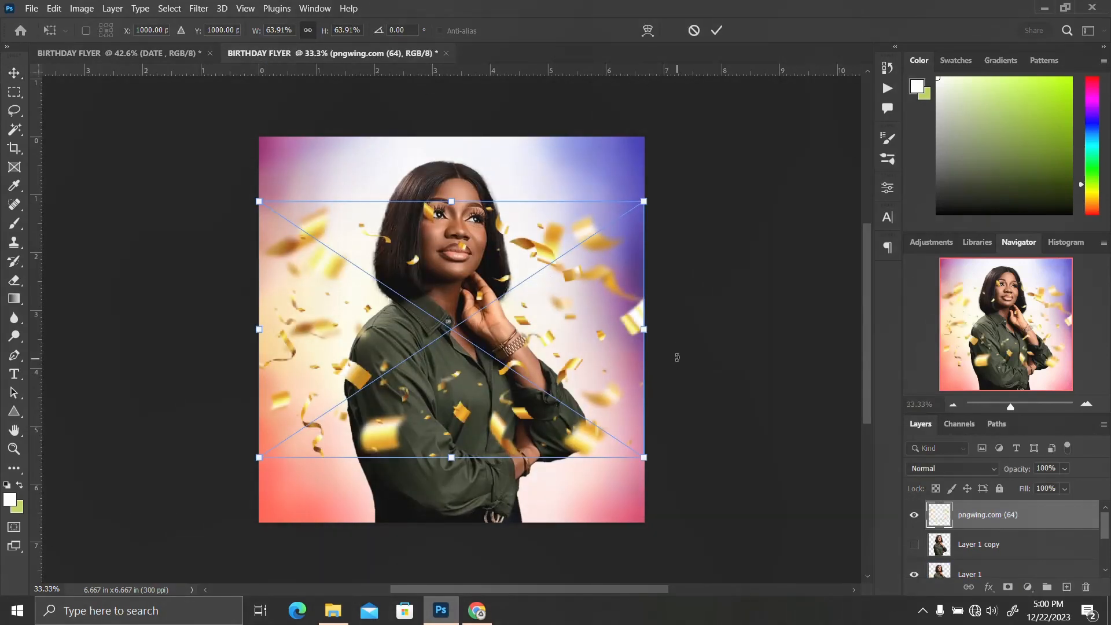
# Rotate the confetti 90° and stretch it to cover the whole canvas, then commit the placement
pyautogui.moveTo(675, 354); pyautogui.dragTo(469, 192)
pyautogui.click(389, 30)
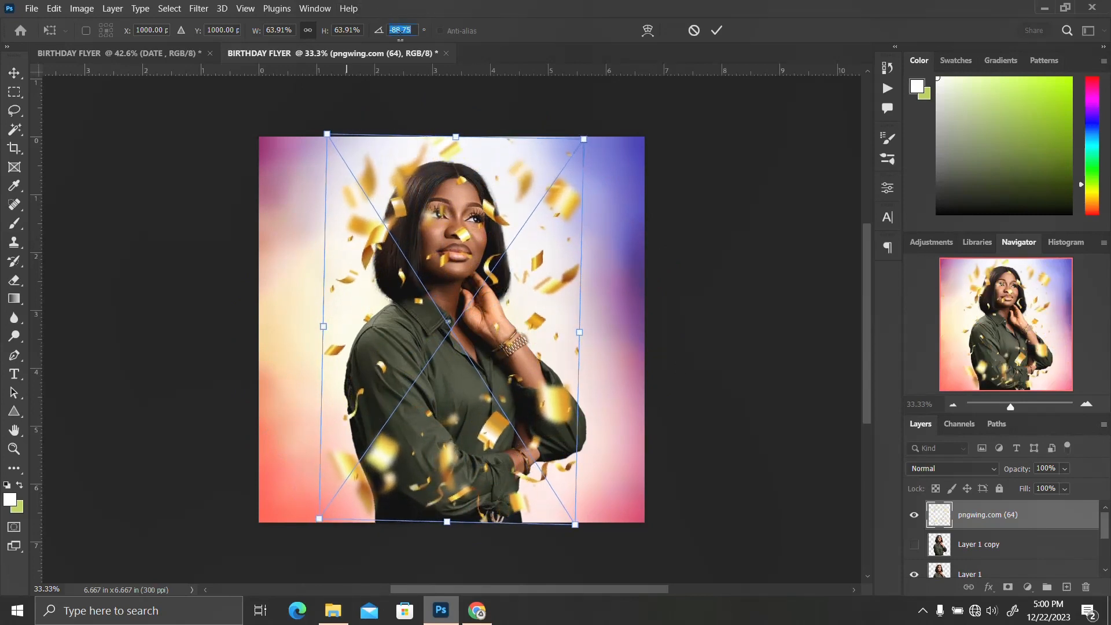
pyautogui.write('90')
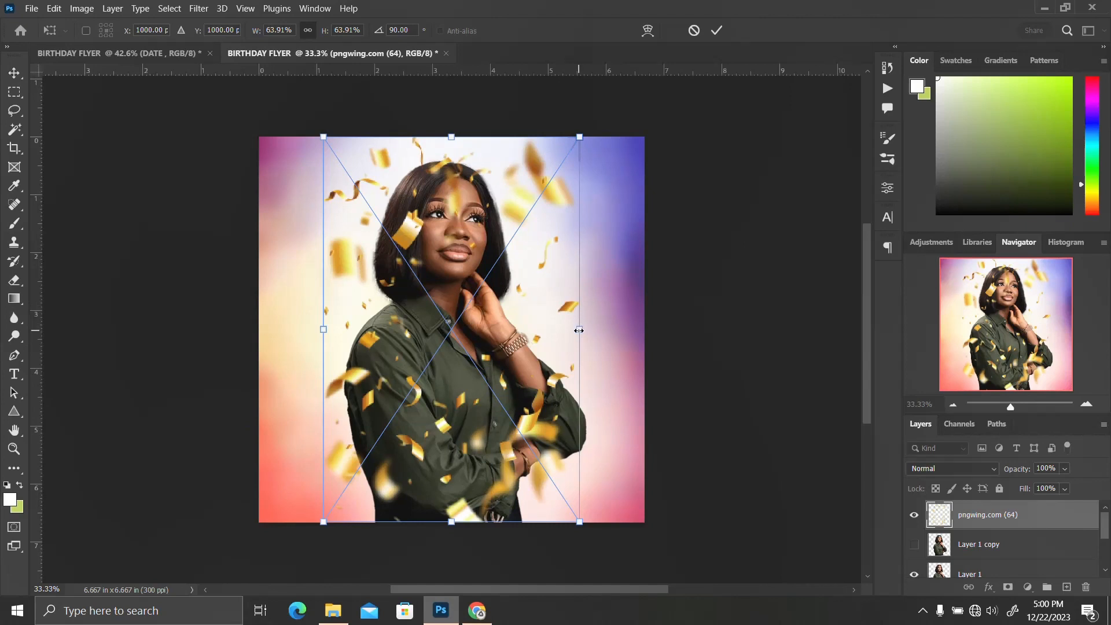
pyautogui.moveTo(579, 328); pyautogui.dragTo(643, 329)
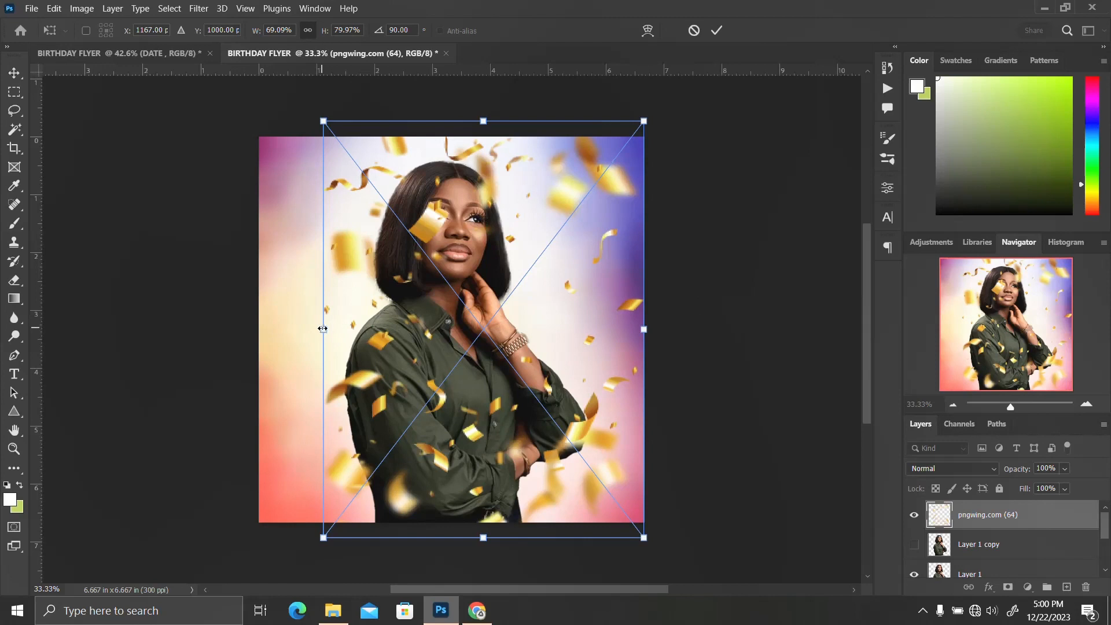
pyautogui.moveTo(322, 328); pyautogui.dragTo(260, 333)
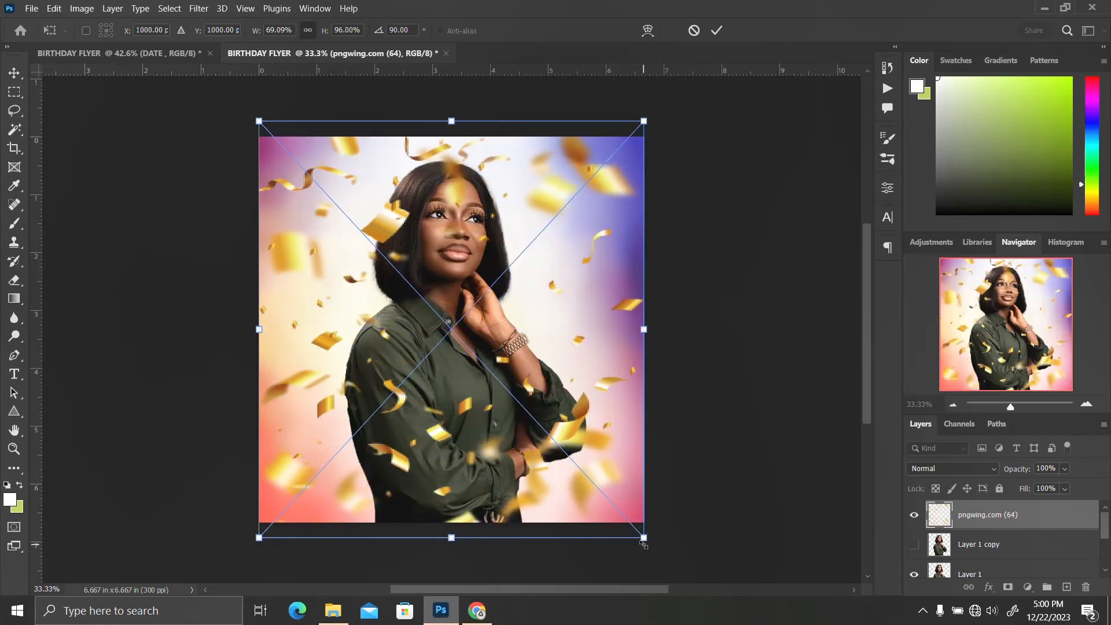
pyautogui.moveTo(644, 538); pyautogui.dragTo(639, 538)
pyautogui.press('Return')
pyautogui.press('Return')
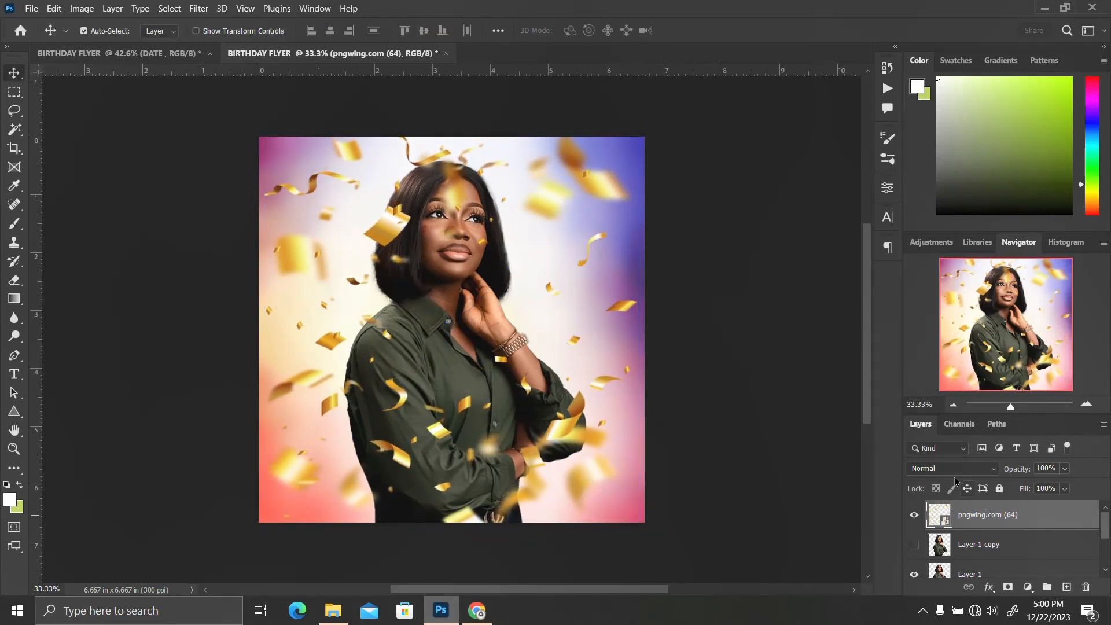
# Test confetti layer opacities of 20%, 30% and 40%, then set it back to 100%
pyautogui.click(1022, 471)
pyautogui.write('20')
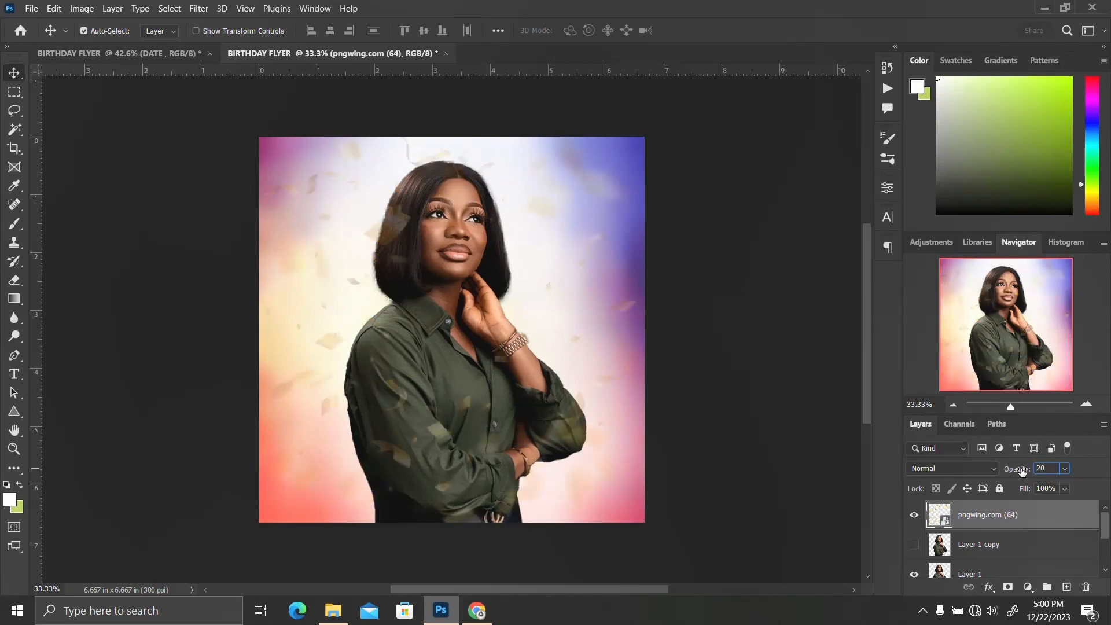
pyautogui.press('BackSpace')
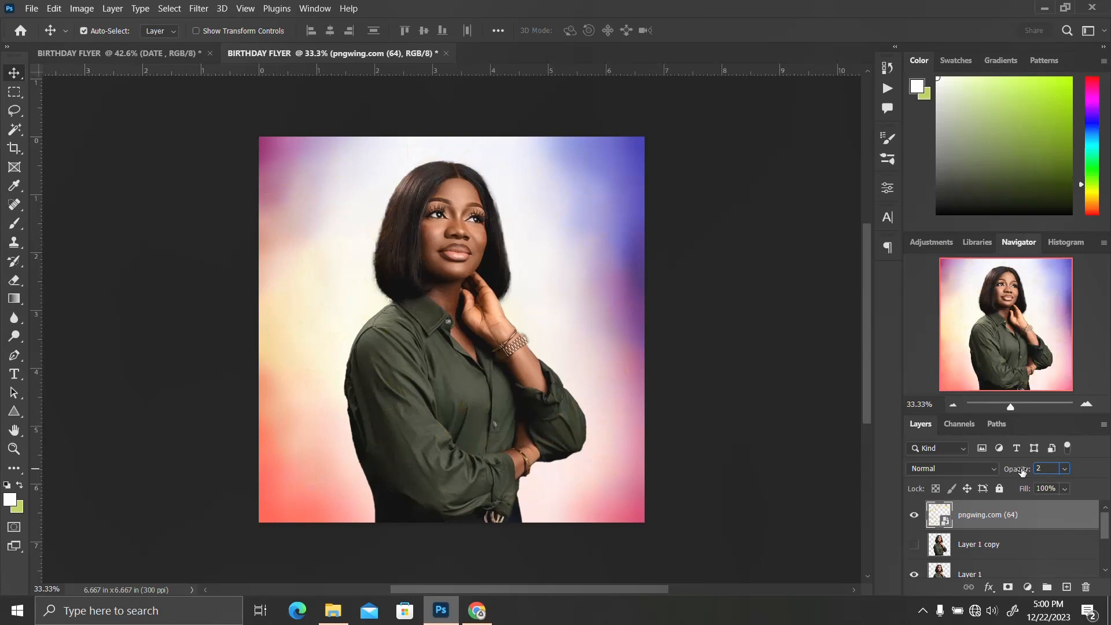
pyautogui.write('0')
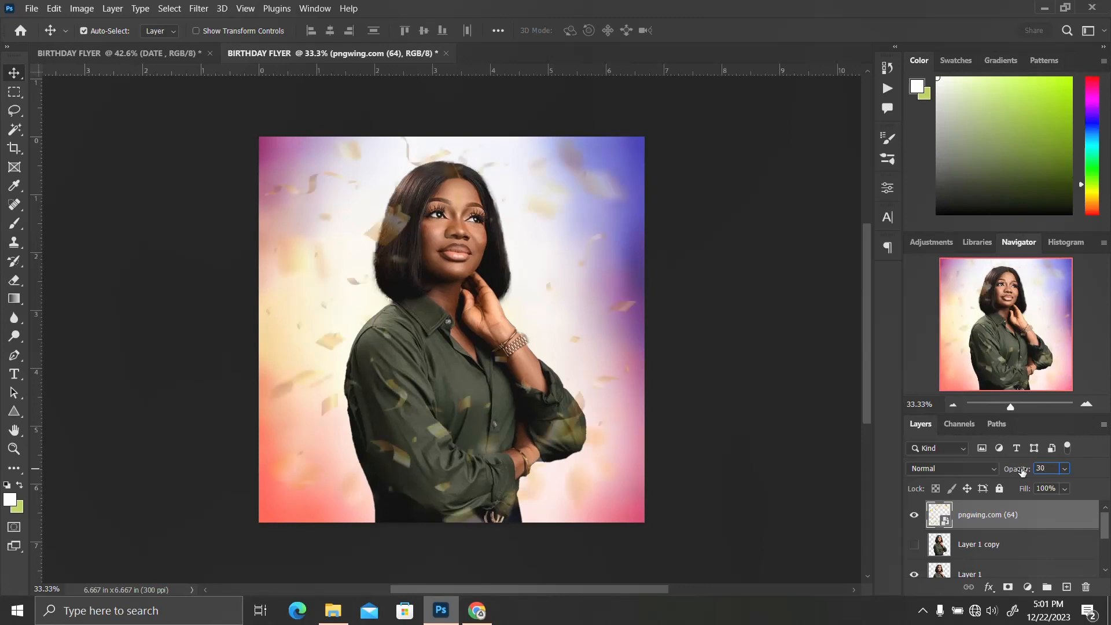
pyautogui.press('BackSpace')
pyautogui.press('BackSpace')
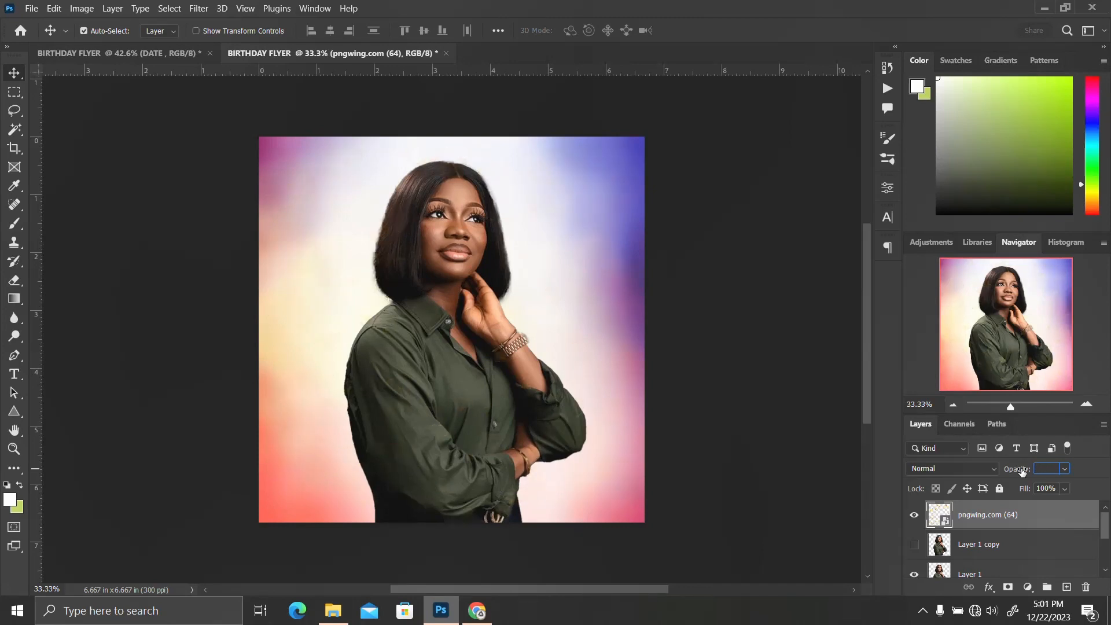
pyautogui.write('40')
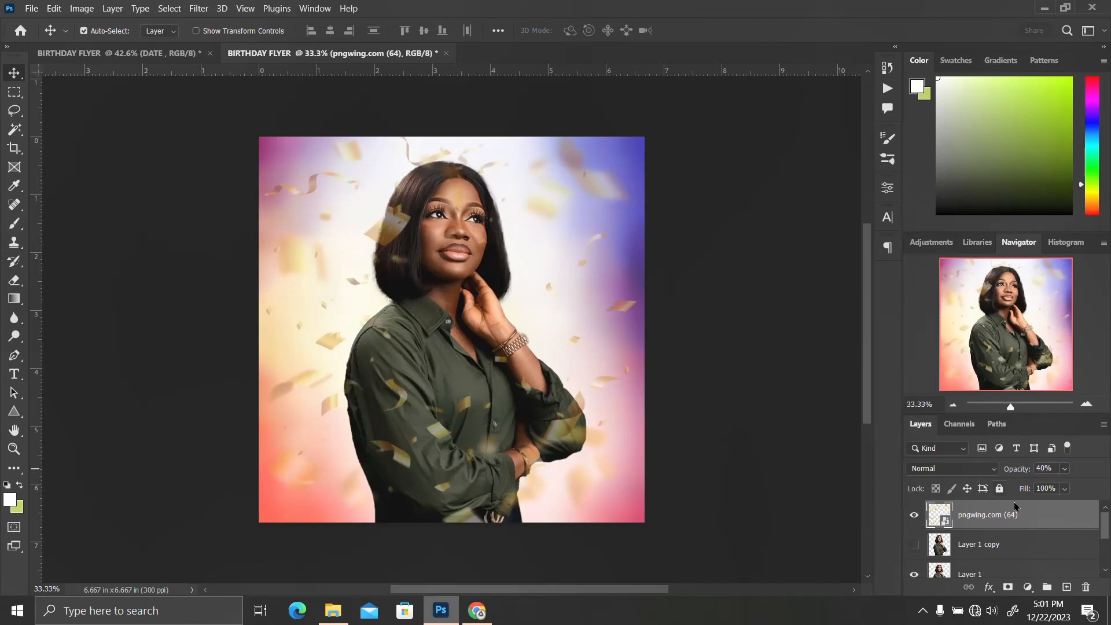
pyautogui.click(1023, 473)
pyautogui.write('100')
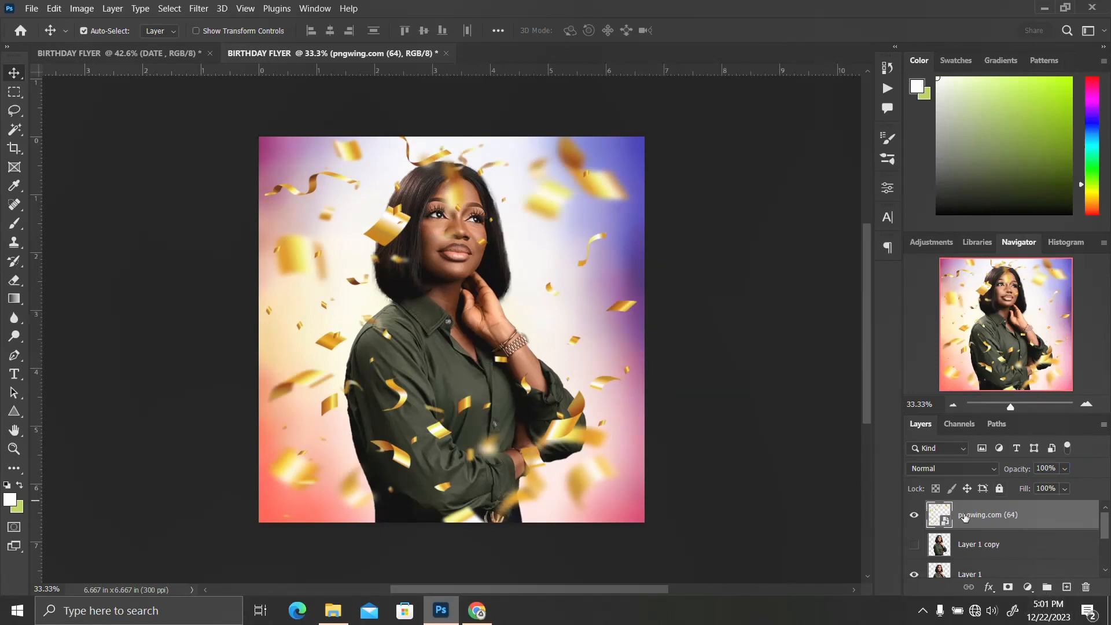
# Add a layer mask to the confetti and paint out the confetti over the woman's face and body
pyautogui.click(1007, 588)
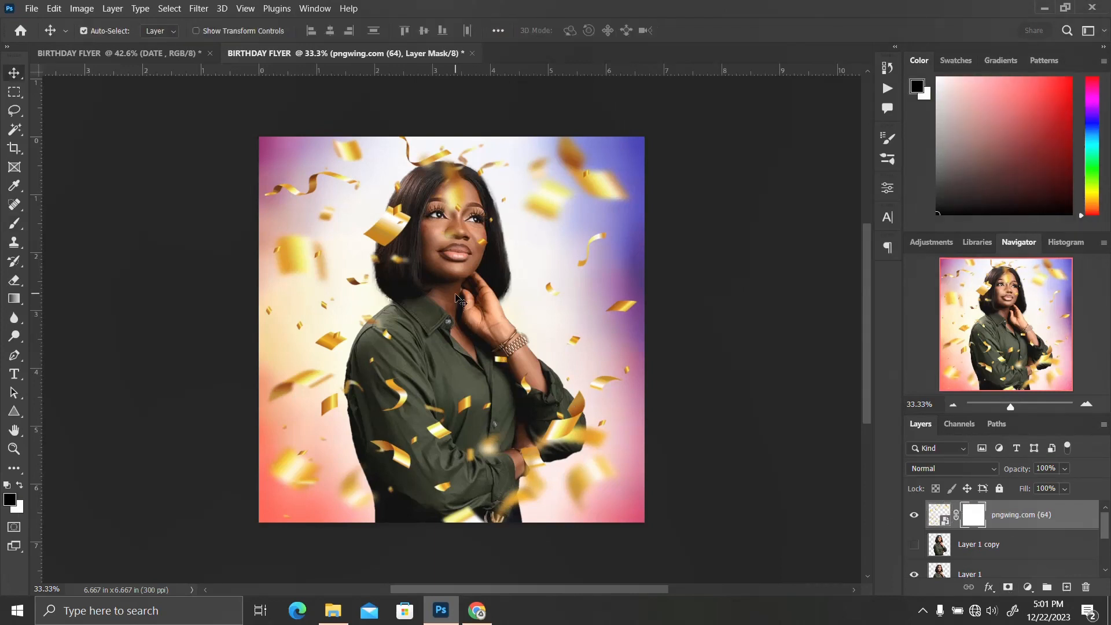
pyautogui.press('b')
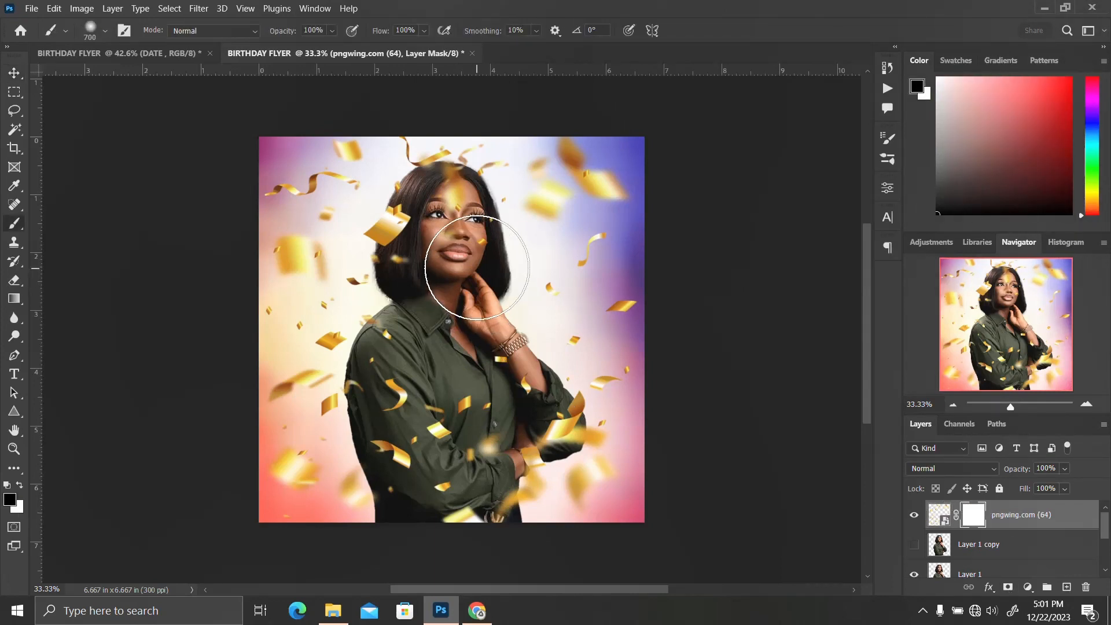
pyautogui.moveTo(405, 210)
pyautogui.mouseDown()
pyautogui.moveTo(394, 234)
pyautogui.moveTo(449, 273)
pyautogui.moveTo(387, 325)
pyautogui.moveTo(387, 387)
pyautogui.moveTo(364, 445)
pyautogui.moveTo(457, 439)
pyautogui.moveTo(463, 399)
pyautogui.moveTo(503, 368)
pyautogui.moveTo(521, 457)
pyautogui.moveTo(520, 284)
pyautogui.moveTo(434, 260)
pyautogui.mouseUp()
pyautogui.click(394, 233)
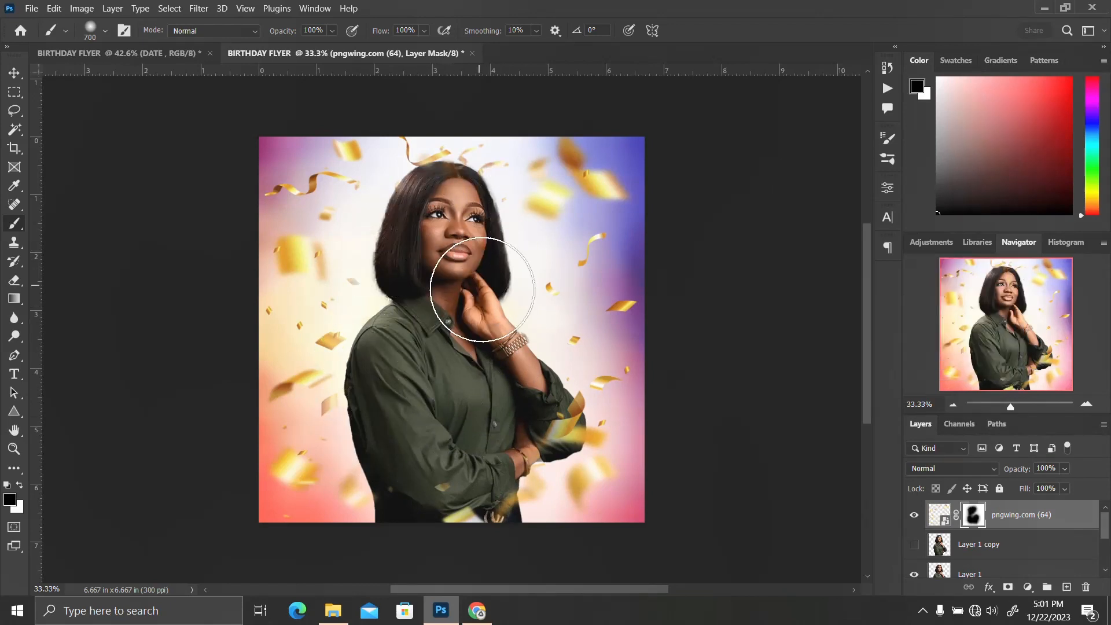
pyautogui.moveTo(514, 484)
pyautogui.mouseDown()
pyautogui.moveTo(497, 449)
pyautogui.moveTo(524, 418)
pyautogui.moveTo(504, 338)
pyautogui.mouseUp()
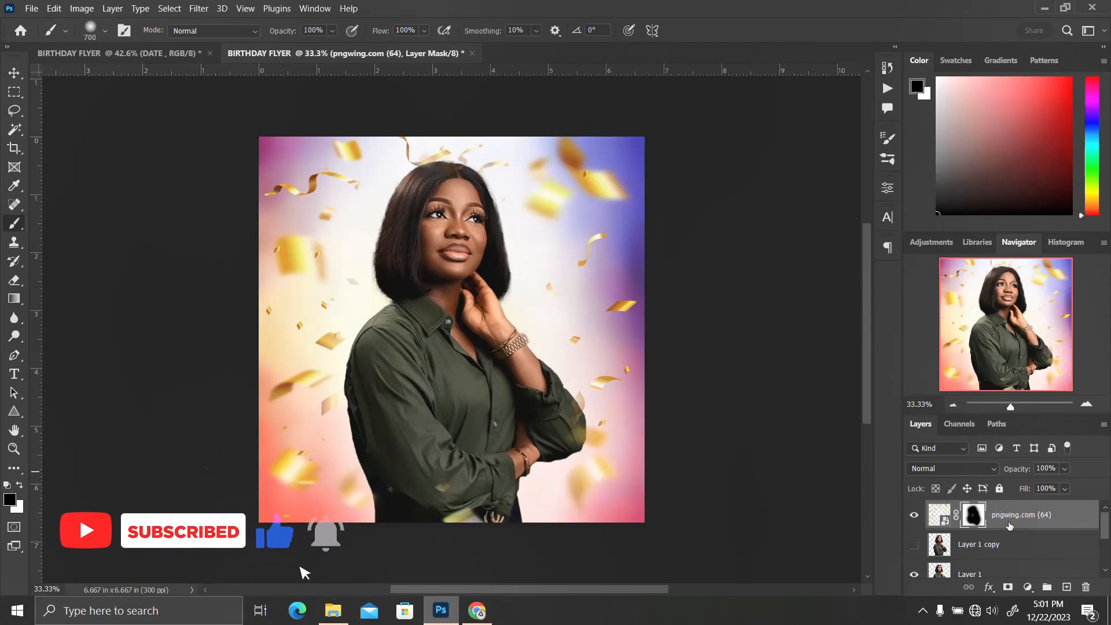
# Move the cut-out woman layer above the confetti layer in the stack
pyautogui.press('v')
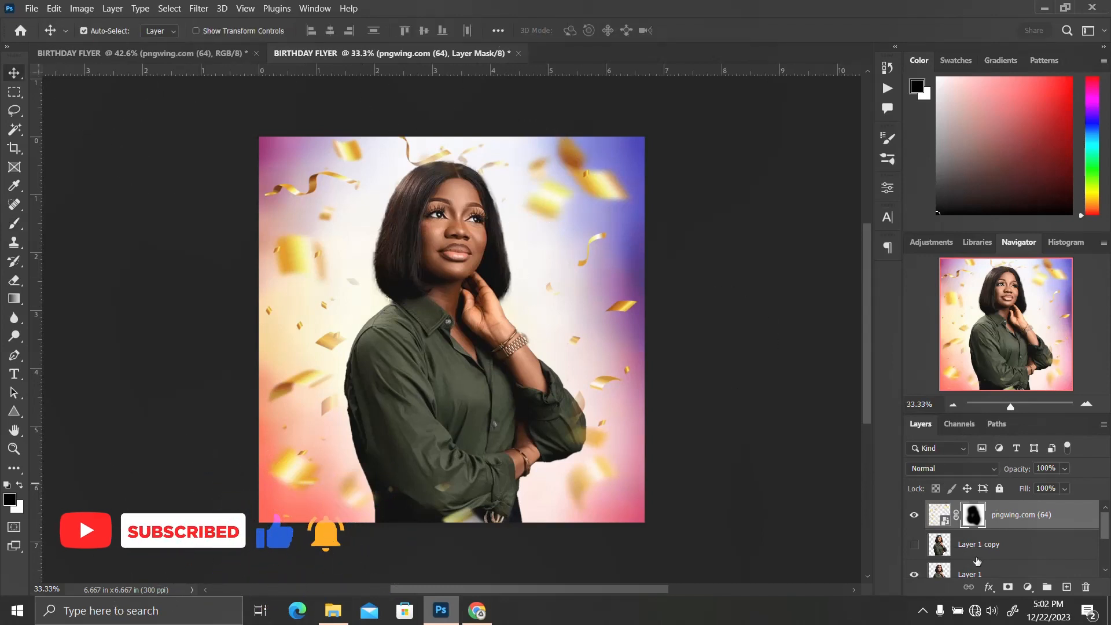
pyautogui.click(978, 541)
pyautogui.moveTo(993, 521); pyautogui.dragTo(1003, 553)
pyautogui.scroll(-1, 1016, 527)
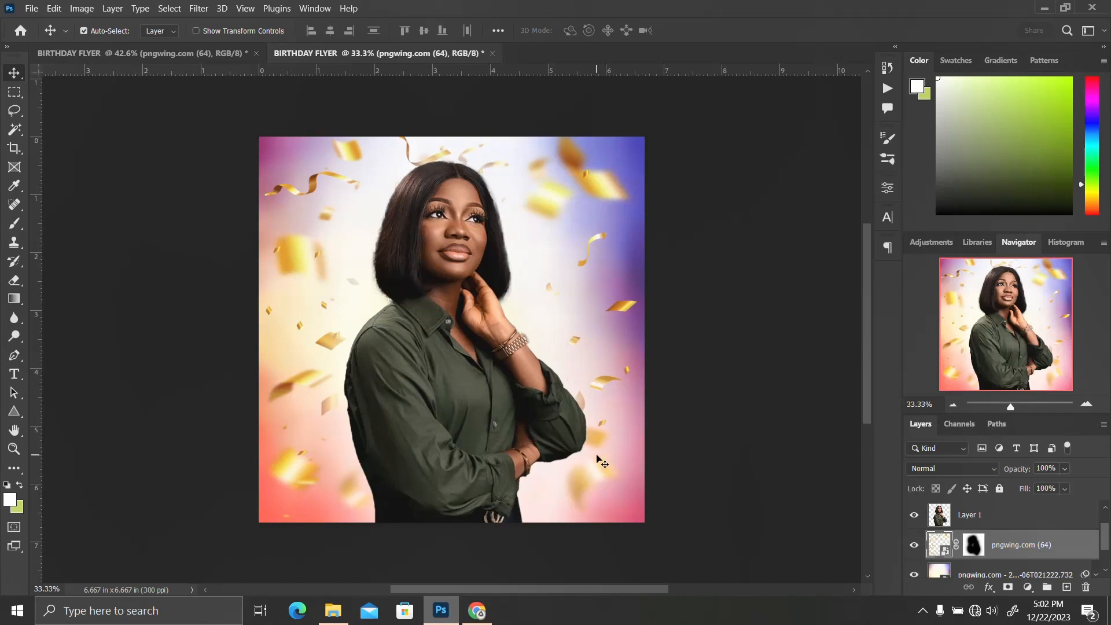
pyautogui.scroll(1, 982, 517)
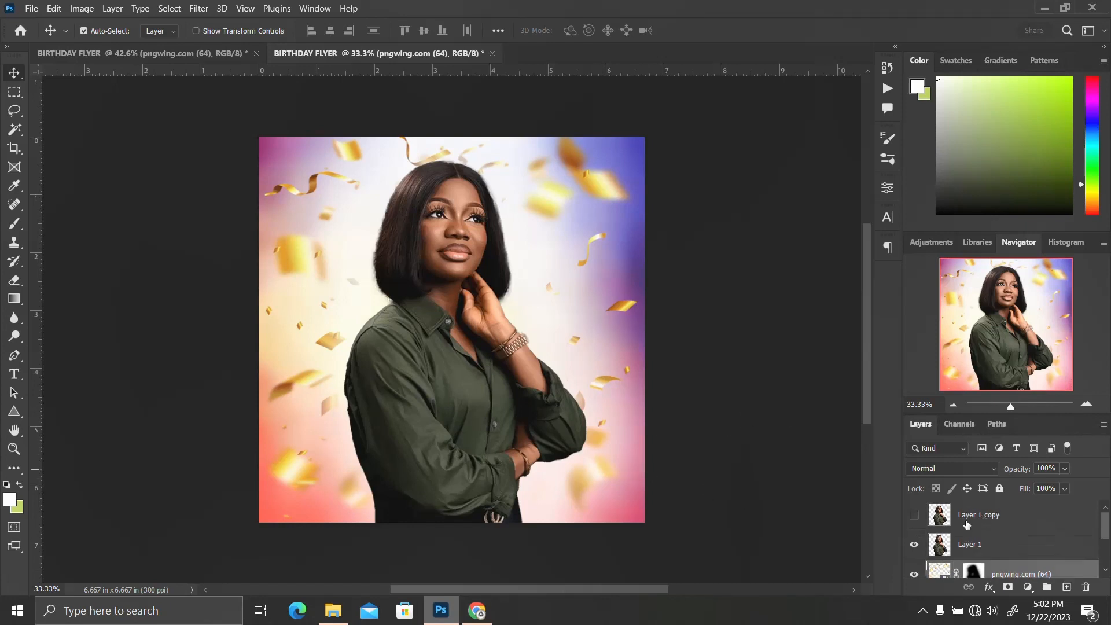
# Add a text layer reading "birth" on the flyer's upper left area
pyautogui.click(981, 527)
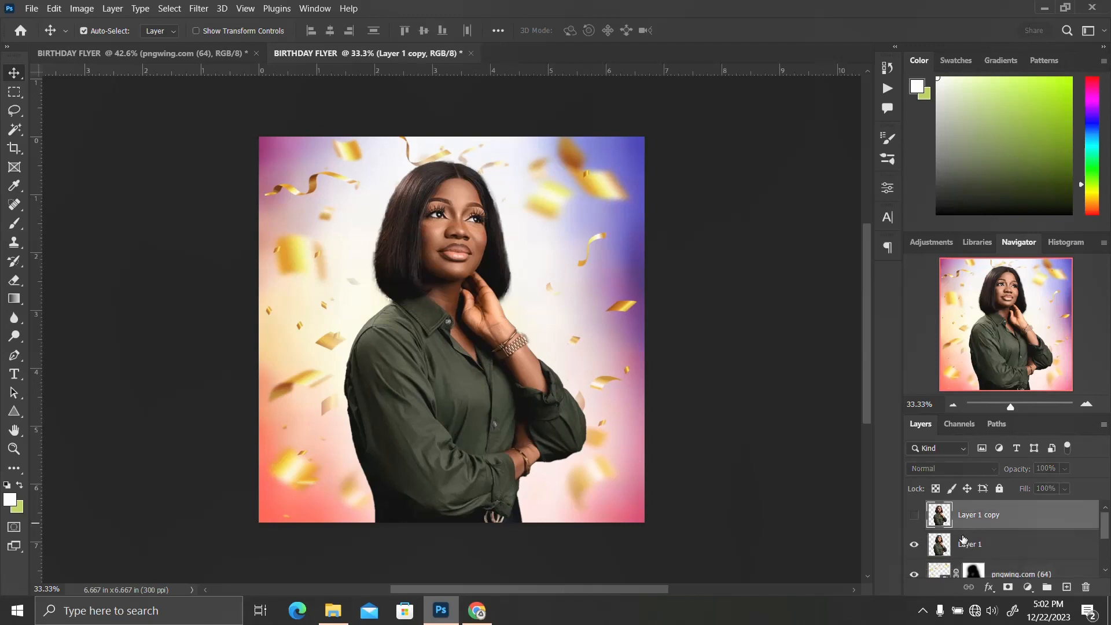
pyautogui.press('t')
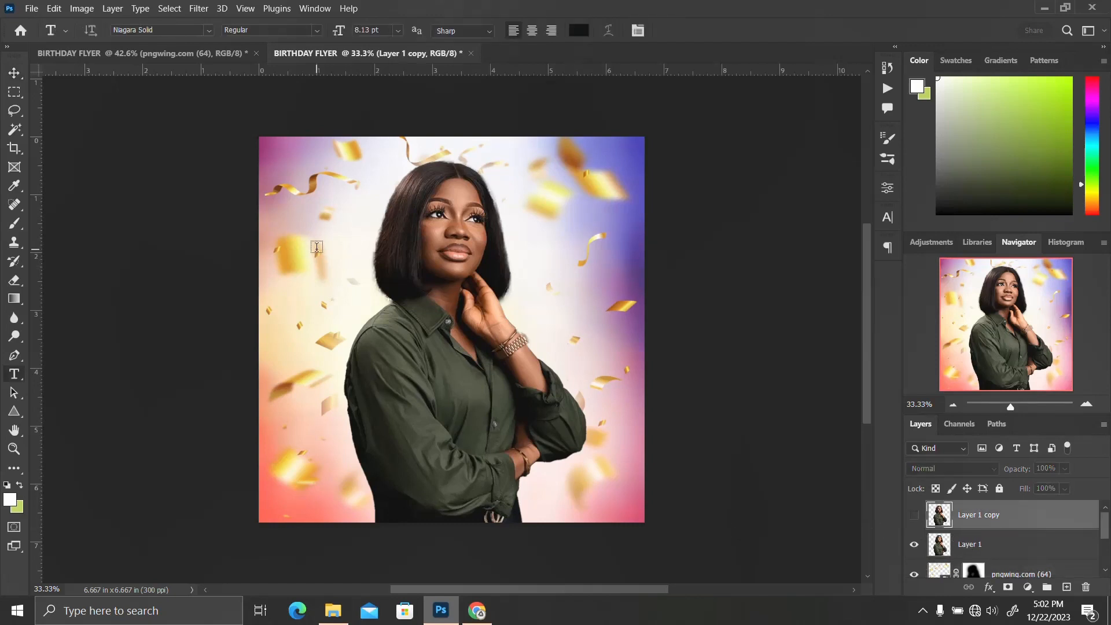
pyautogui.click(337, 245)
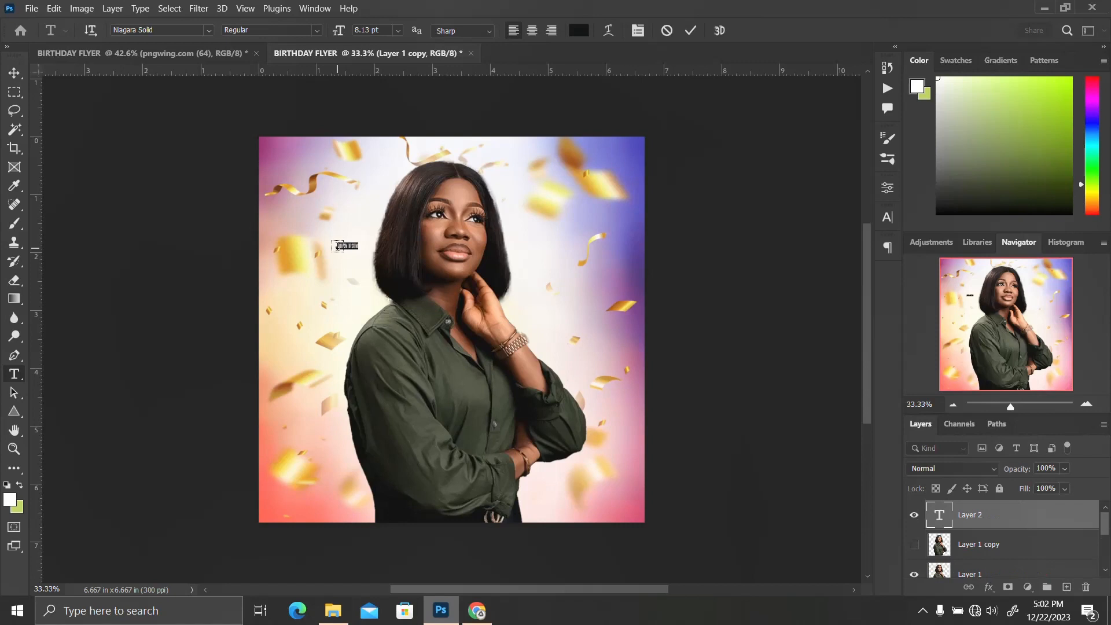
pyautogui.click(337, 246)
pyautogui.write('birth')
pyautogui.hotkey('ctrl', 'Return')
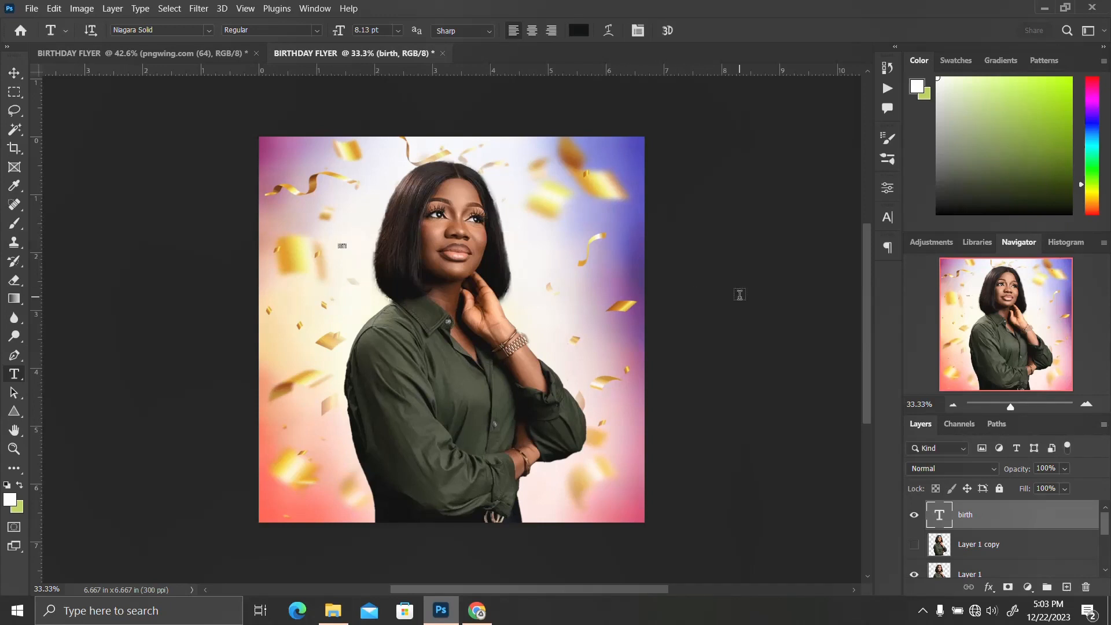
# Scale the birth text up so it spans across the upper part of the flyer
pyautogui.hotkey('ctrl', 't')
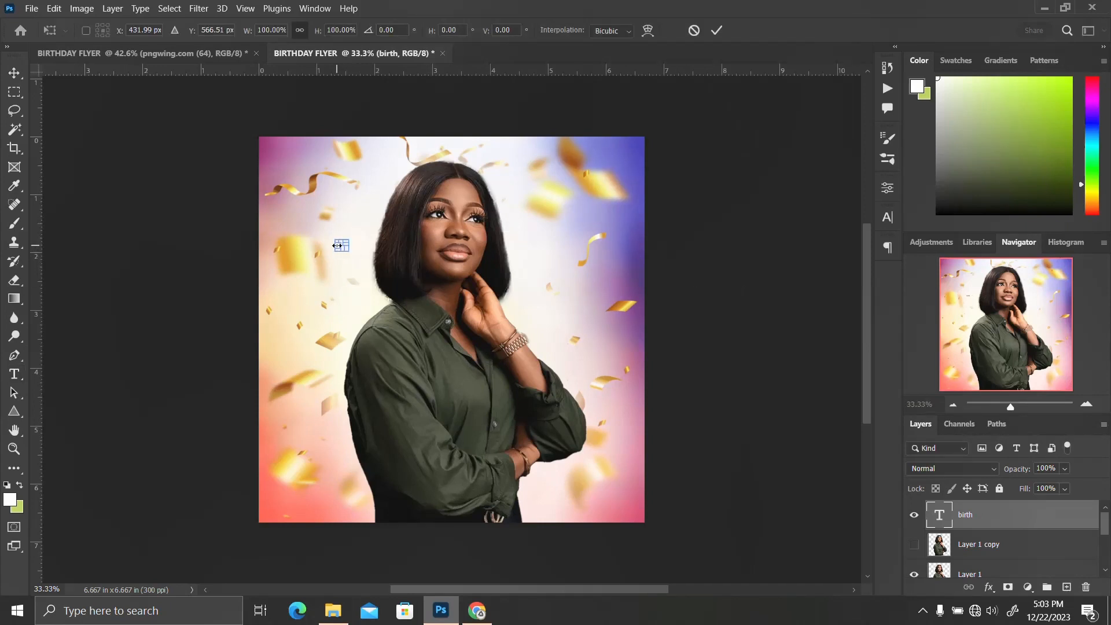
pyautogui.moveTo(347, 250); pyautogui.dragTo(460, 333)
pyautogui.moveTo(351, 277); pyautogui.dragTo(443, 289)
pyautogui.moveTo(548, 339); pyautogui.dragTo(576, 355)
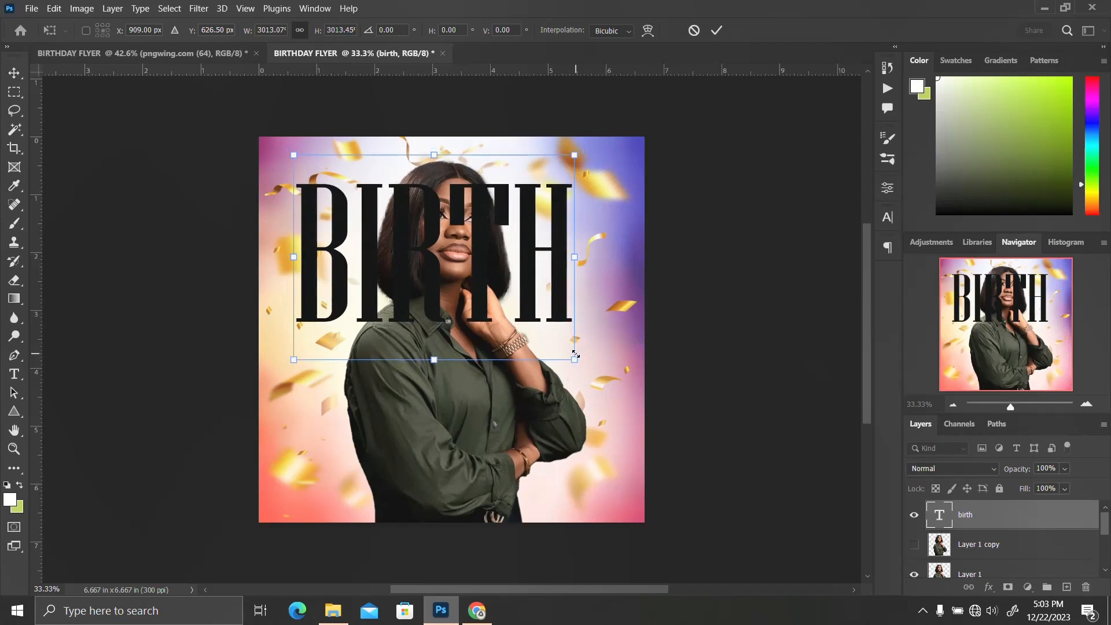
pyautogui.press('Return')
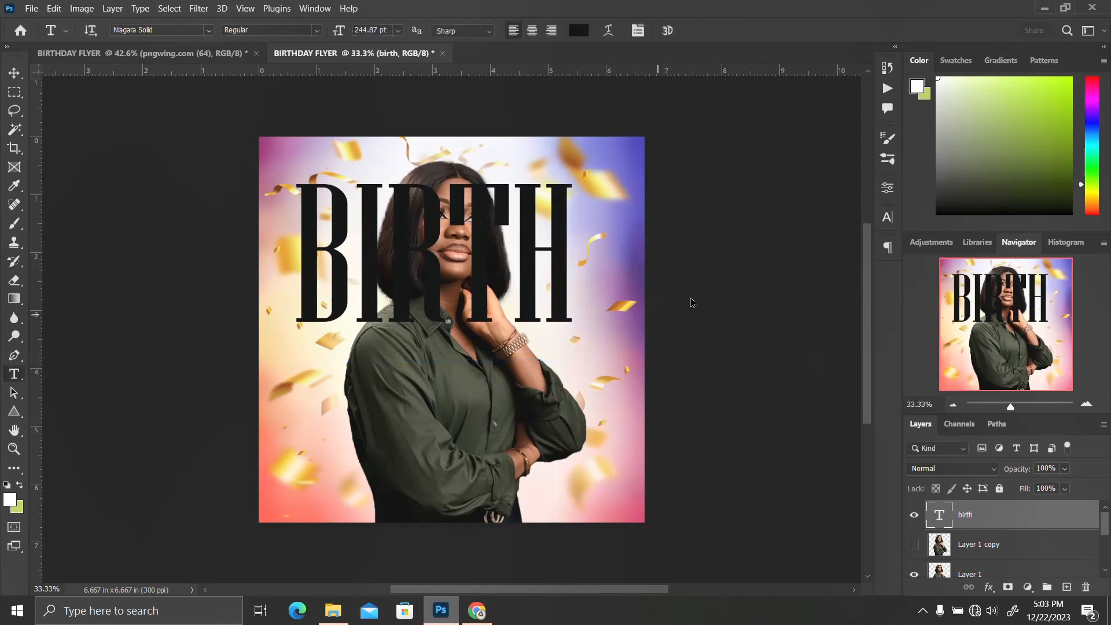
# Set the text's font size to 240 pt in the Character panel
pyautogui.click(886, 219)
pyautogui.doubleClick(745, 255)
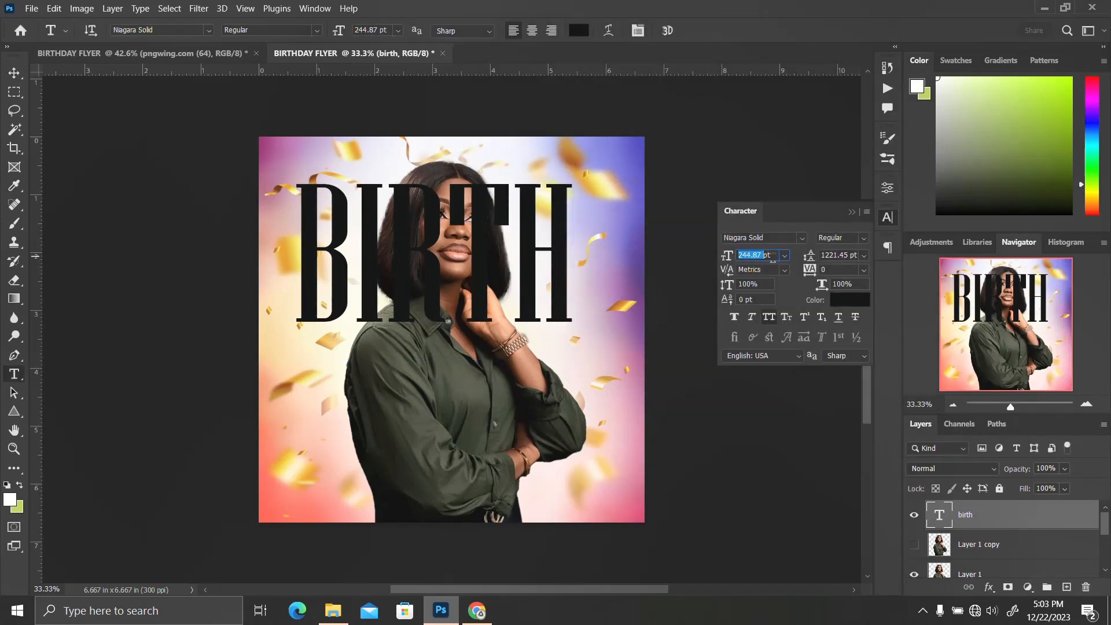
pyautogui.write('240')
pyautogui.press('Return')
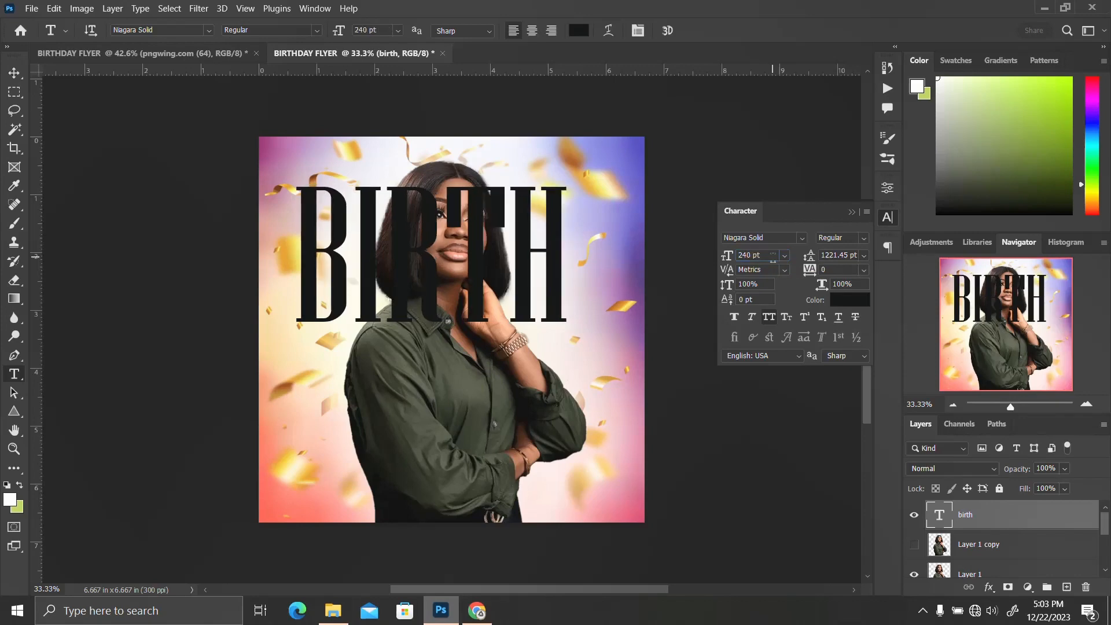
pyautogui.click(887, 217)
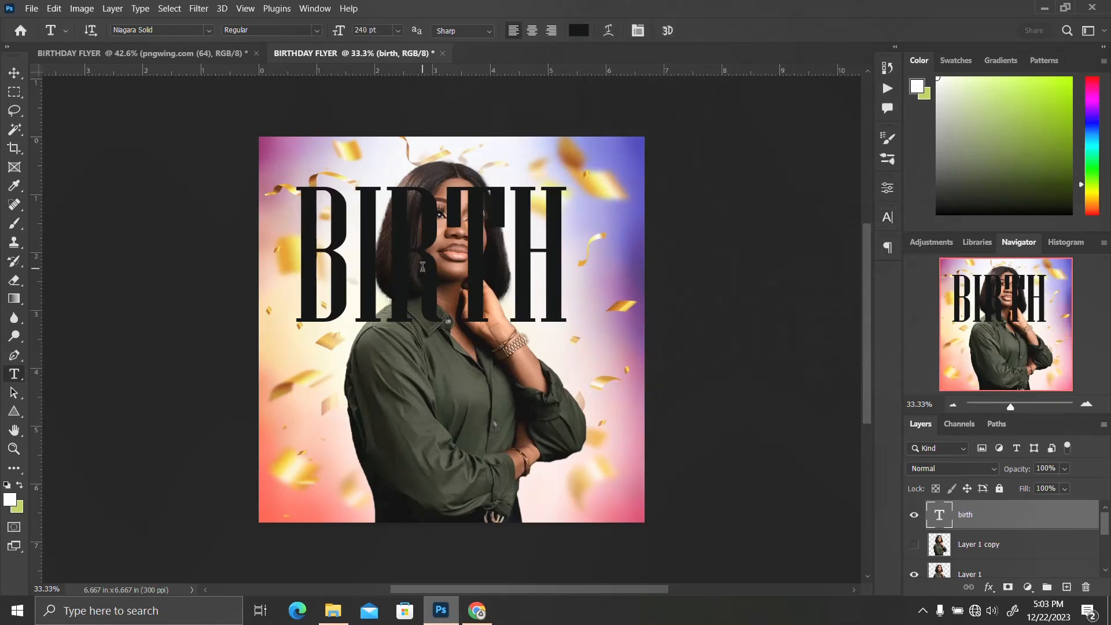
pyautogui.press('Return')
pyautogui.write('v')
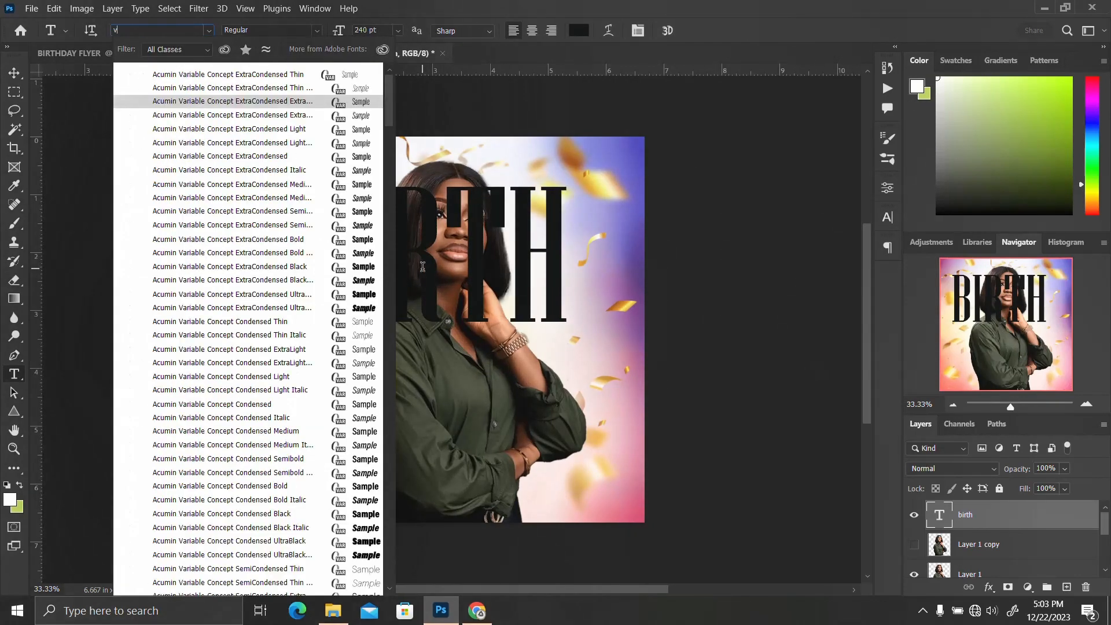
pyautogui.press('Return')
pyautogui.click(422, 266)
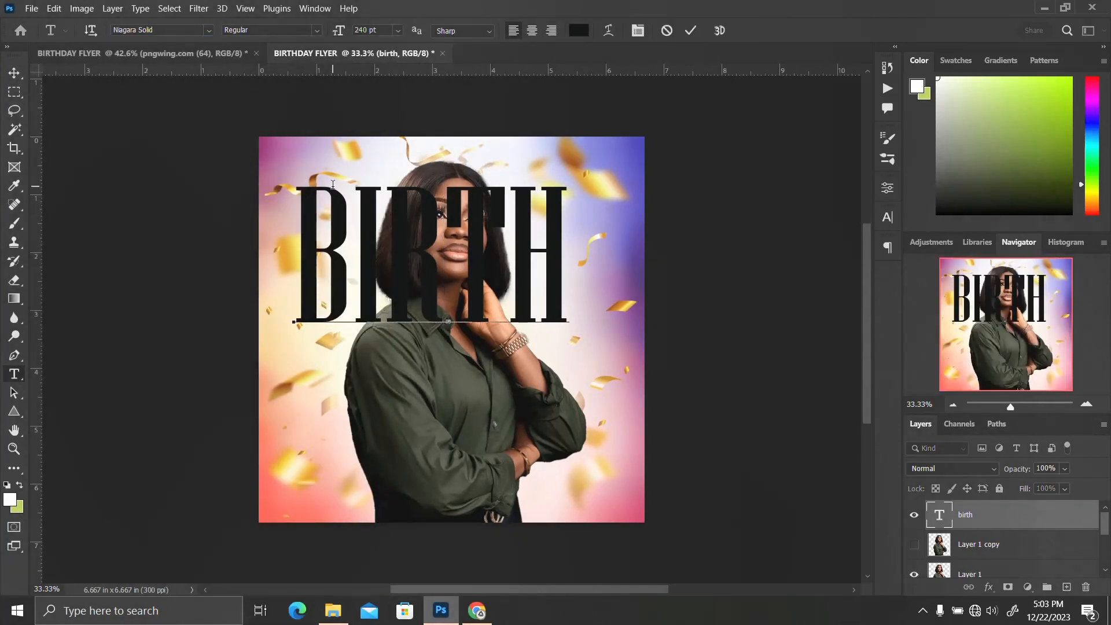
pyautogui.hotkey('ctrl', 'Return')
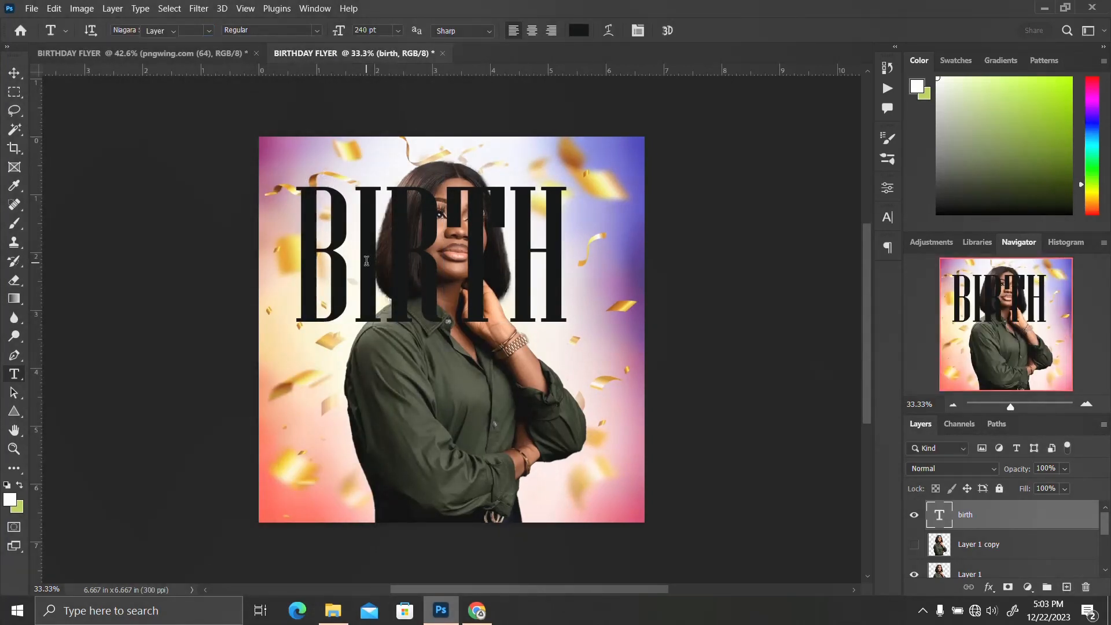
# Duplicate the BIRTH text layer, nudge the copy down and rewrite it as DAY
pyautogui.press('v')
pyautogui.hotkey('ctrl', 'j')
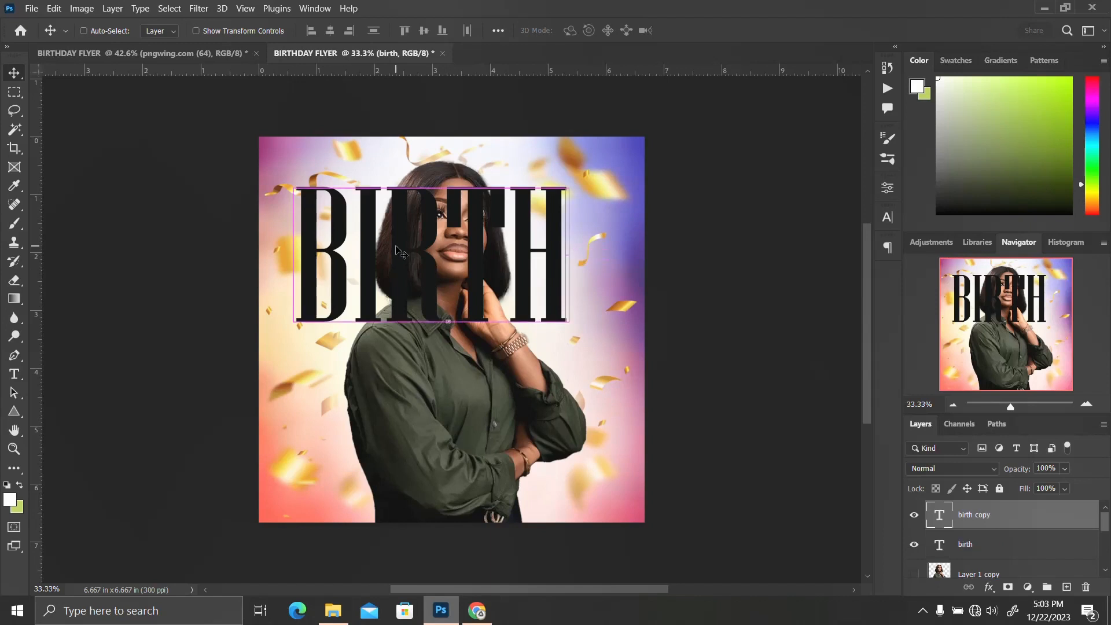
pyautogui.hotkey('shift', 'Down')
pyautogui.hotkey('shift', 'Down')
pyautogui.hotkey('shift', 'Down')
pyautogui.hotkey('shift', 'Down')
pyautogui.hotkey('shift', 'Down')
pyautogui.hotkey('shift', 'Down')
pyautogui.hotkey('shift', 'Down')
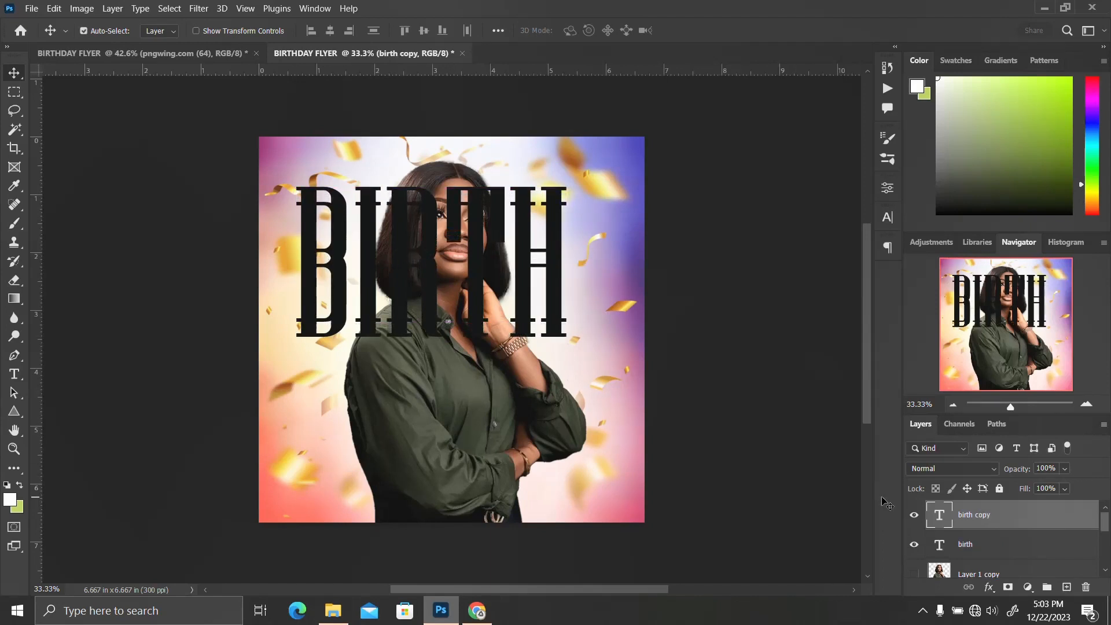
pyautogui.doubleClick(941, 514)
pyautogui.press('Escape')
pyautogui.press('v')
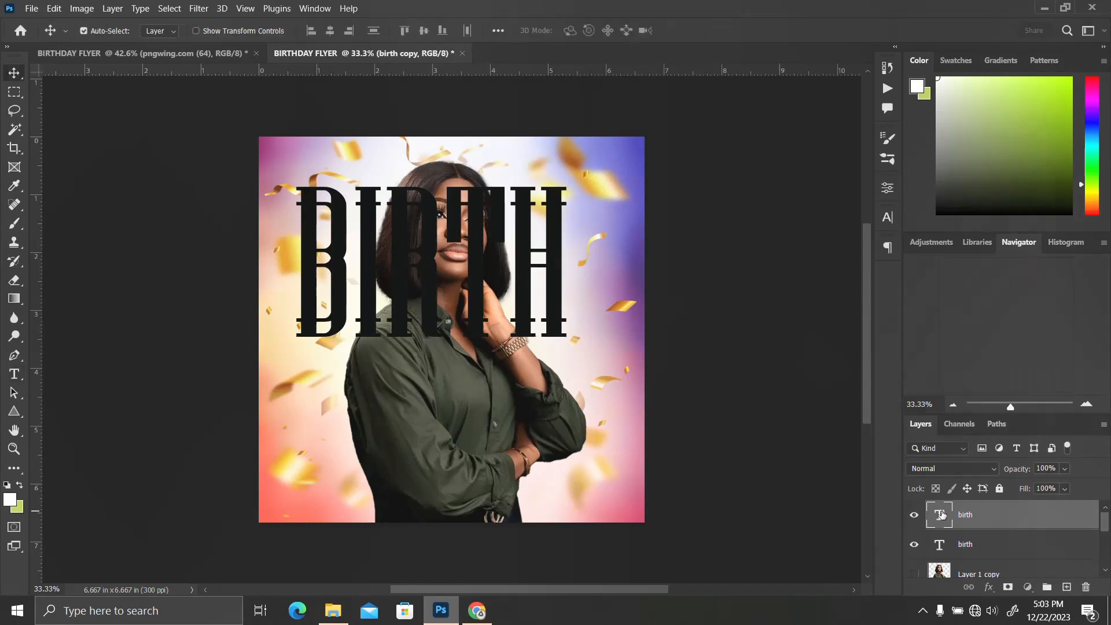
pyautogui.doubleClick(941, 514)
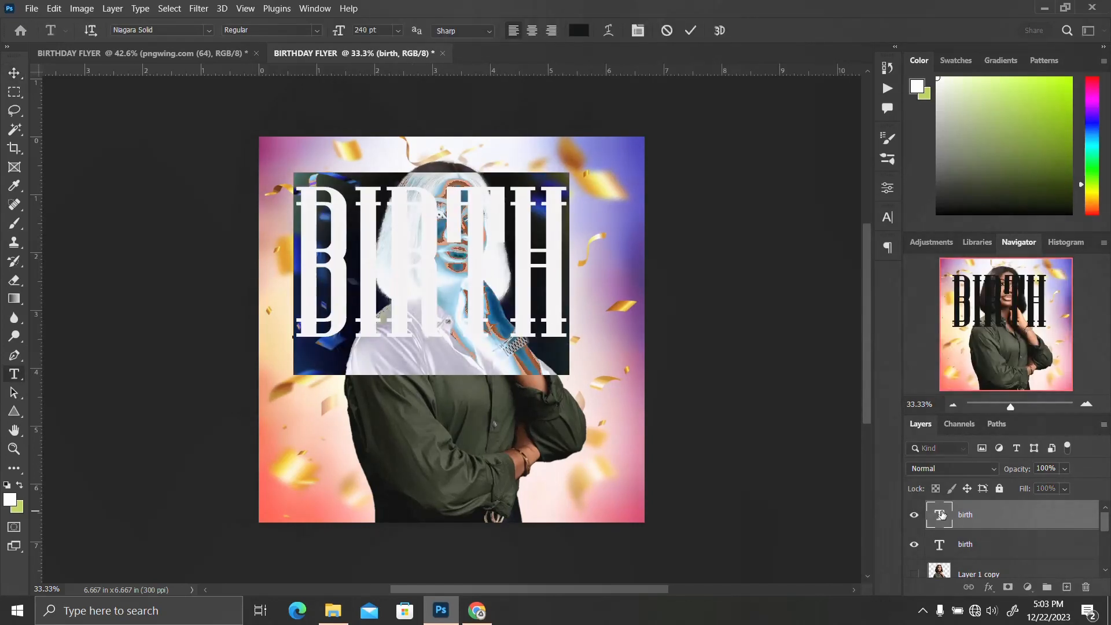
pyautogui.write('DAY')
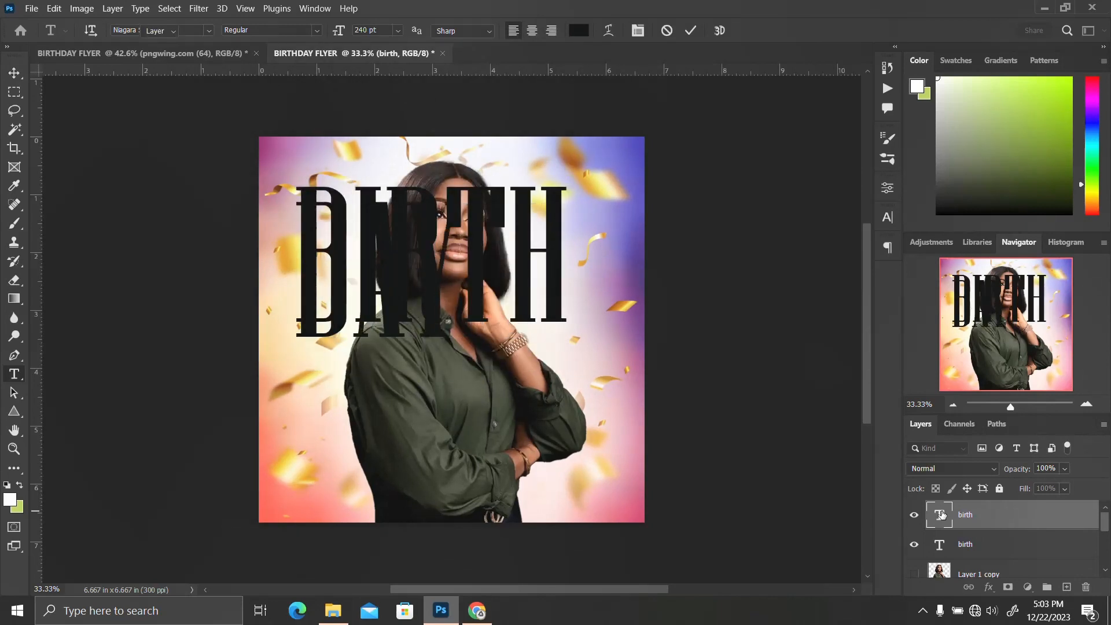
pyautogui.press('Escape')
# Move the DAY text down until it sits directly beneath BIRTH
pyautogui.press('v')
pyautogui.moveTo(365, 350); pyautogui.dragTo(365, 362)
pyautogui.hotkey('shift', 'Down')
pyautogui.hotkey('shift', 'Down')
pyautogui.hotkey('shift', 'Down')
pyautogui.hotkey('shift', 'Down')
pyautogui.hotkey('shift', 'Down')
pyautogui.hotkey('shift', 'Down')
pyautogui.hotkey('shift', 'Down')
pyautogui.hotkey('shift', 'Down')
pyautogui.hotkey('shift', 'Down')
pyautogui.hotkey('shift', 'Down')
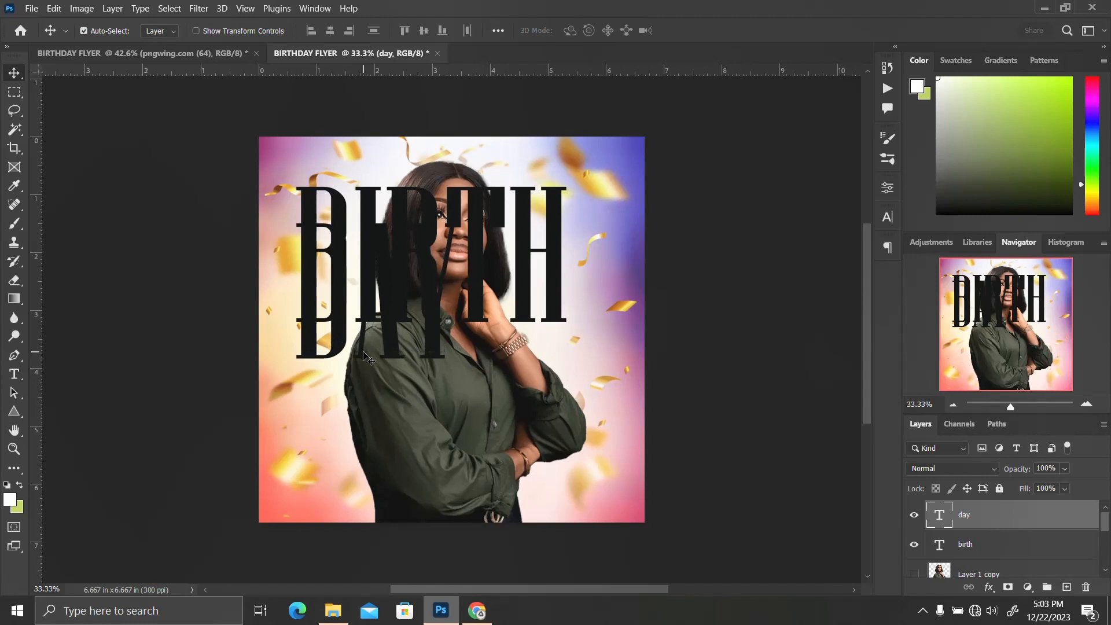
pyautogui.hotkey('shift', 'Down')
pyautogui.hotkey('shift', 'Down')
pyautogui.hotkey('shift', 'Down')
pyautogui.hotkey('shift', 'Down')
pyautogui.hotkey('shift', 'Down')
pyautogui.hotkey('shift', 'Down')
pyautogui.hotkey('shift', 'Down')
pyautogui.hotkey('shift', 'Down')
pyautogui.hotkey('shift', 'Down')
pyautogui.hotkey('shift', 'Down')
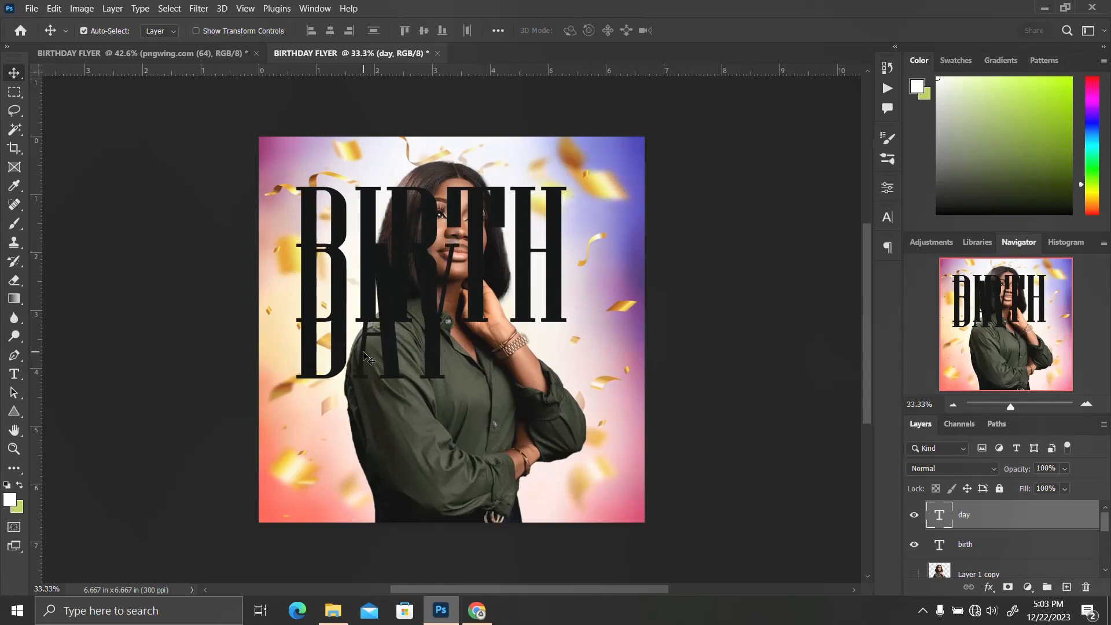
pyautogui.hotkey('shift', 'Down')
pyautogui.hotkey('shift', 'Down')
pyautogui.hotkey('shift', 'Down')
pyautogui.hotkey('shift', 'Down')
pyautogui.hotkey('shift', 'Down')
pyautogui.hotkey('shift', 'Down')
pyautogui.hotkey('shift', 'Down')
pyautogui.hotkey('shift', 'Down')
pyautogui.hotkey('shift', 'Down')
pyautogui.hotkey('shift', 'Down')
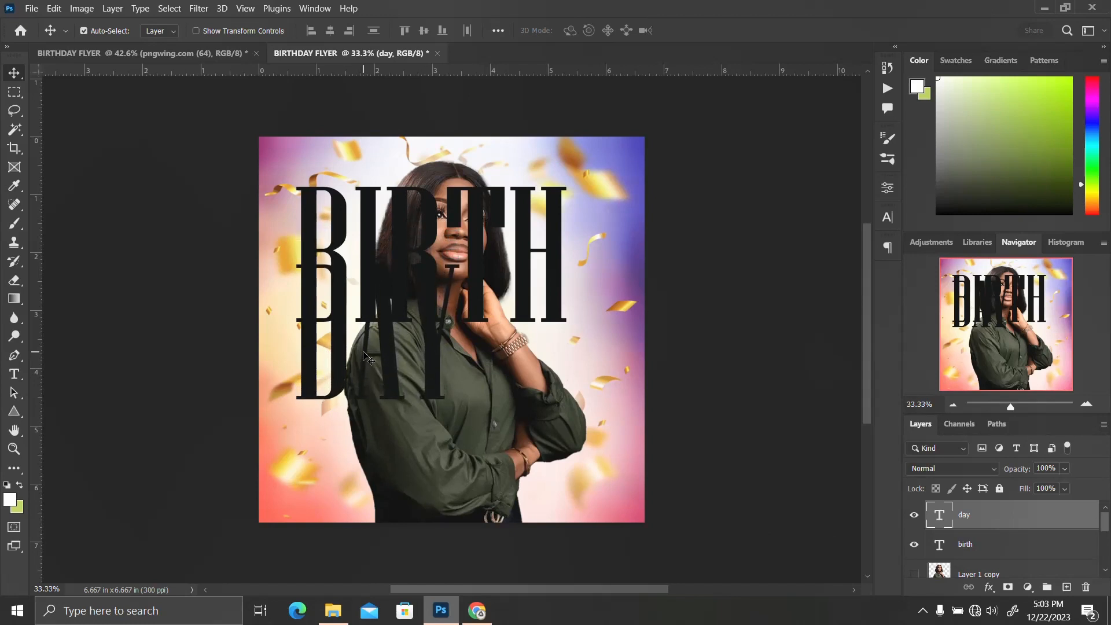
pyautogui.hotkey('shift', 'Down')
pyautogui.hotkey('shift', 'Down')
pyautogui.hotkey('shift', 'Down')
pyautogui.hotkey('shift', 'Down')
pyautogui.hotkey('shift', 'Down')
pyautogui.hotkey('shift', 'Down')
pyautogui.hotkey('shift', 'Down')
pyautogui.hotkey('shift', 'Down')
pyautogui.hotkey('shift', 'Down')
pyautogui.hotkey('shift', 'Down')
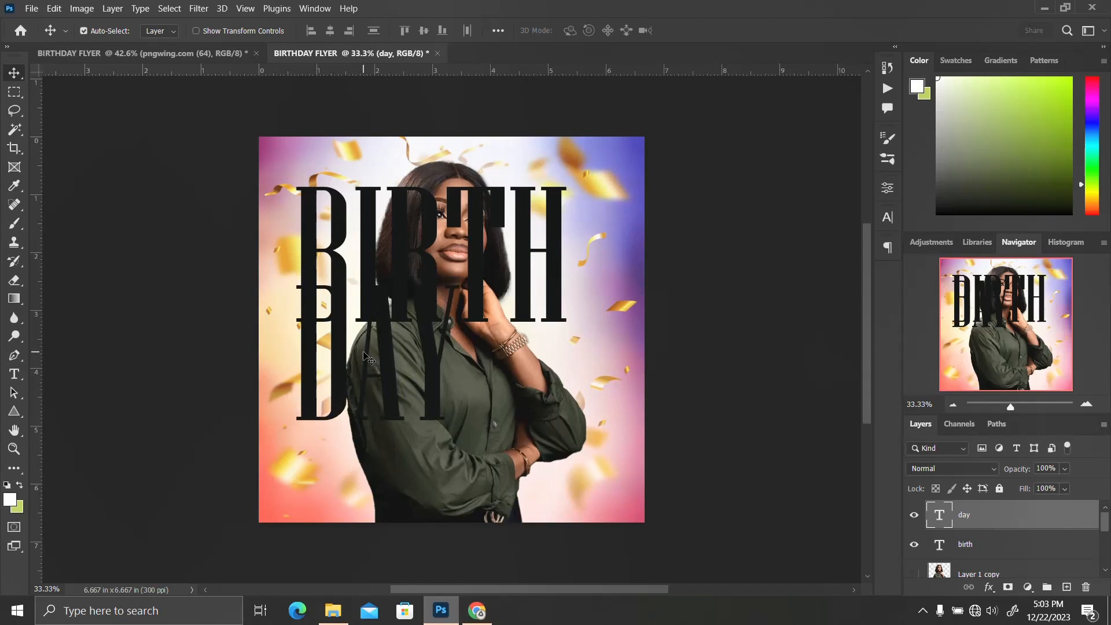
pyautogui.hotkey('shift', 'Down')
pyautogui.hotkey('shift', 'Down')
pyautogui.hotkey('shift', 'Down')
pyautogui.hotkey('shift', 'Down')
pyautogui.hotkey('shift', 'Down')
pyautogui.hotkey('shift', 'Down')
pyautogui.hotkey('shift', 'Down')
pyautogui.hotkey('shift', 'Down')
pyautogui.hotkey('shift', 'Down')
pyautogui.hotkey('shift', 'Down')
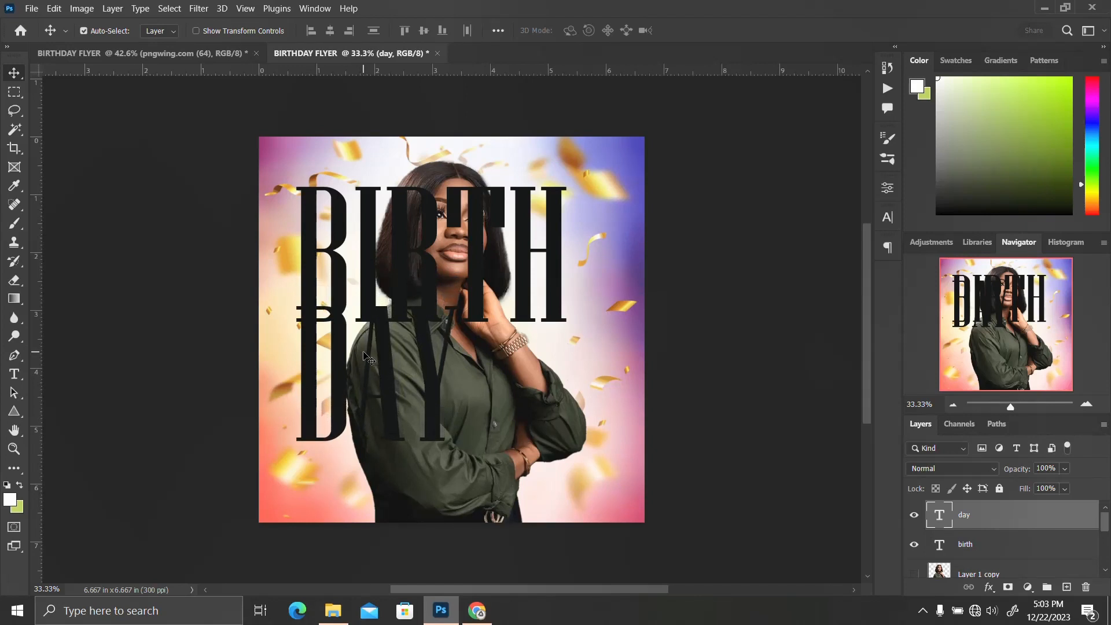
pyautogui.hotkey('shift', 'Down')
pyautogui.hotkey('shift', 'Down')
pyautogui.hotkey('shift', 'Down')
pyautogui.hotkey('shift', 'Down')
pyautogui.hotkey('shift', 'Down')
pyautogui.hotkey('shift', 'Down')
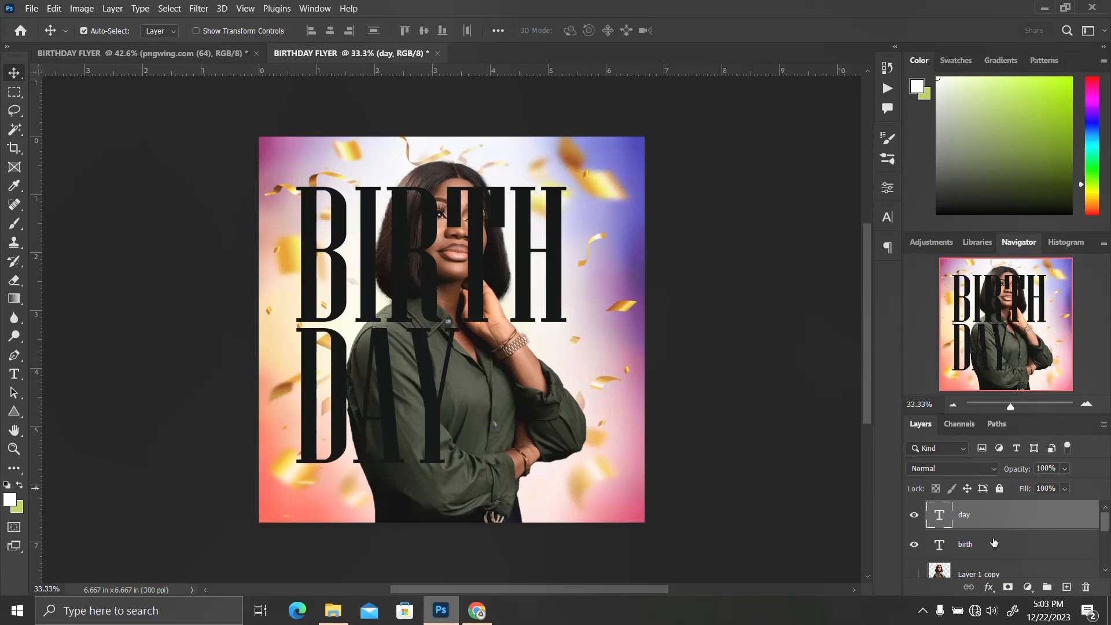
# Move both woman layers above the BIRTH and DAY text layers in the stack
pyautogui.scroll(-2, 982, 567)
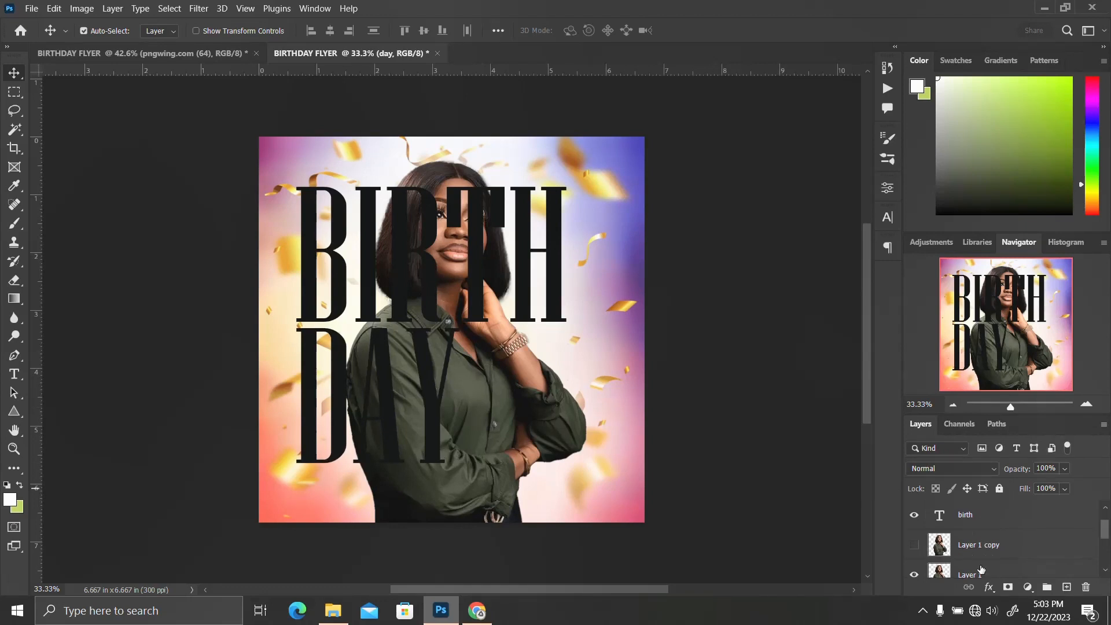
pyautogui.click(986, 554)
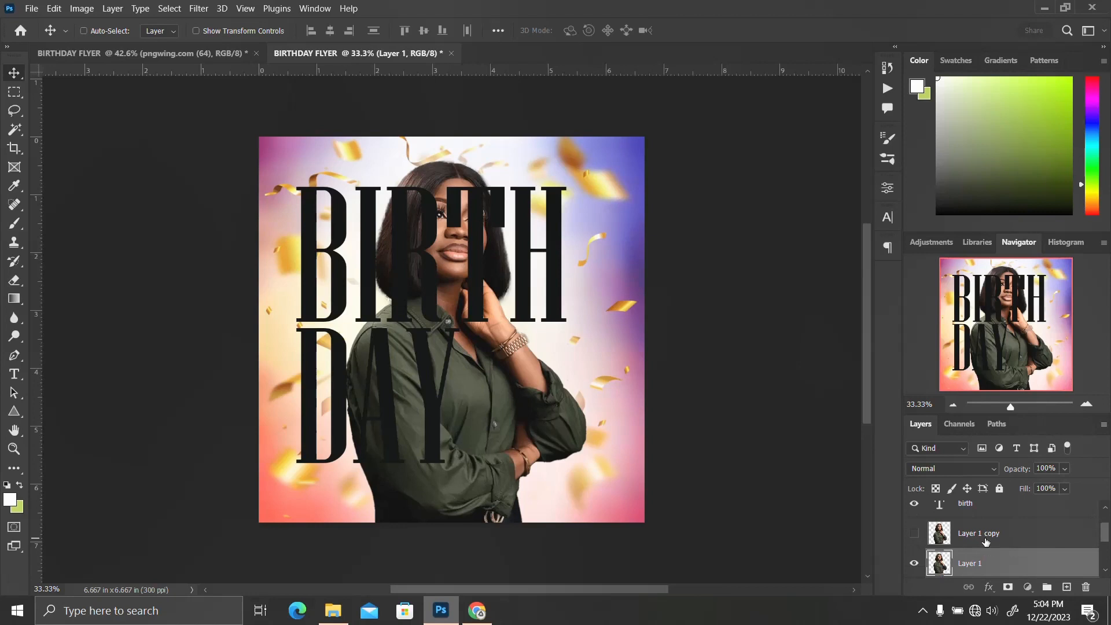
pyautogui.keyDown('shift'); pyautogui.click(985, 539); pyautogui.keyUp('shift')
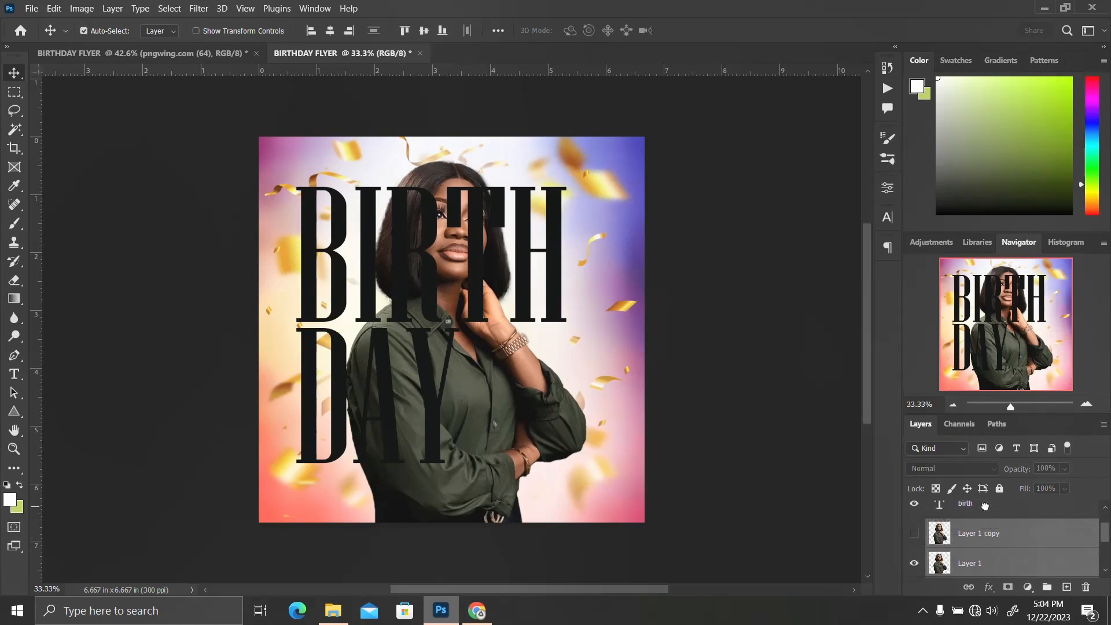
pyautogui.scroll(1, 986, 546)
pyautogui.moveTo(986, 567); pyautogui.dragTo(986, 521)
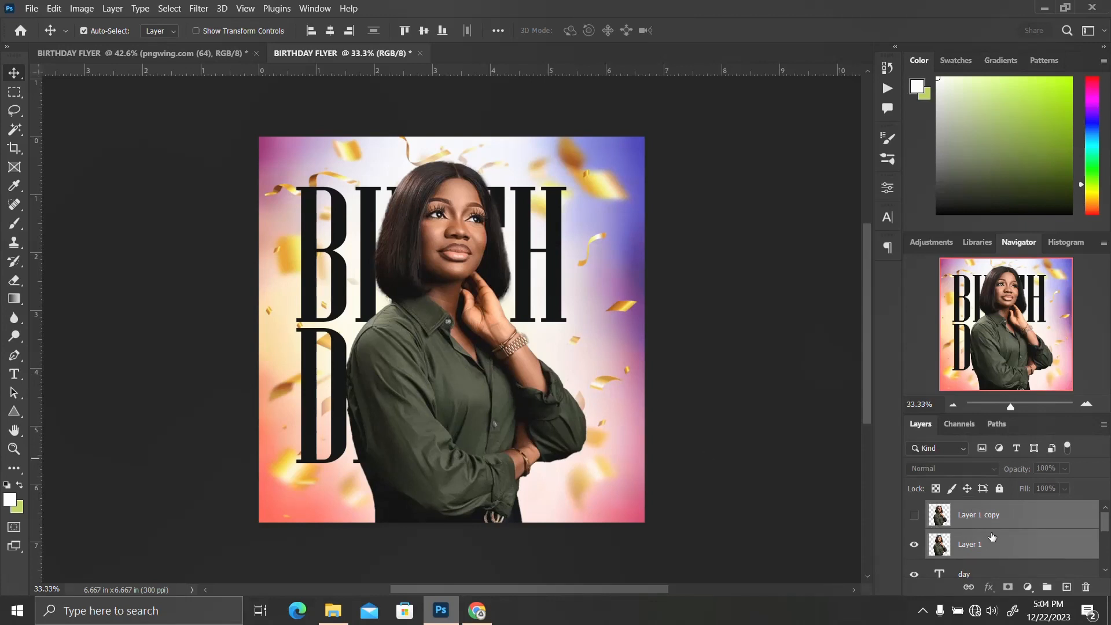
# Duplicate both text layers and move the copies above the woman layers
pyautogui.scroll(-1, 991, 536)
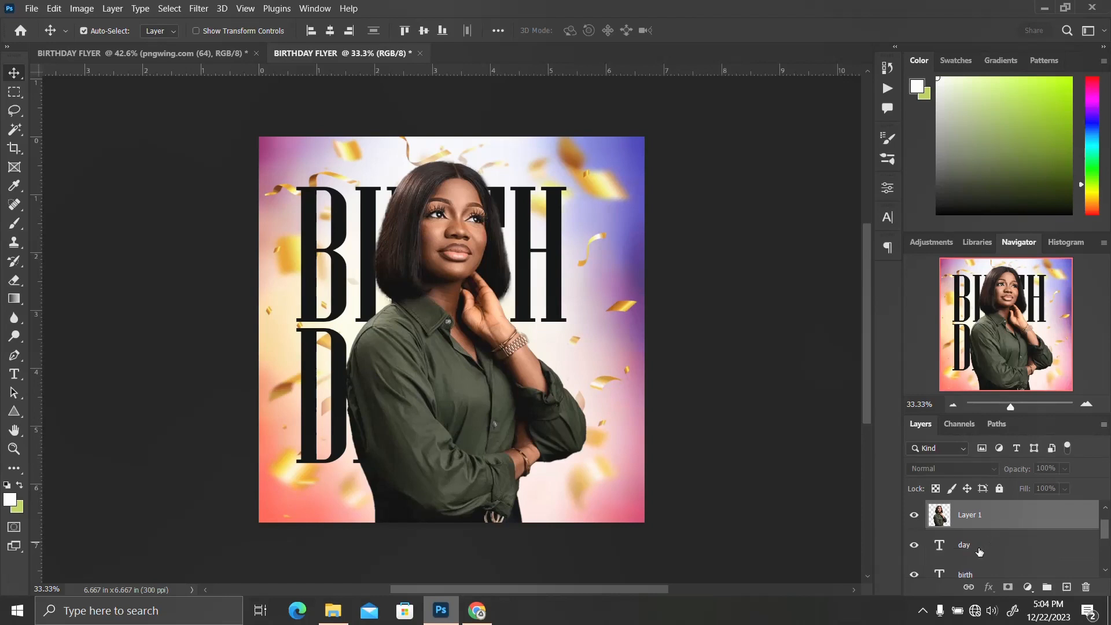
pyautogui.click(978, 547)
pyautogui.keyDown('ctrl'); pyautogui.click(977, 572); pyautogui.keyUp('ctrl')
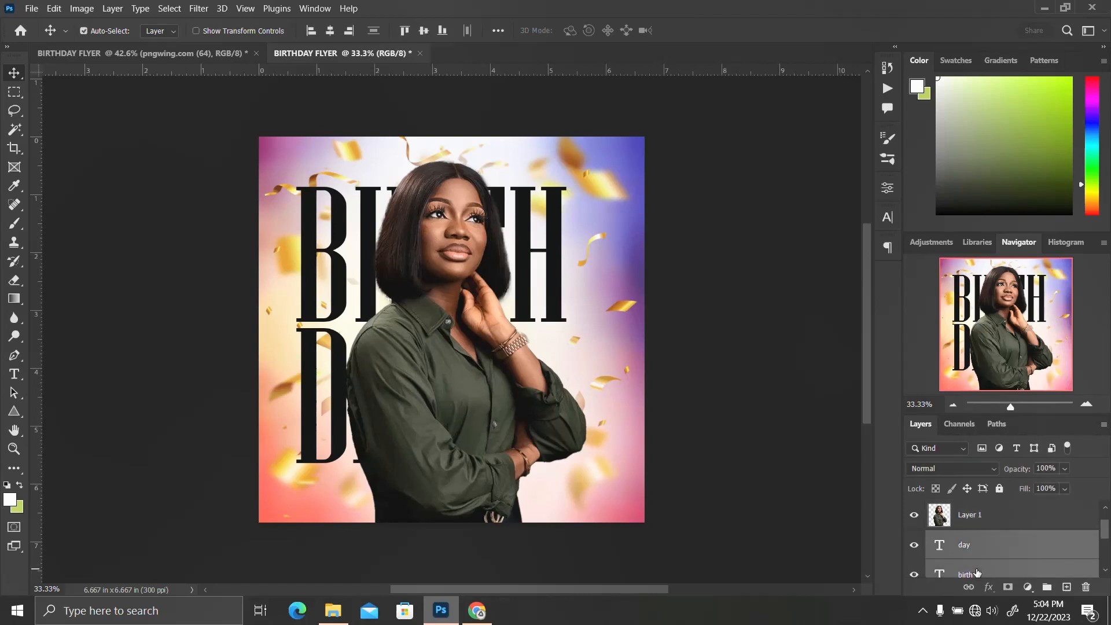
pyautogui.hotkey('ctrl', 'j')
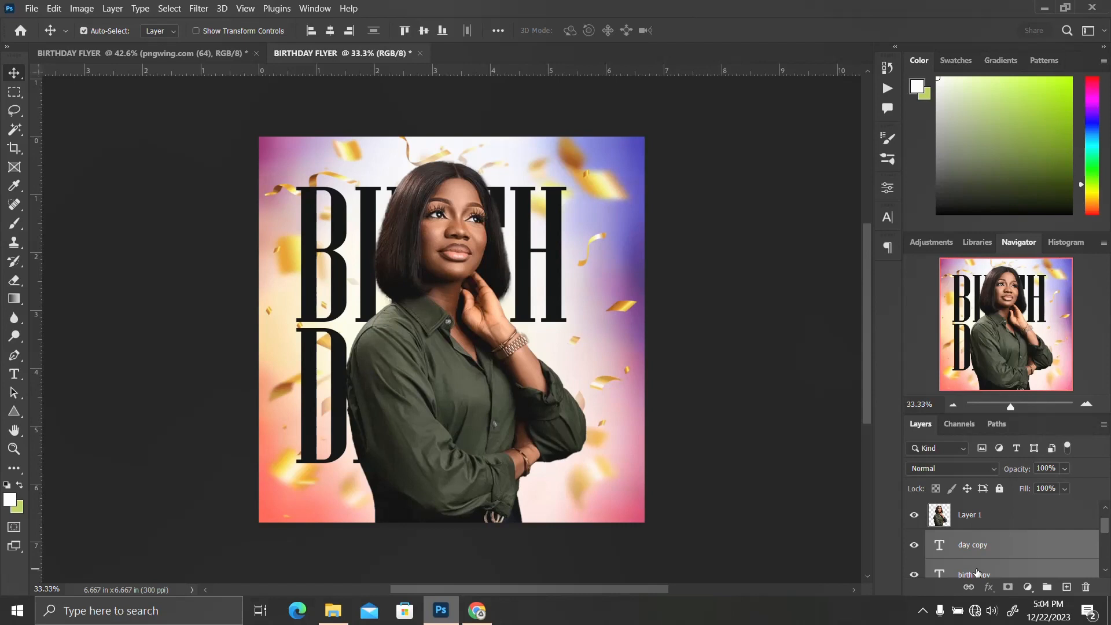
pyautogui.scroll(1, 976, 573)
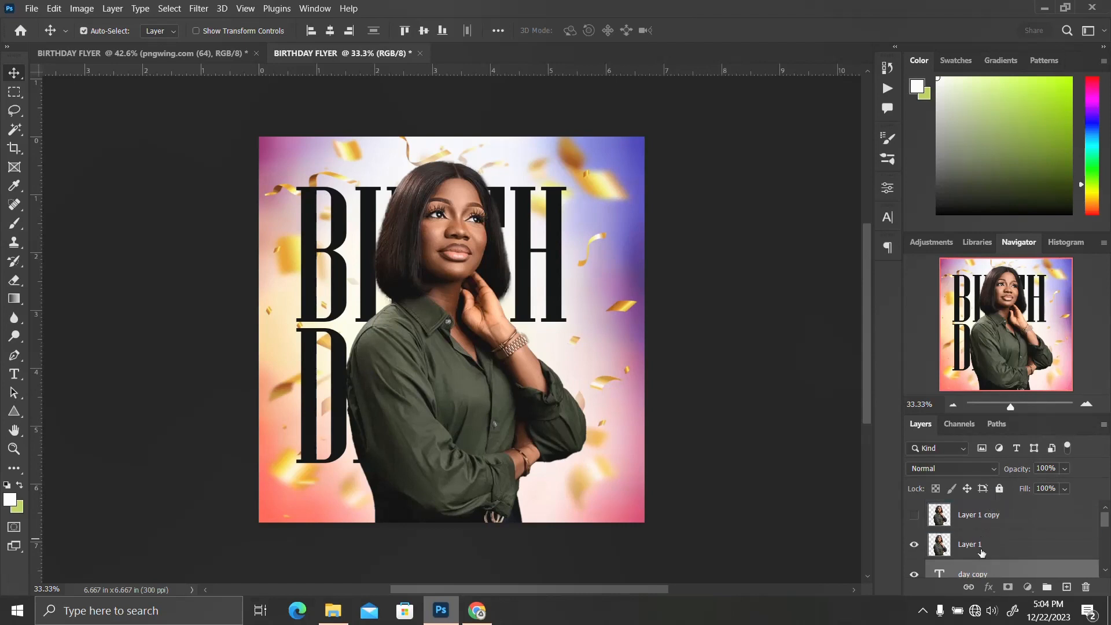
pyautogui.moveTo(978, 574); pyautogui.dragTo(979, 505)
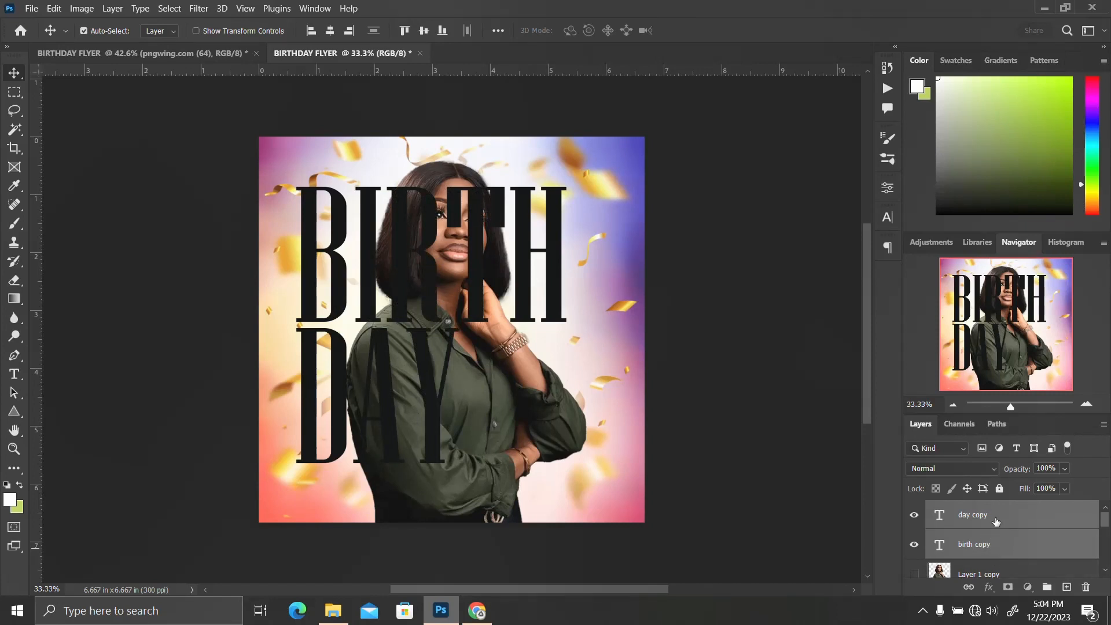
# Set the DAY copy layer's fill to 0%
pyautogui.click(995, 521)
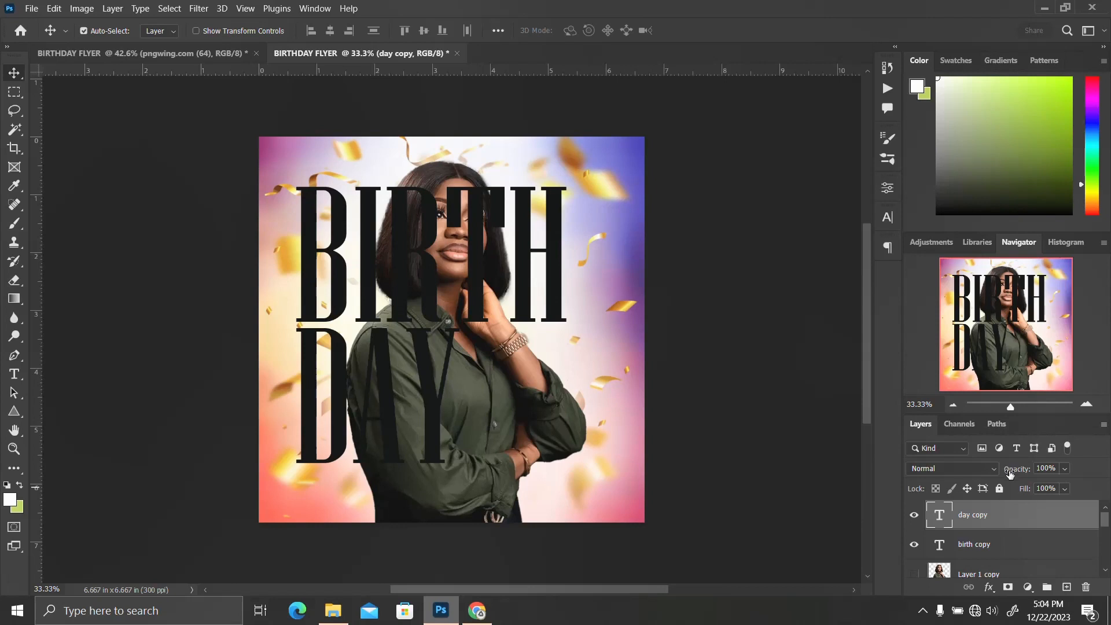
pyautogui.click(1025, 493)
pyautogui.write('0')
pyautogui.press('Return')
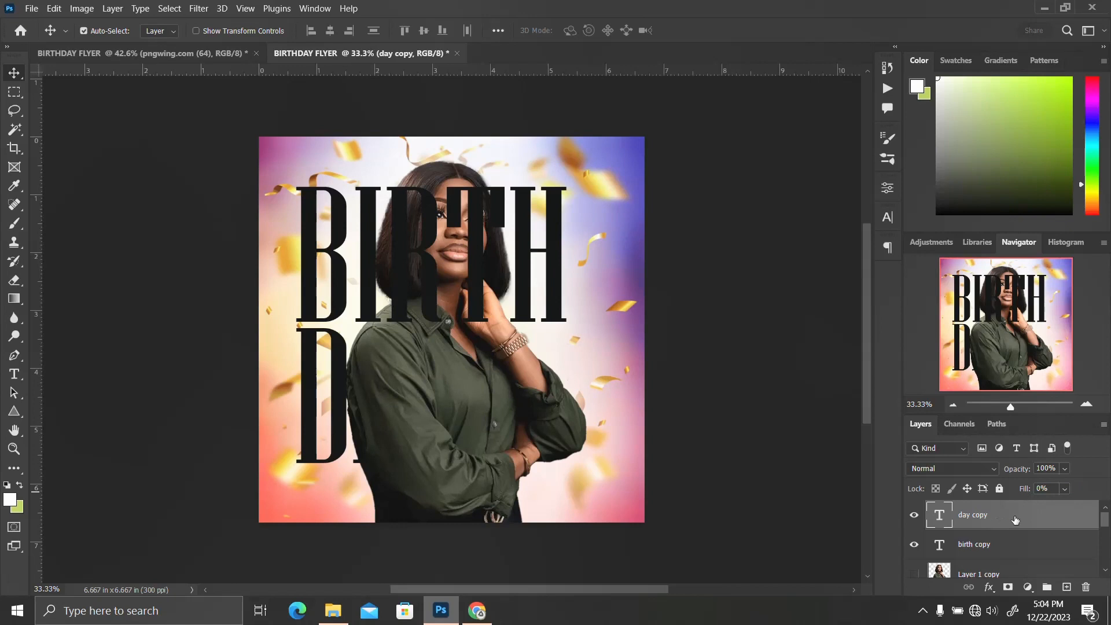
# Add a 2 px outside stroke in near-white #f7f5f6 to the DAY copy text layer
pyautogui.click(989, 587)
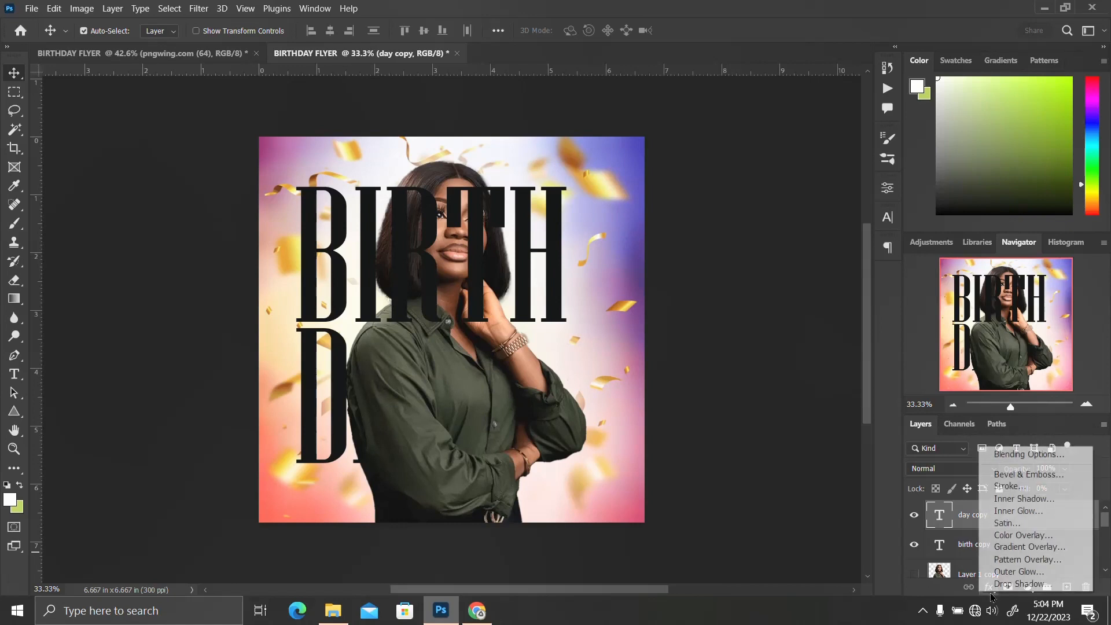
pyautogui.click(1015, 488)
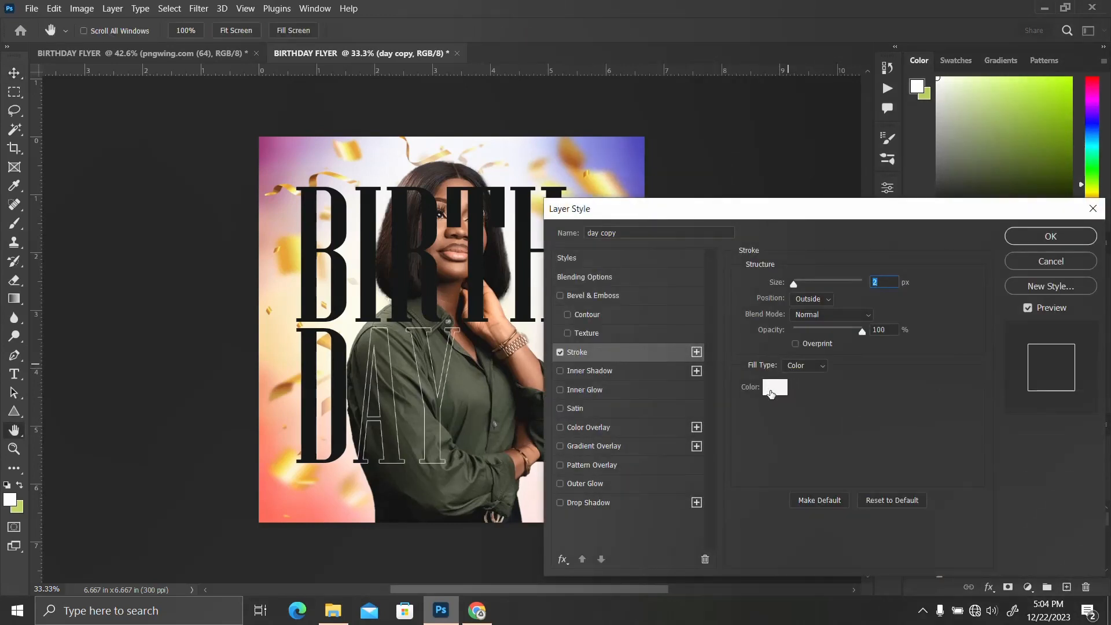
pyautogui.click(775, 386)
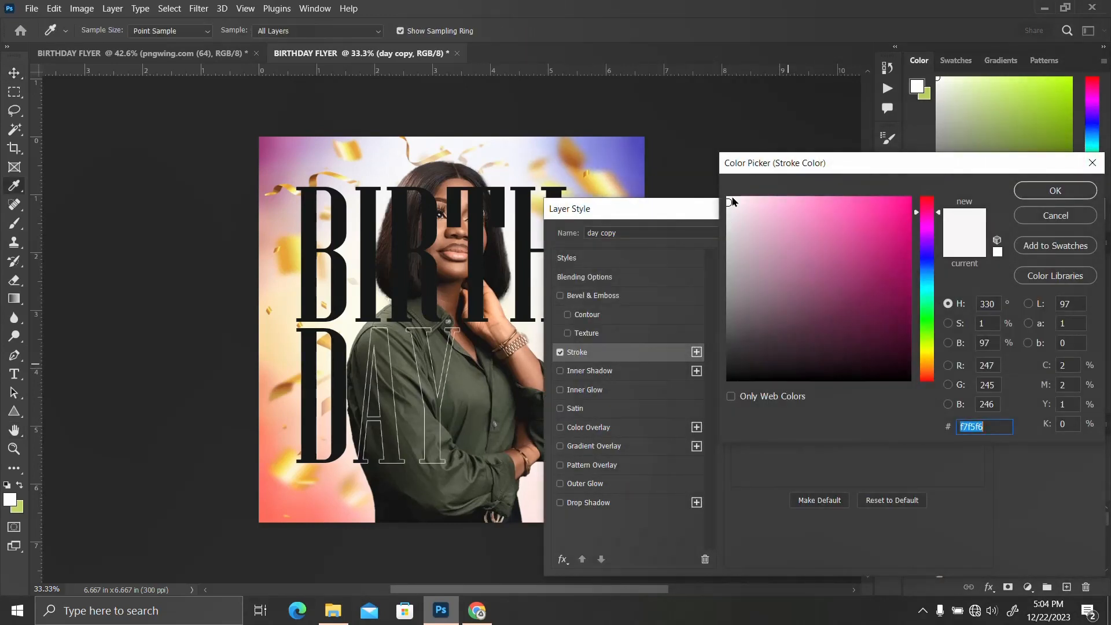
pyautogui.click(1052, 190)
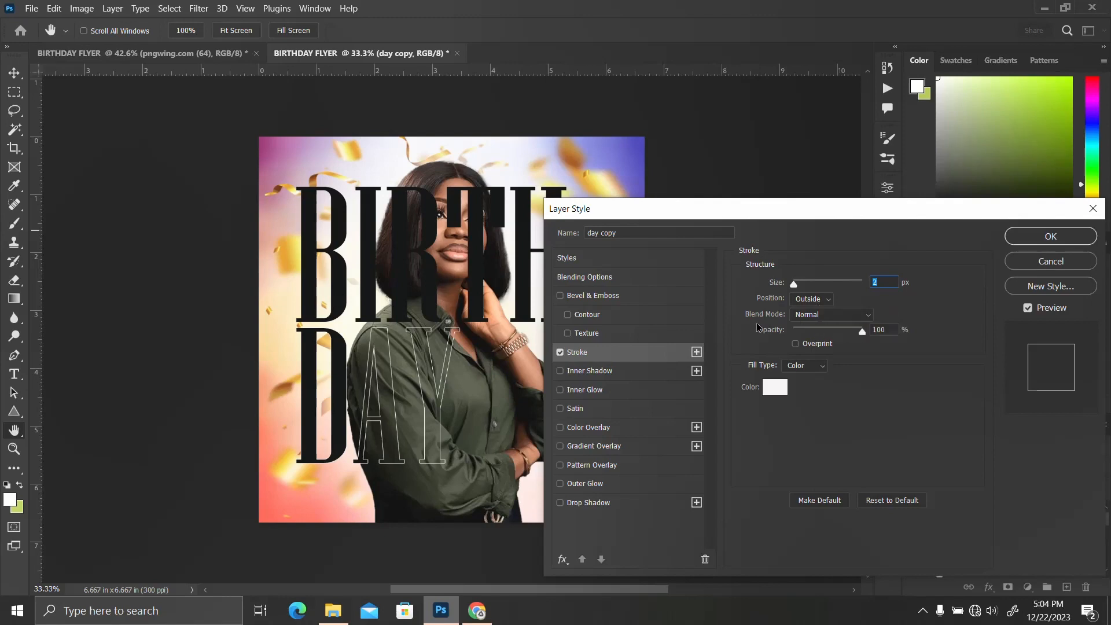
pyautogui.click(1037, 241)
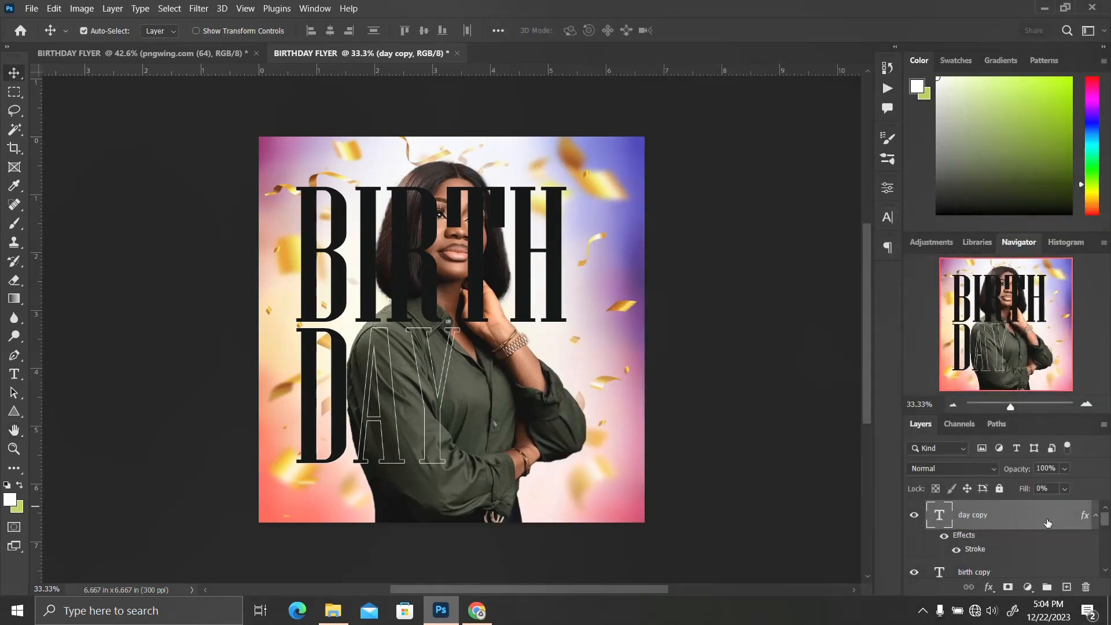
# Copy the DAY copy layer style and paste it onto the birth copy layer
pyautogui.rightClick(1047, 523)
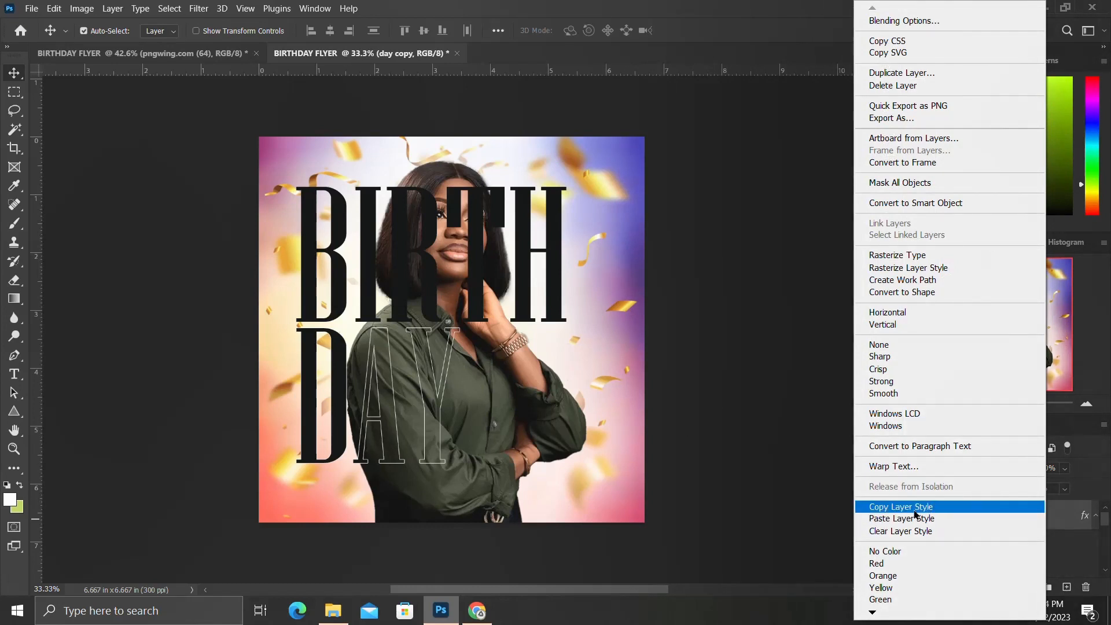
pyautogui.click(914, 510)
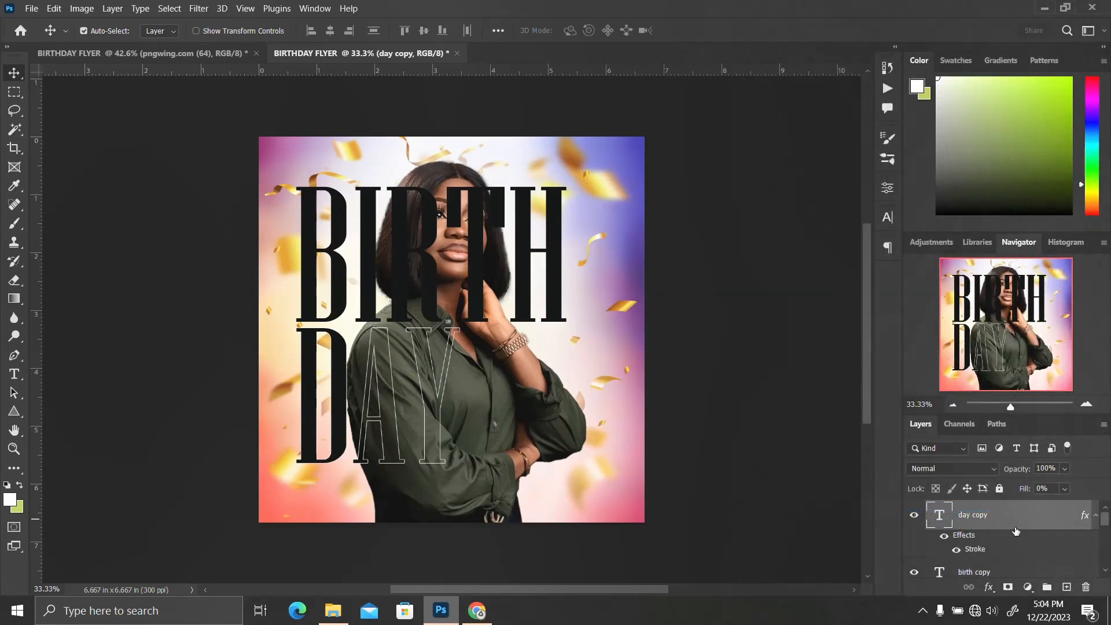
pyautogui.scroll(-2, 1015, 531)
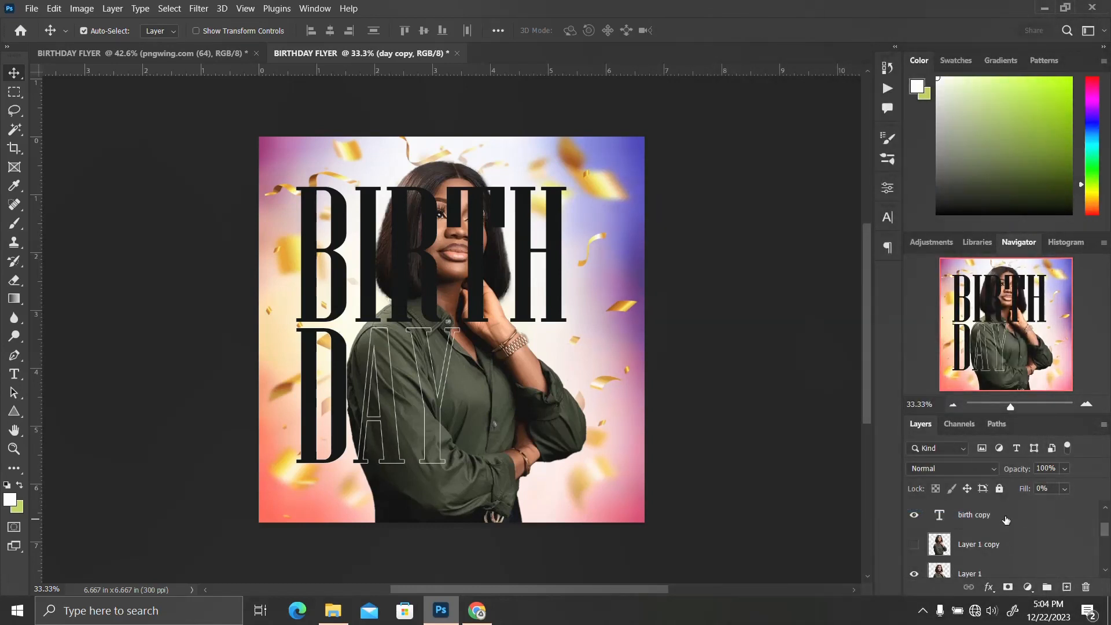
pyautogui.click(1006, 519)
pyautogui.rightClick(1006, 520)
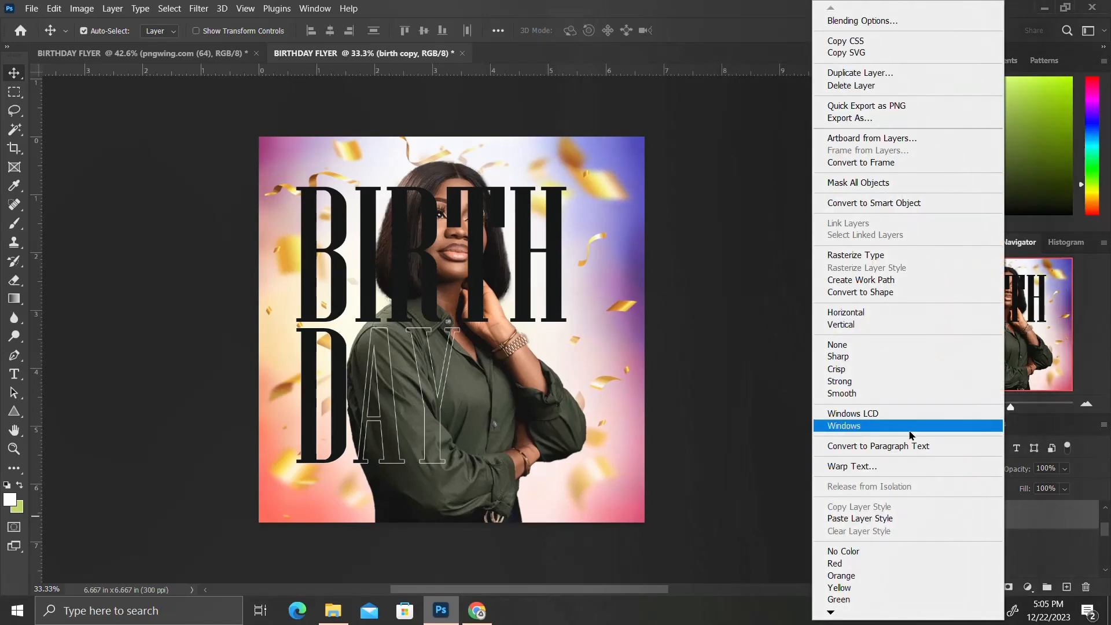
pyautogui.click(878, 519)
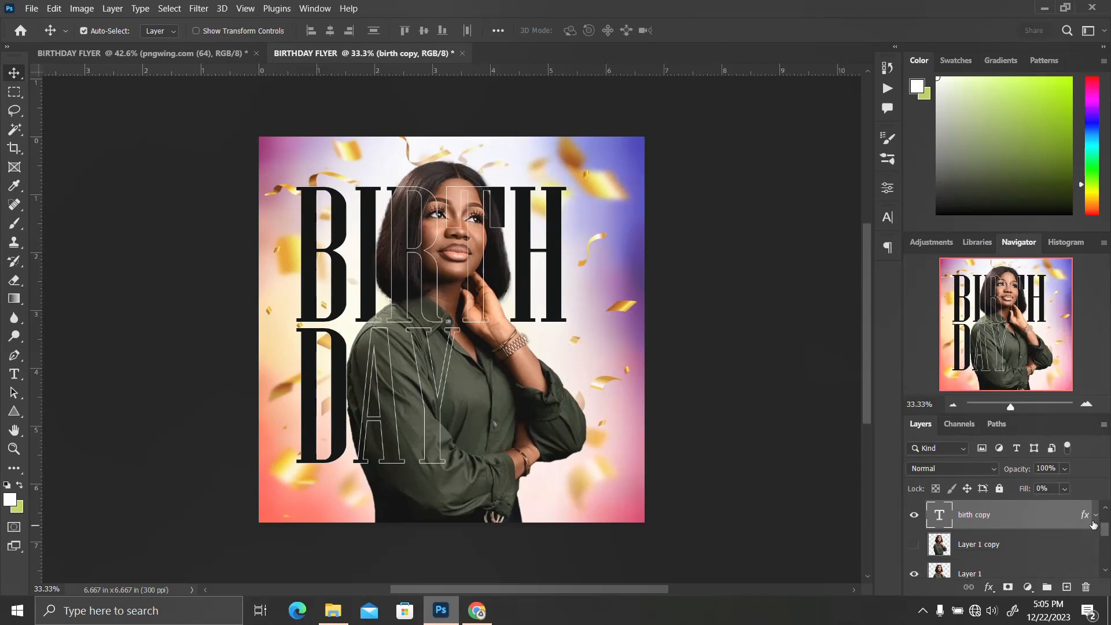
# Draw a black rectangle about 352 × 114 px above the top-left of BIRTH, on top of the layer stack
pyautogui.scroll(1, 1089, 517)
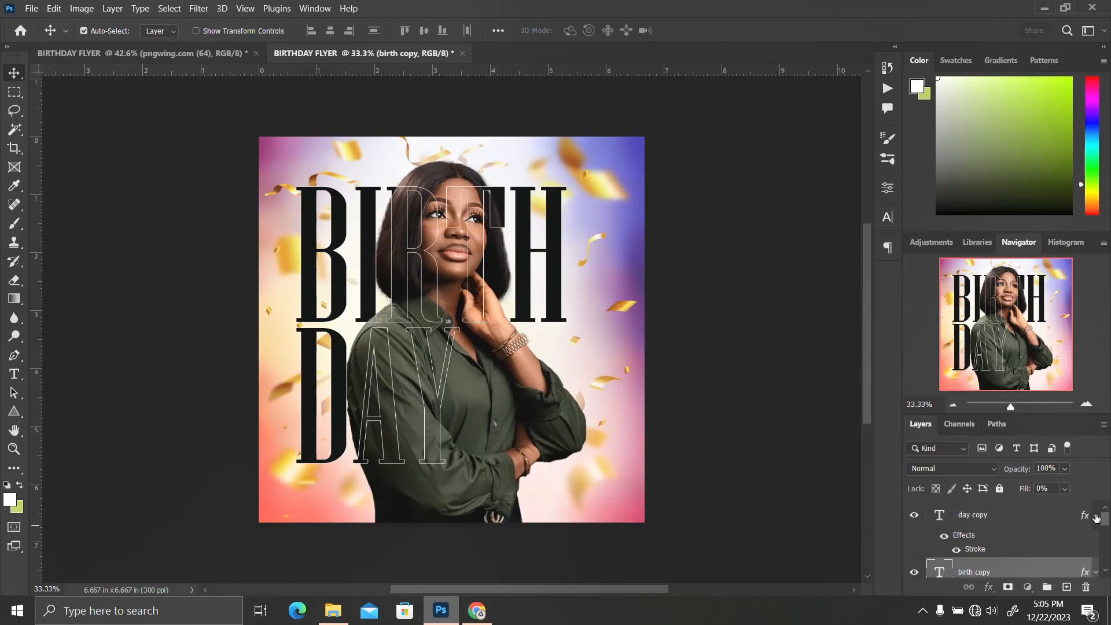
pyautogui.click(1093, 516)
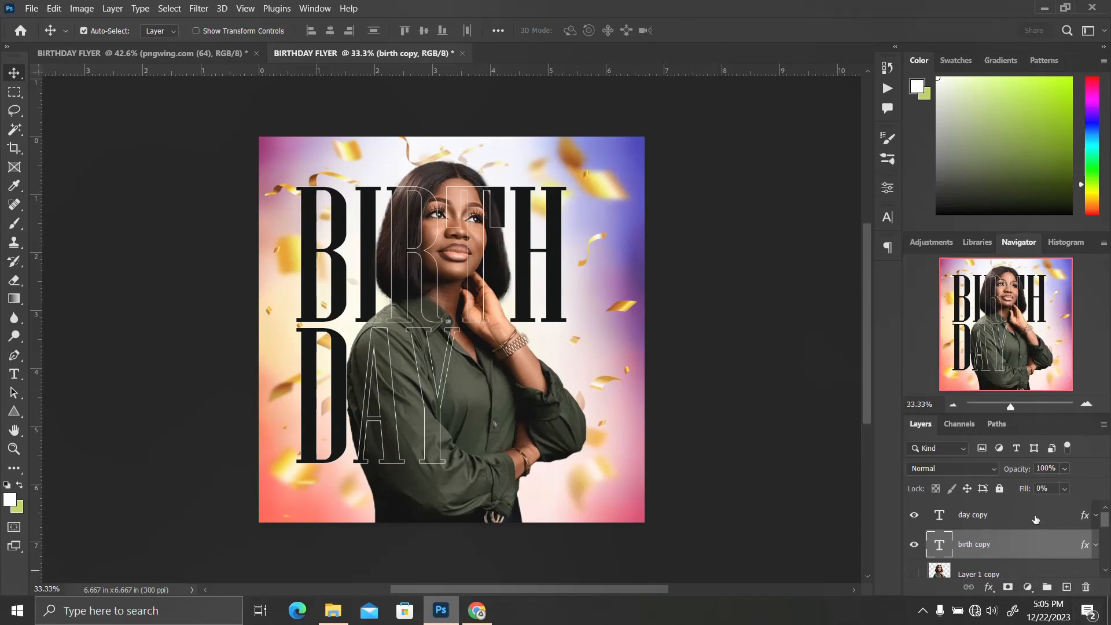
pyautogui.hotkey('alt', ']')
pyautogui.click(13, 411)
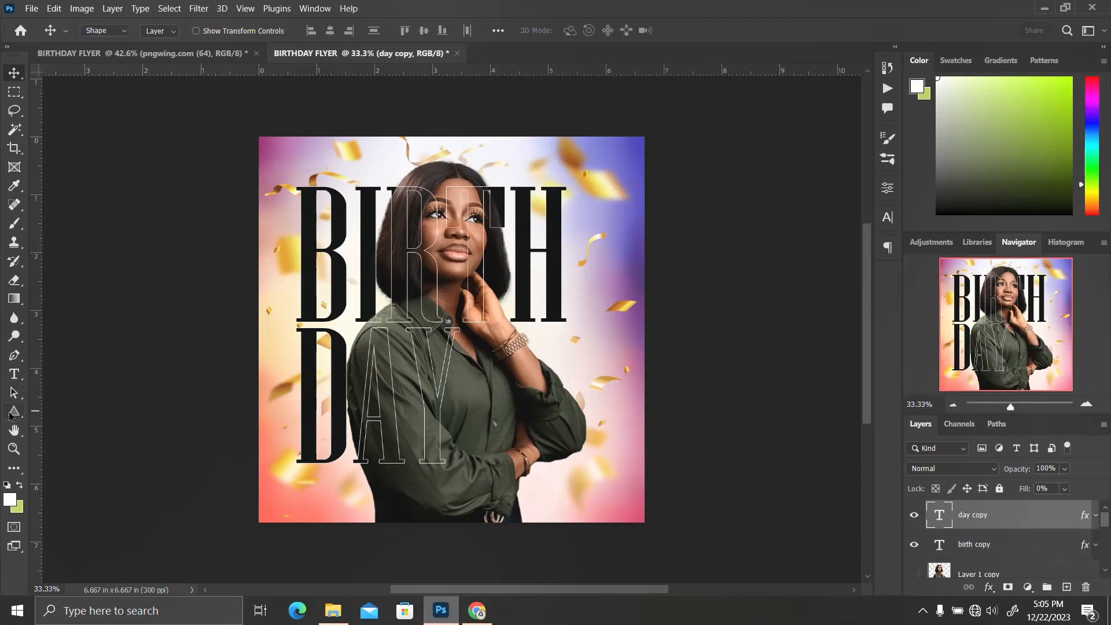
pyautogui.click(75, 412)
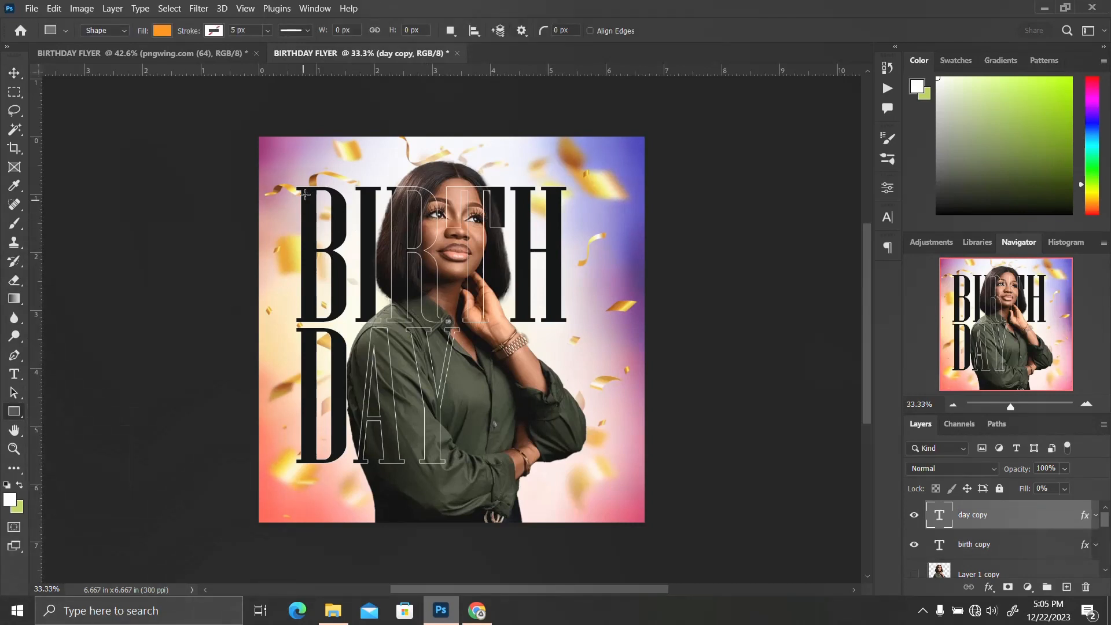
pyautogui.moveTo(305, 172); pyautogui.dragTo(372, 150)
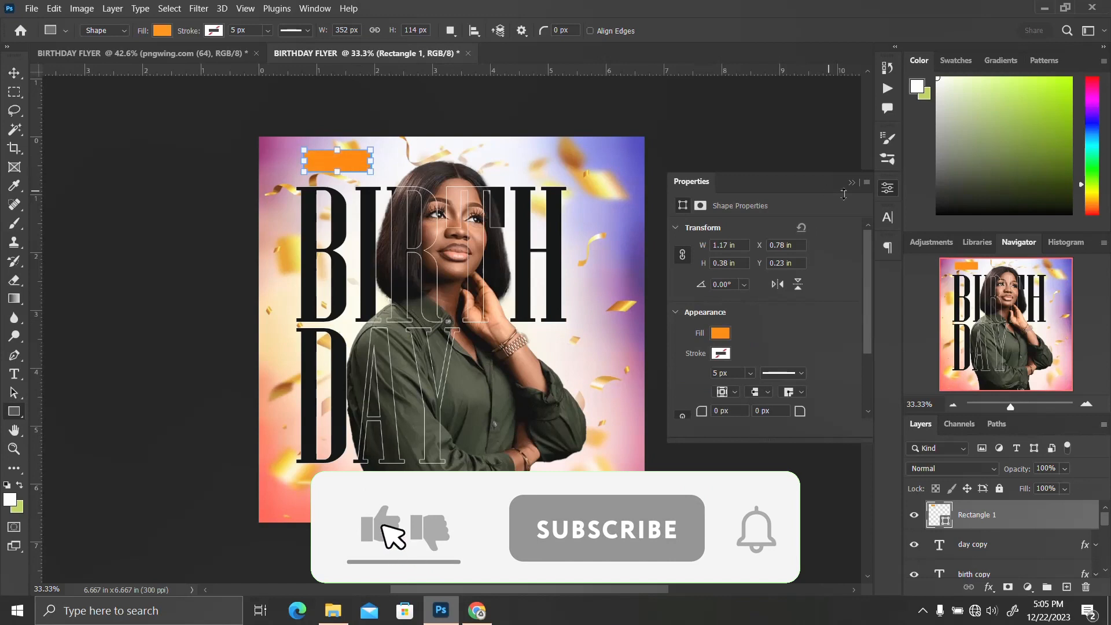
pyautogui.click(727, 332)
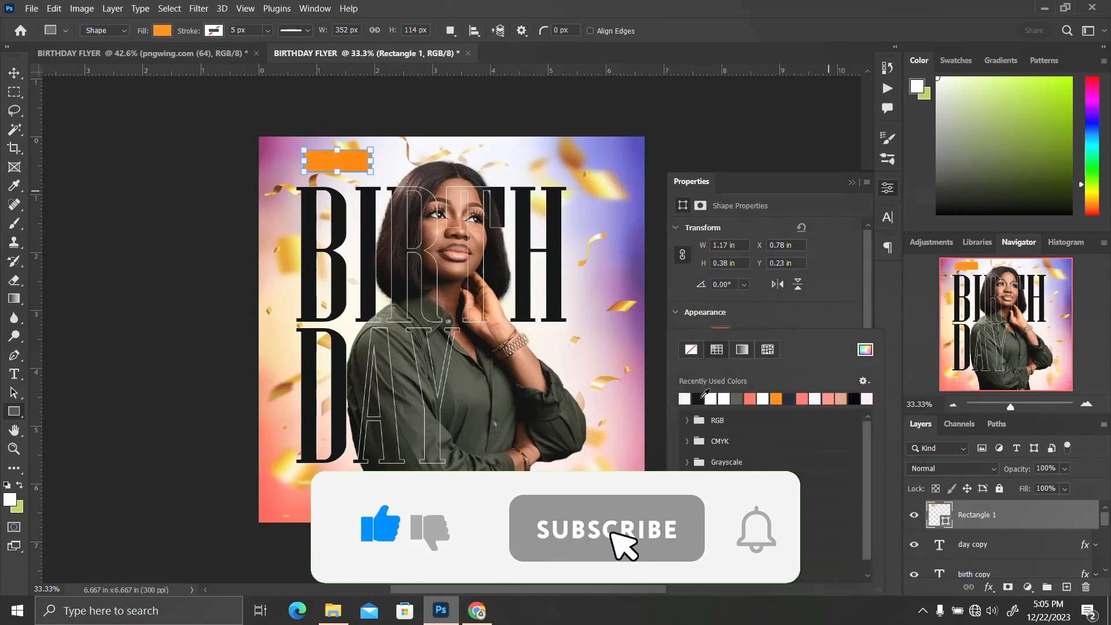
pyautogui.click(737, 397)
pyautogui.click(851, 202)
pyautogui.click(851, 182)
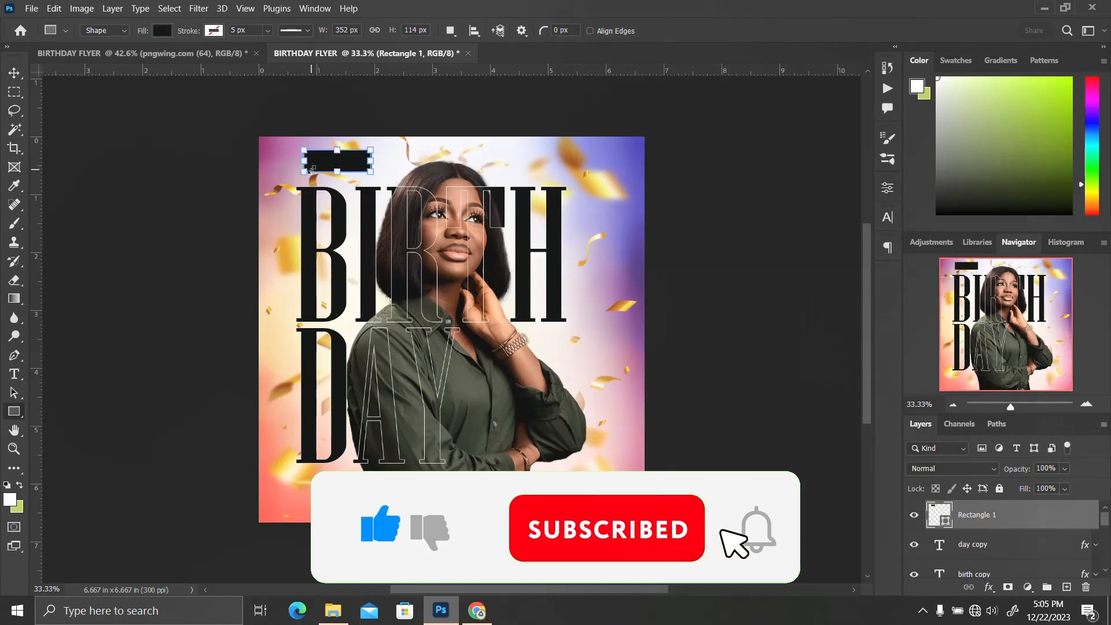
pyautogui.press('Return')
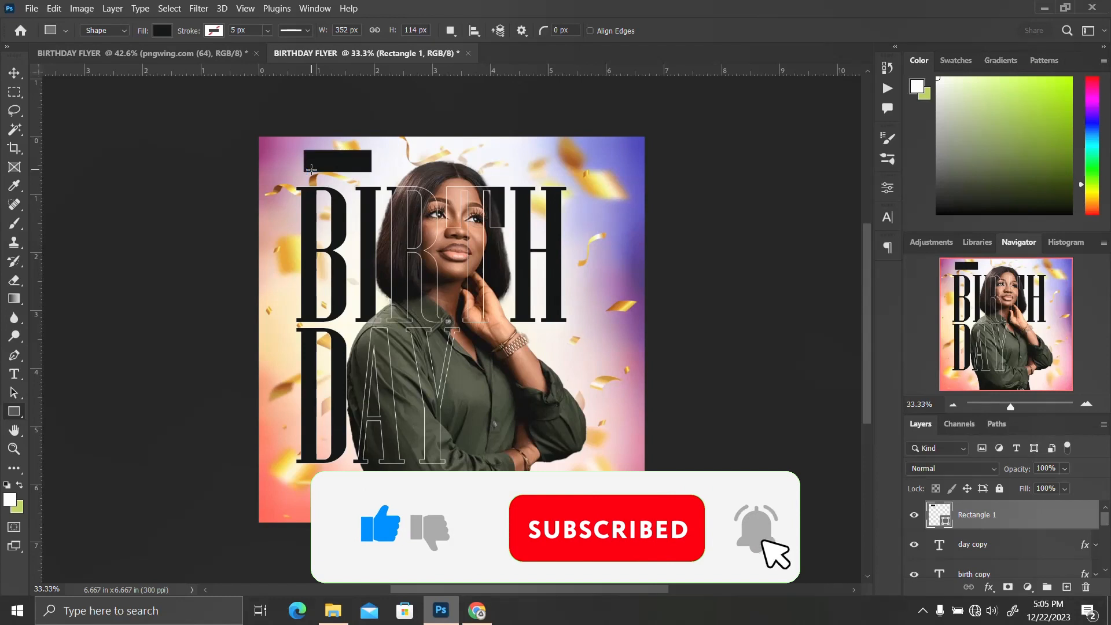
# Move the black rectangle down so it sits just above the B of BIRTH
pyautogui.press('v')
pyautogui.moveTo(342, 169); pyautogui.dragTo(337, 183)
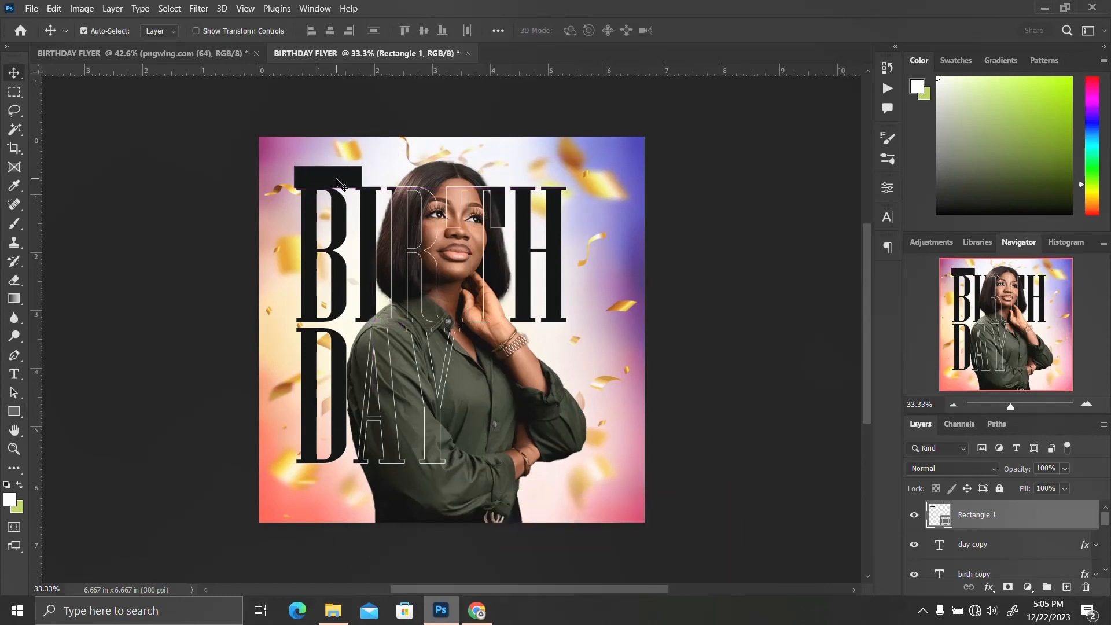
pyautogui.hotkey('shift', 'Up')
pyautogui.hotkey('shift', 'Up')
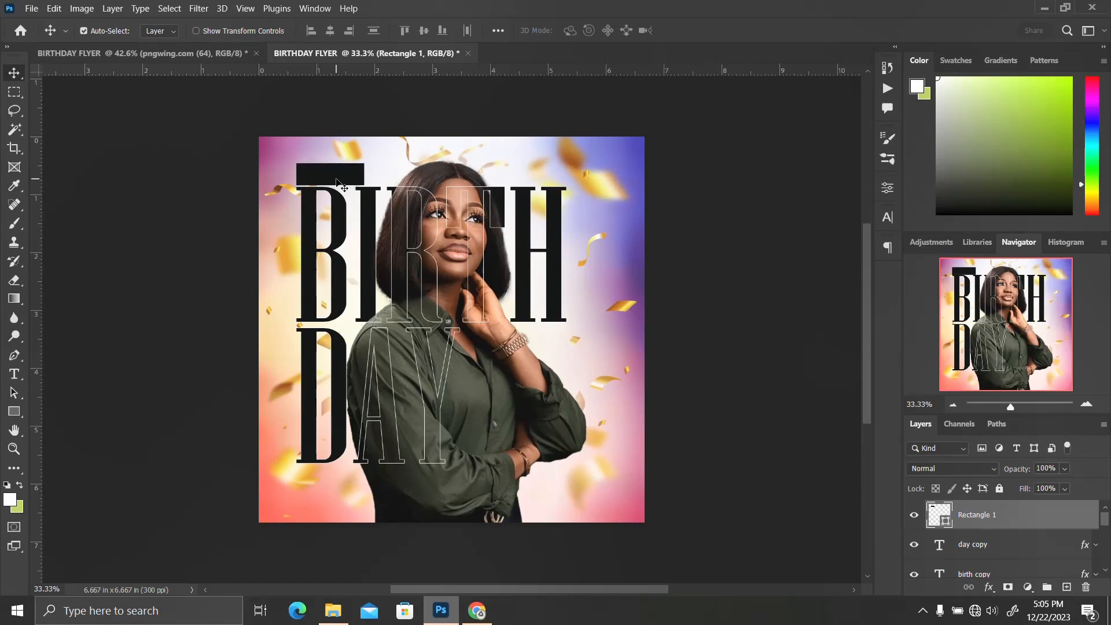
# Start a new text layer near the canvas's top-right corner and choose the Tw Cen MT font
pyautogui.press('t')
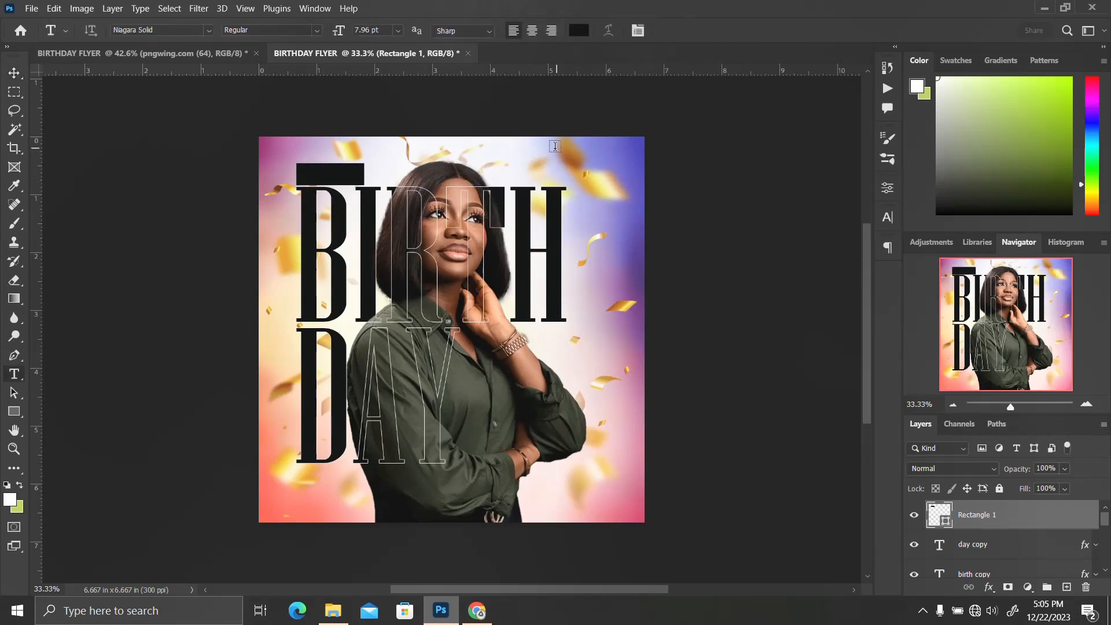
pyautogui.click(580, 145)
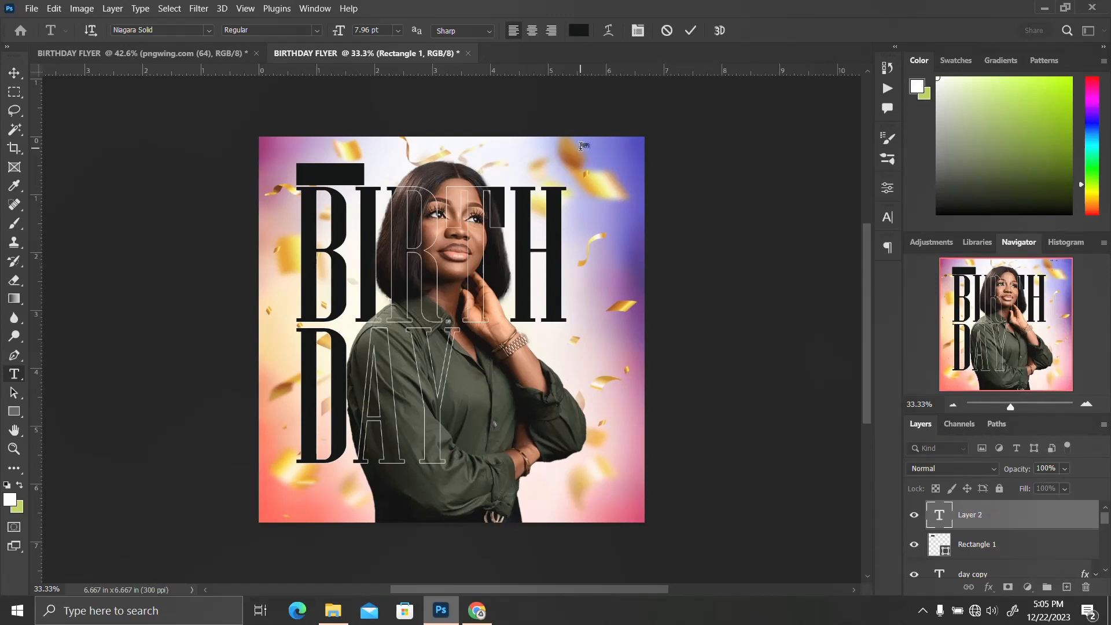
pyautogui.click(886, 217)
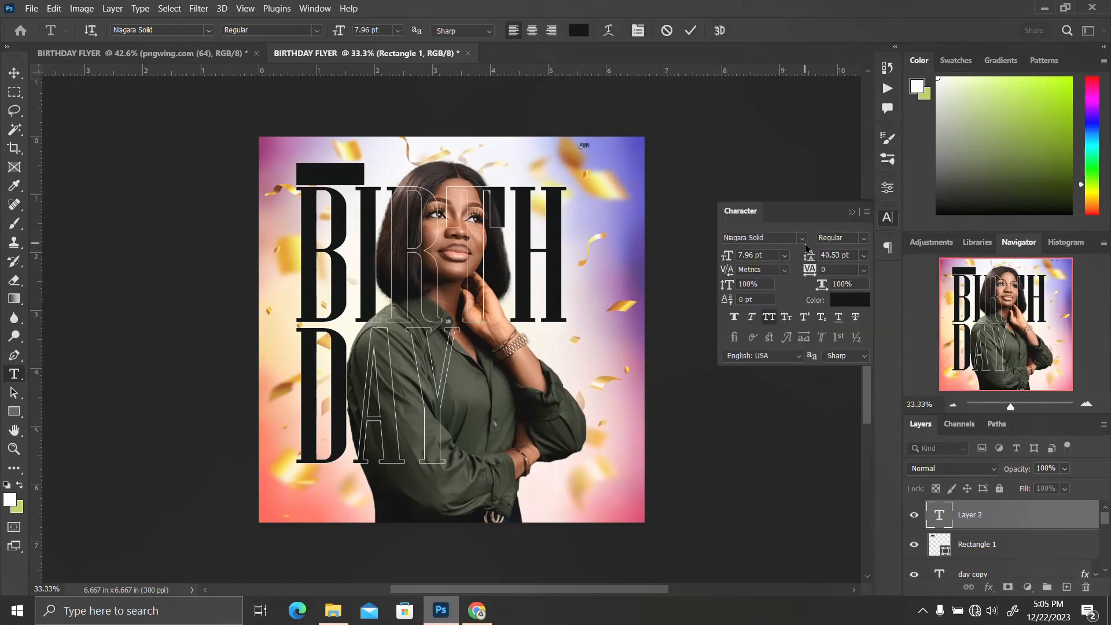
pyautogui.click(802, 239)
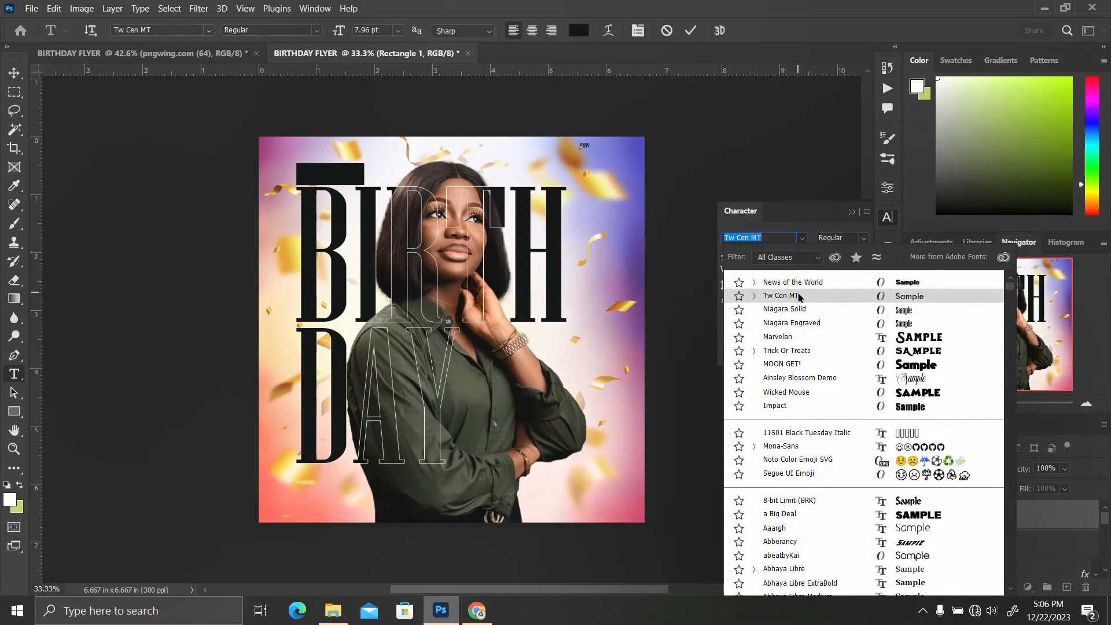
pyautogui.click(799, 296)
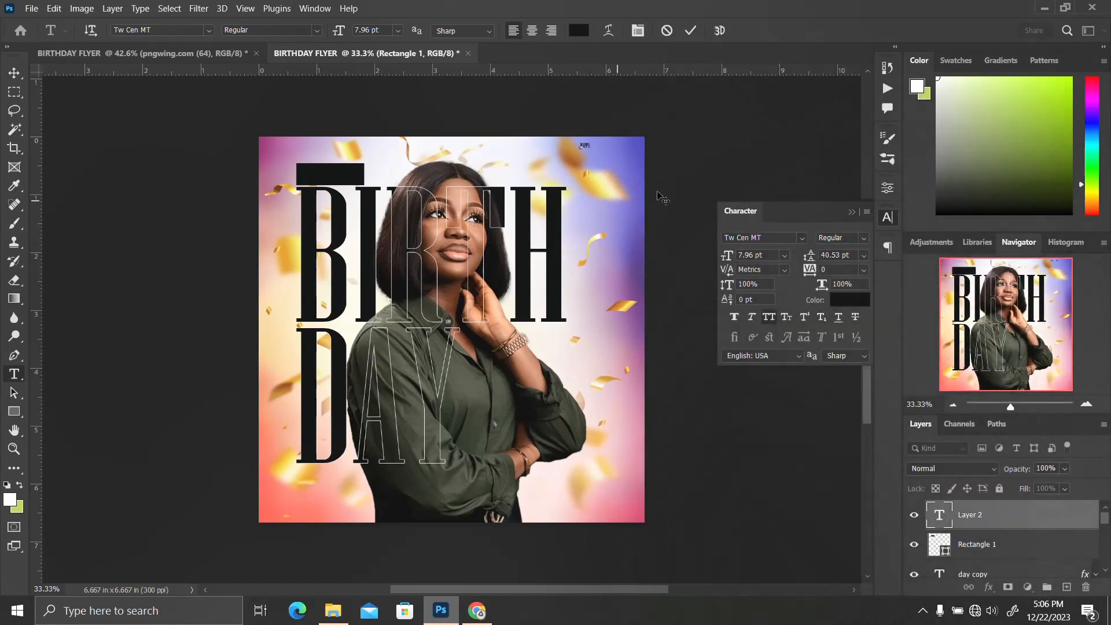
# Set the text colour to white and commit the text reading happy
pyautogui.click(848, 298)
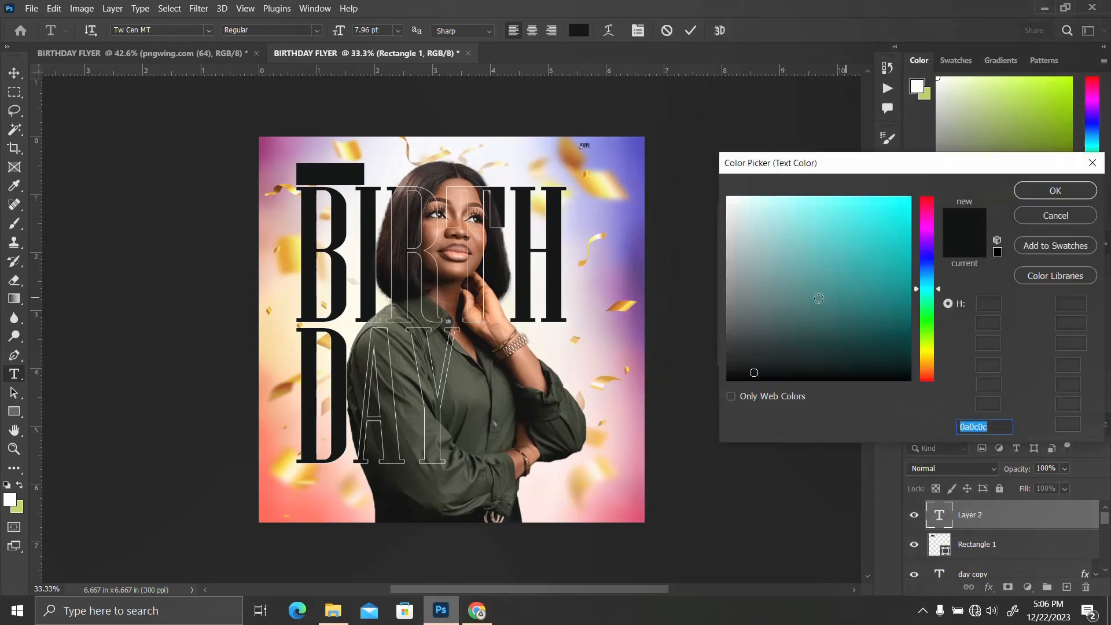
pyautogui.moveTo(787, 249); pyautogui.dragTo(696, 185)
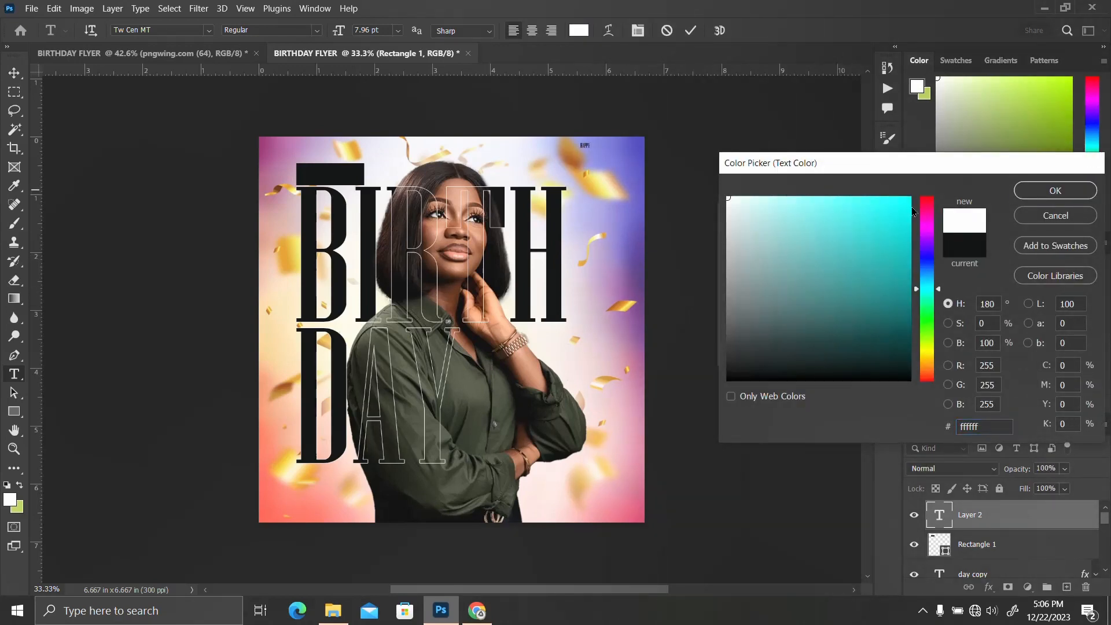
pyautogui.click(1034, 193)
pyautogui.click(889, 224)
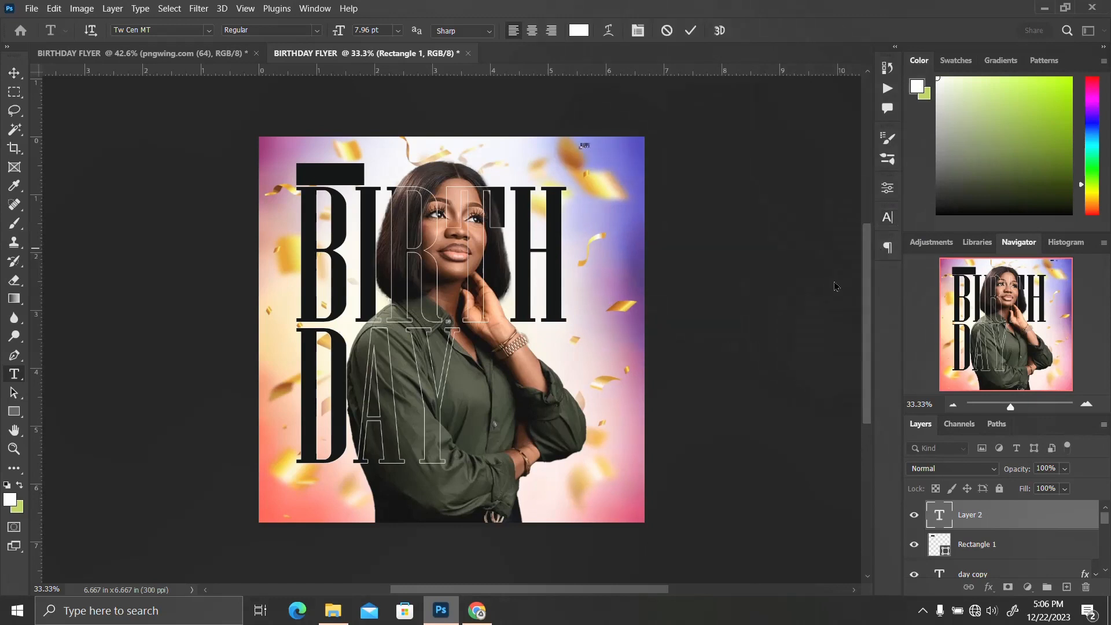
pyautogui.hotkey('ctrl', 't')
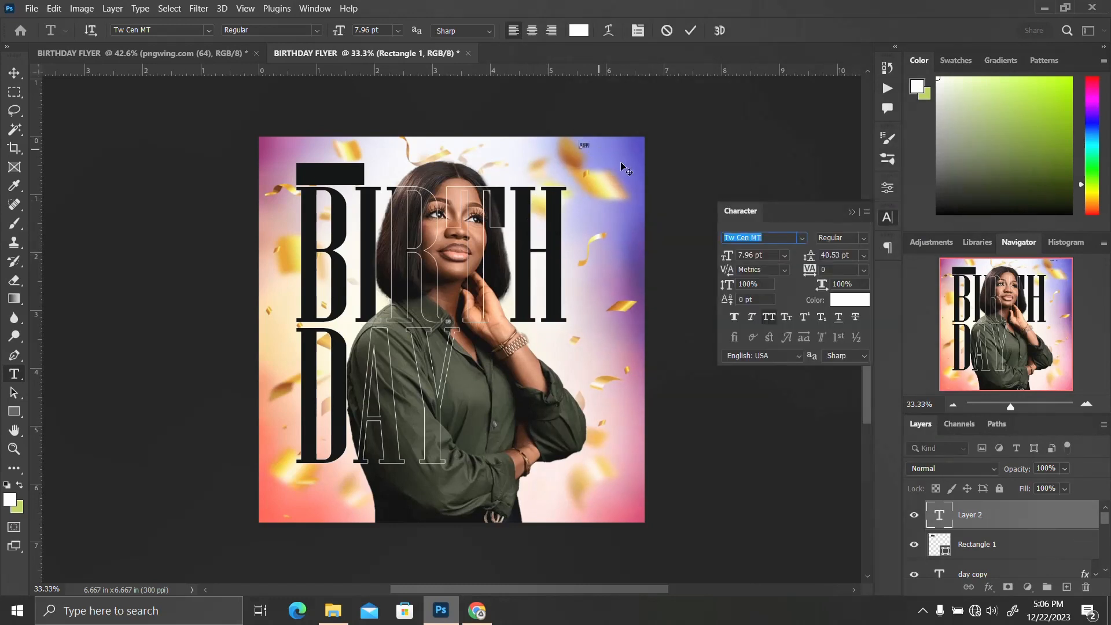
pyautogui.click(888, 226)
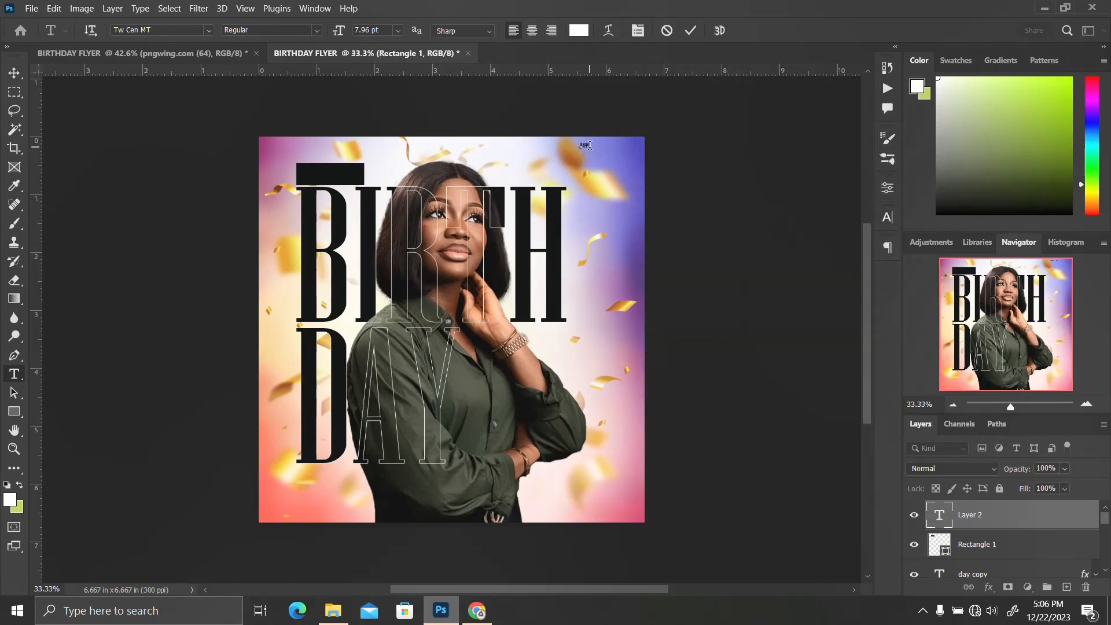
pyautogui.click(690, 30)
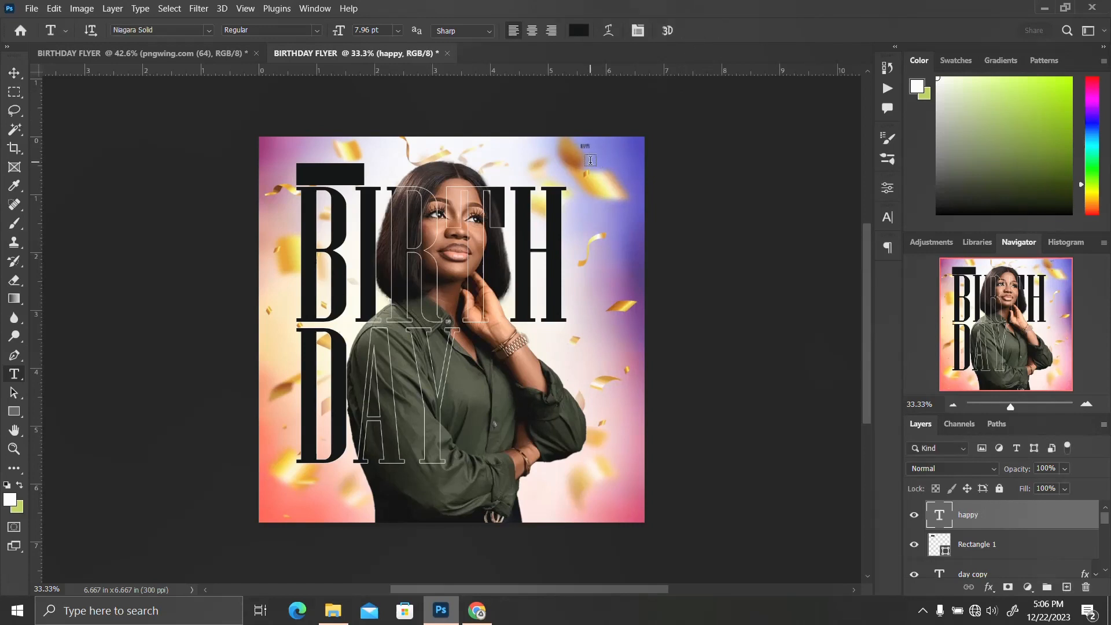
# Scale the happy text to about 371% and place it on the black rectangle above BIRTH
pyautogui.hotkey('ctrl', 't')
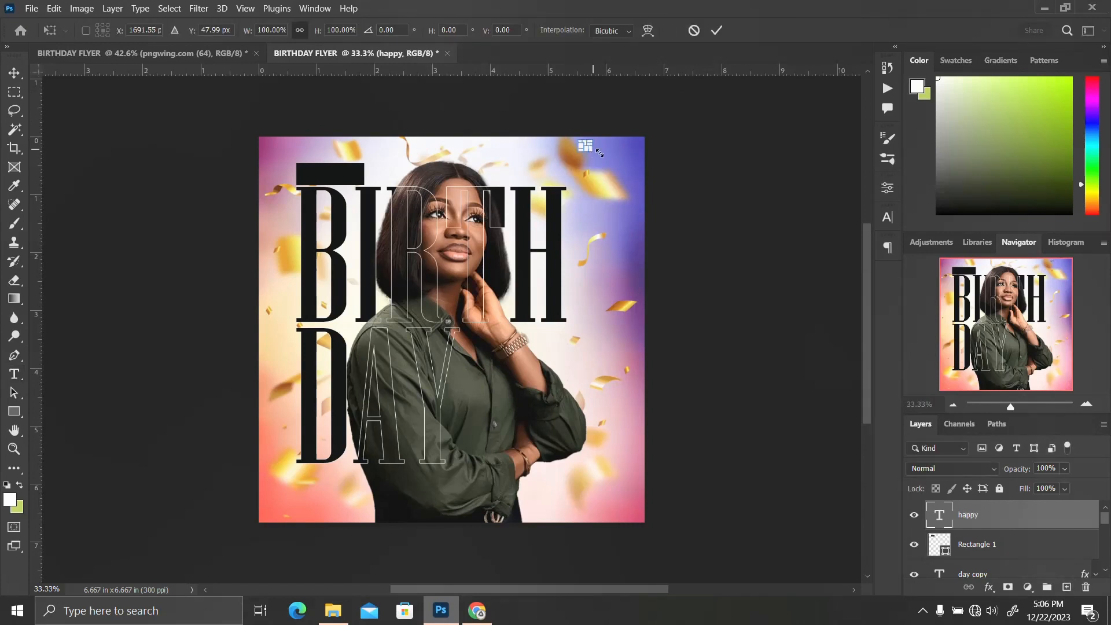
pyautogui.moveTo(599, 153); pyautogui.dragTo(331, 176)
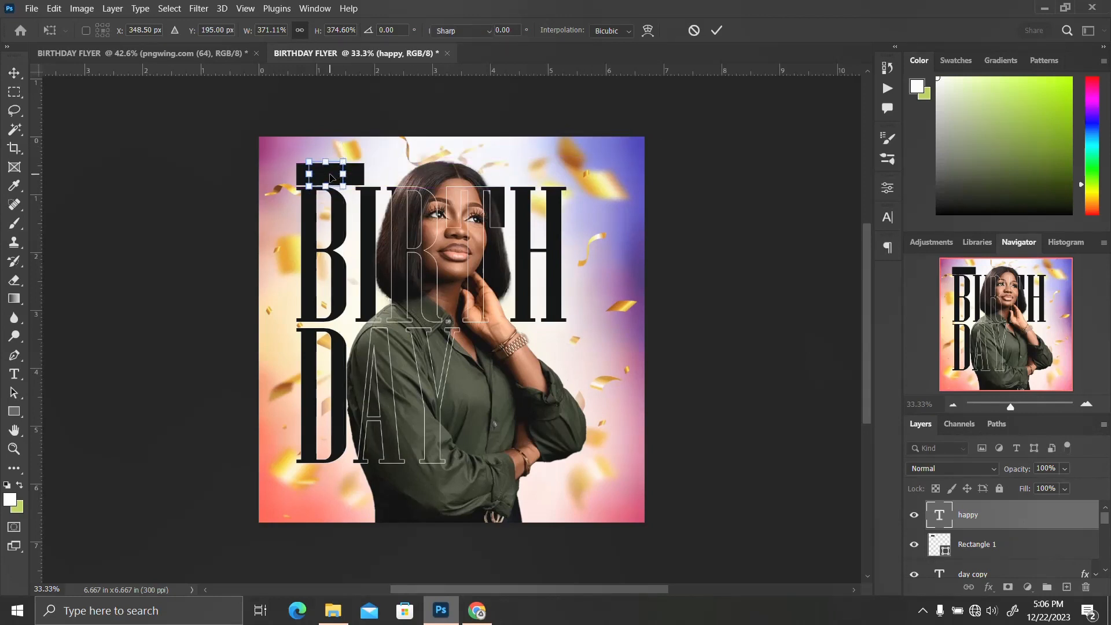
pyautogui.press('Return')
# Set the happy text's font to Tw Cen MT and its colour to white
pyautogui.click(889, 218)
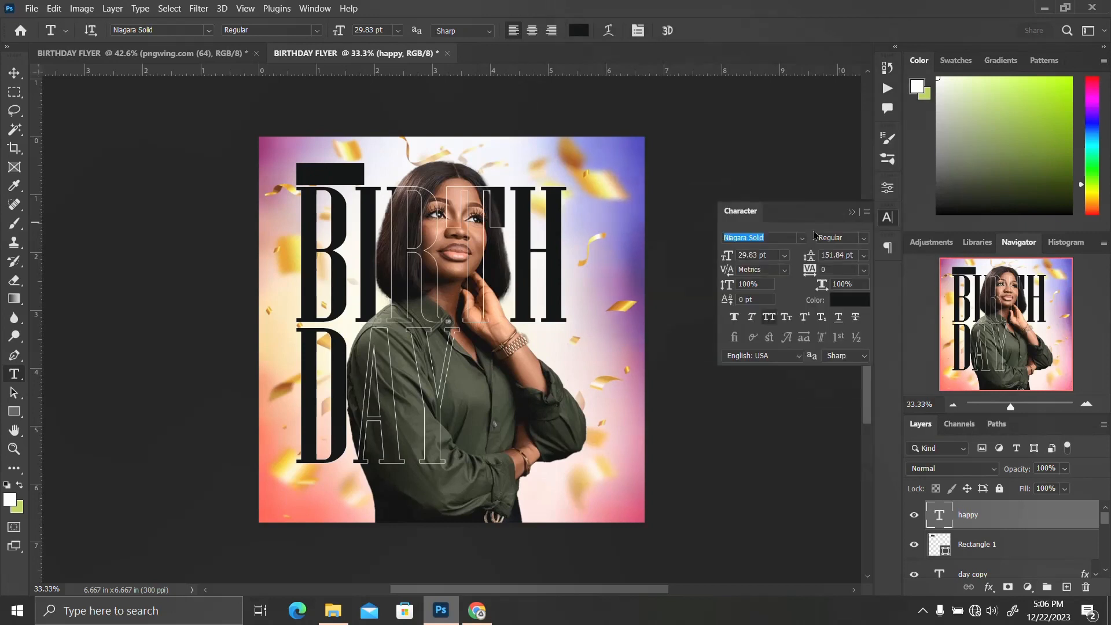
pyautogui.click(802, 237)
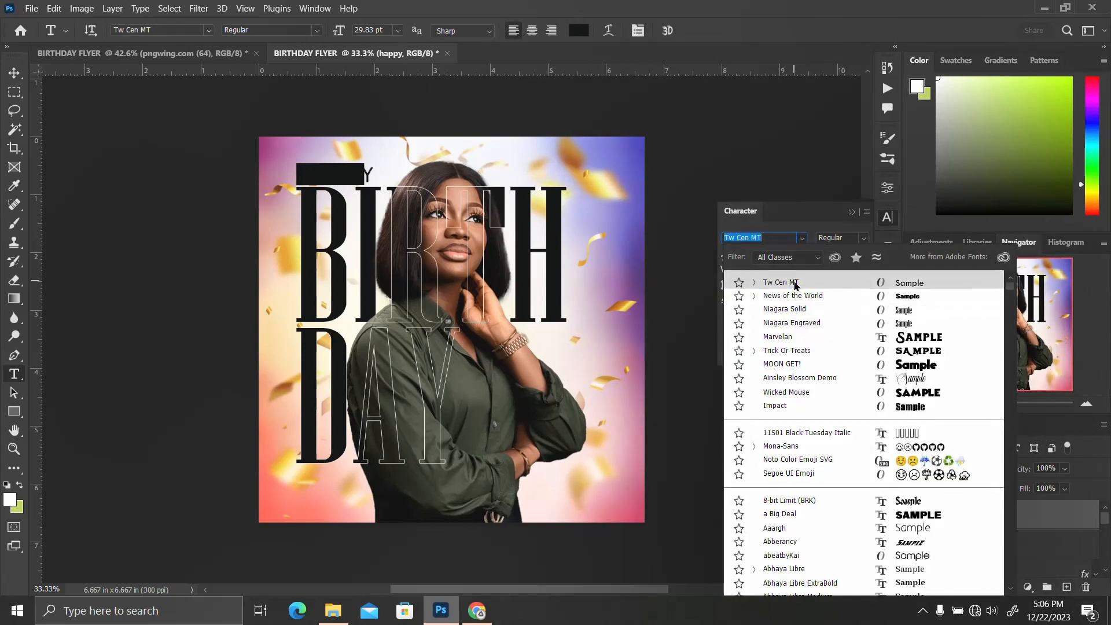
pyautogui.click(746, 284)
pyautogui.click(842, 301)
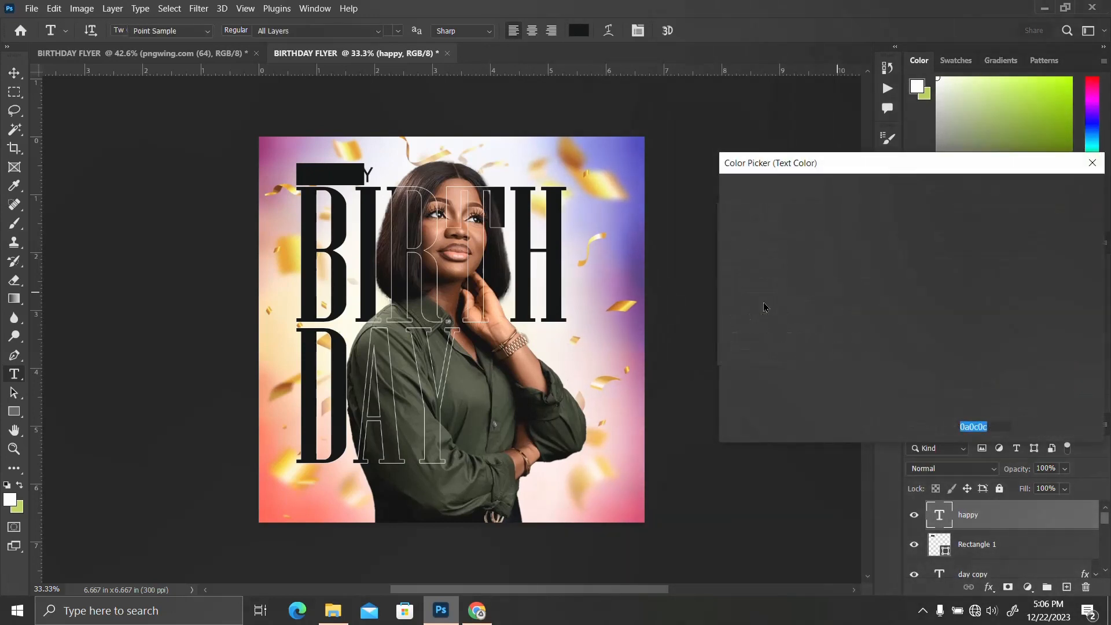
pyautogui.click(728, 197)
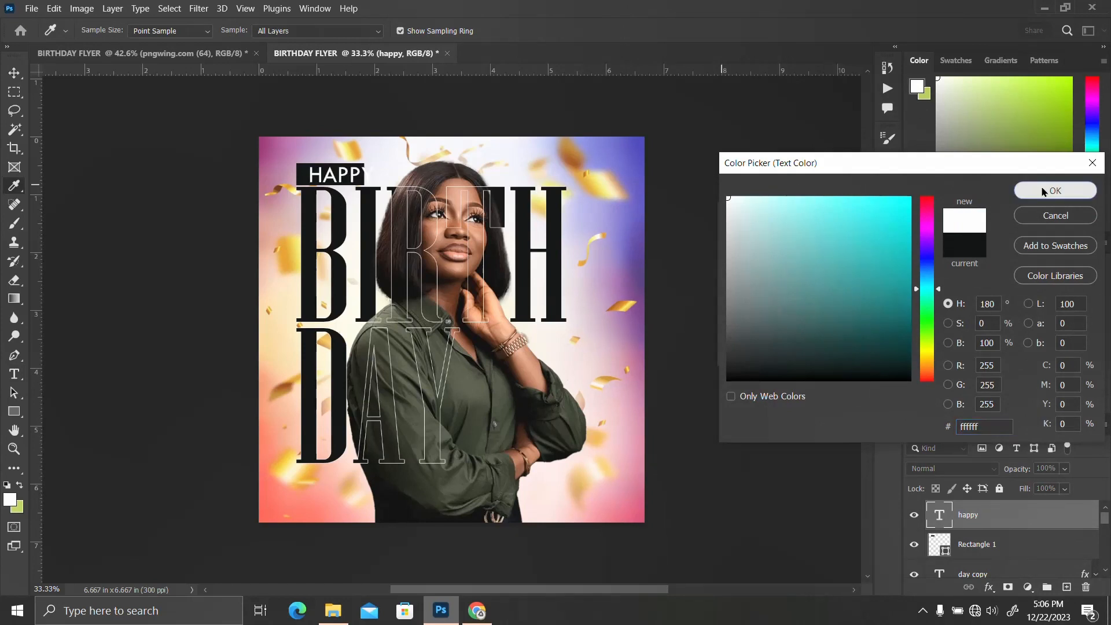
pyautogui.click(1055, 190)
pyautogui.click(887, 223)
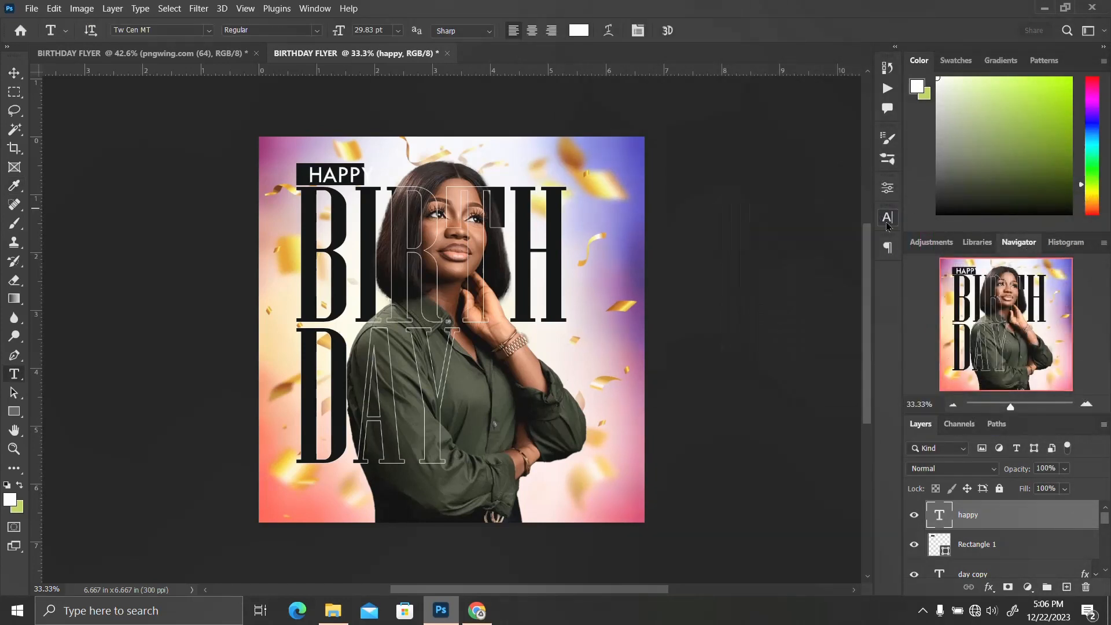
# Center the happy text on the black rectangle both horizontally and vertically
pyautogui.keyDown('ctrl'); pyautogui.click(938, 542); pyautogui.keyUp('ctrl')
pyautogui.press('v')
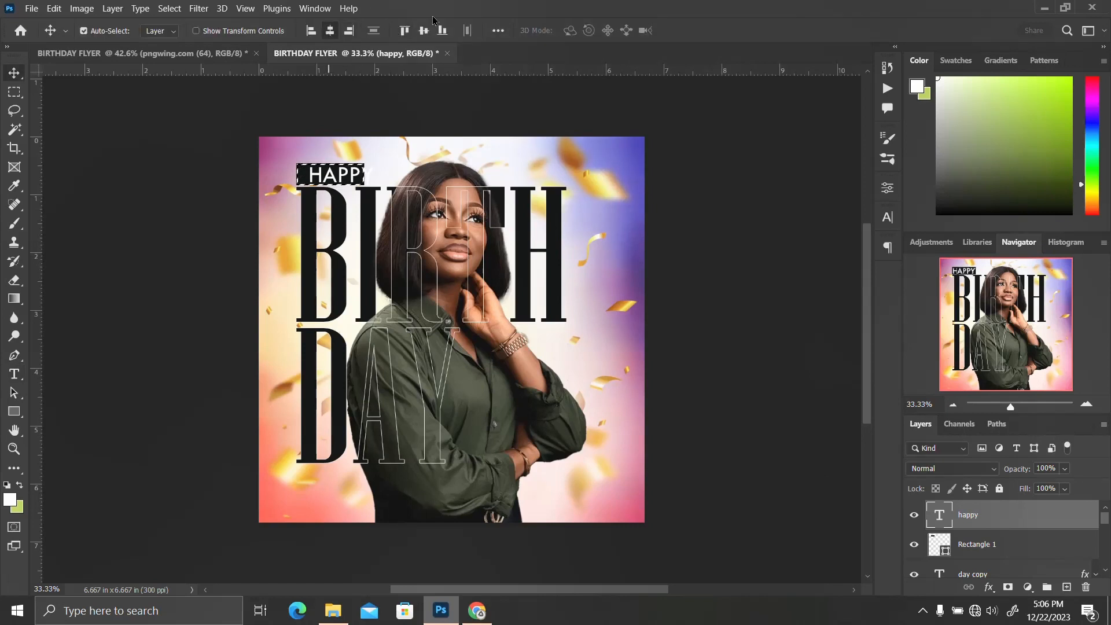
pyautogui.click(330, 30)
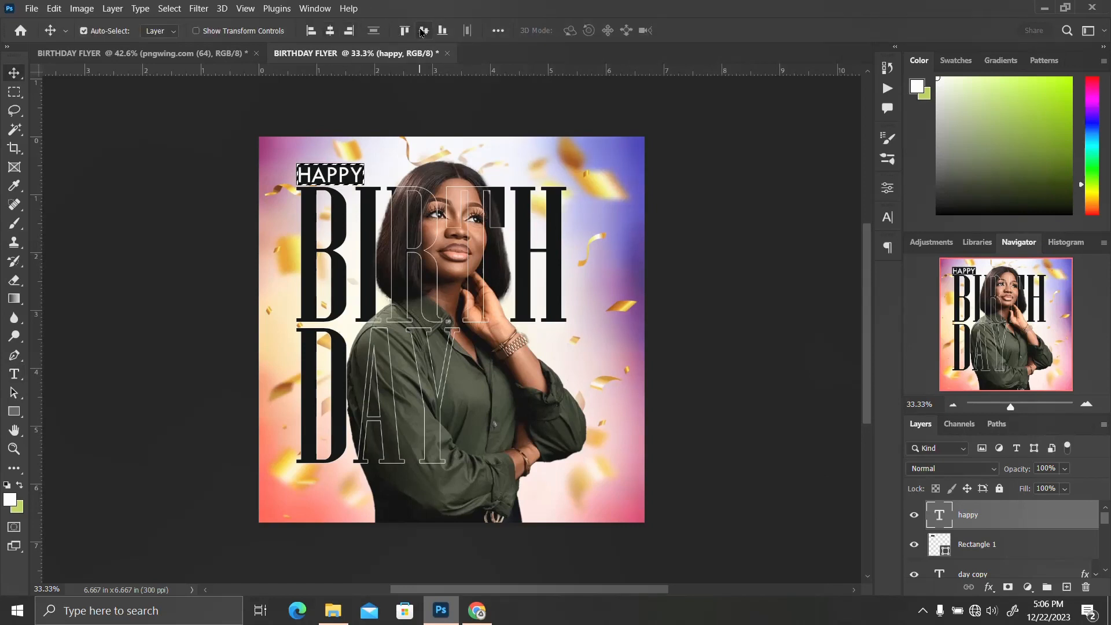
pyautogui.click(423, 31)
pyautogui.hotkey('ctrl', 'd')
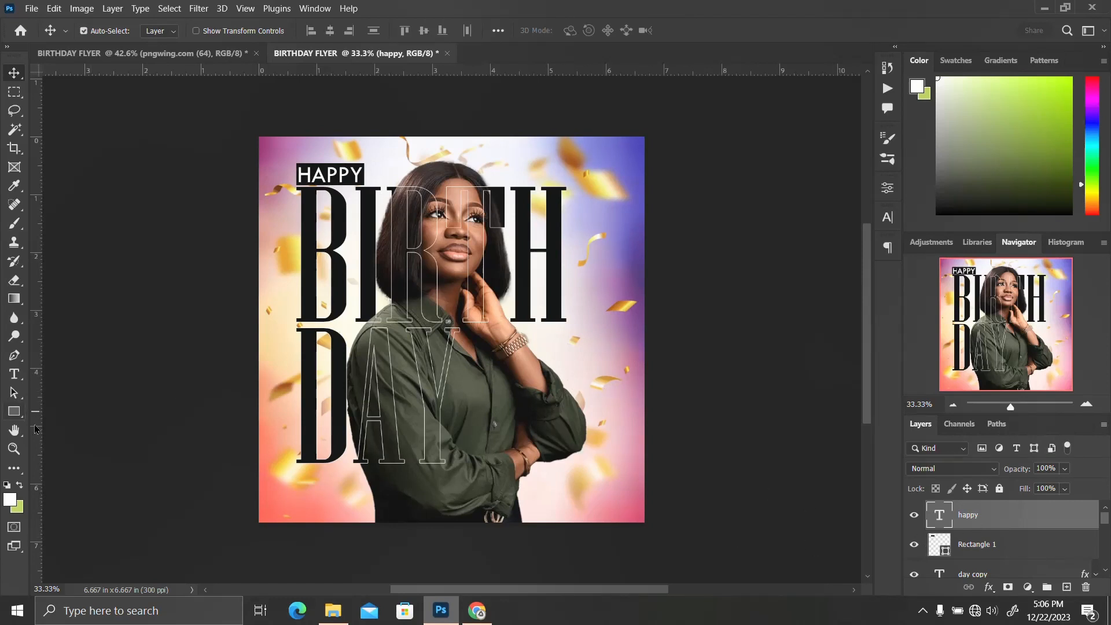
# Draw an orange rectangle about 590 by 172 px along the canvas's bottom-left edge
pyautogui.click(13, 414)
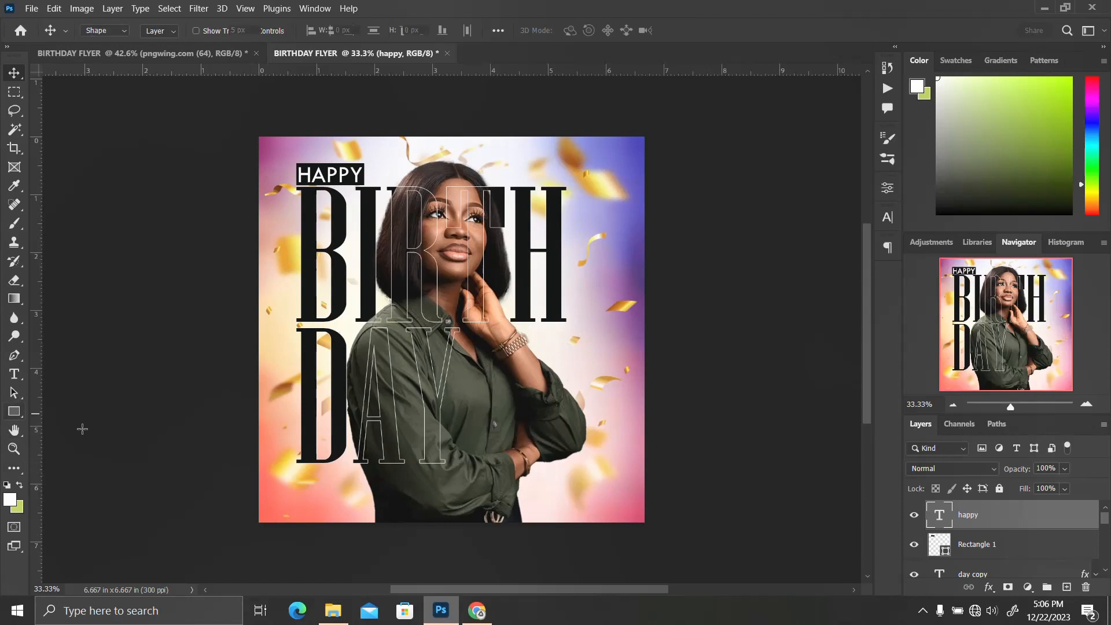
pyautogui.moveTo(293, 473); pyautogui.dragTo(409, 505)
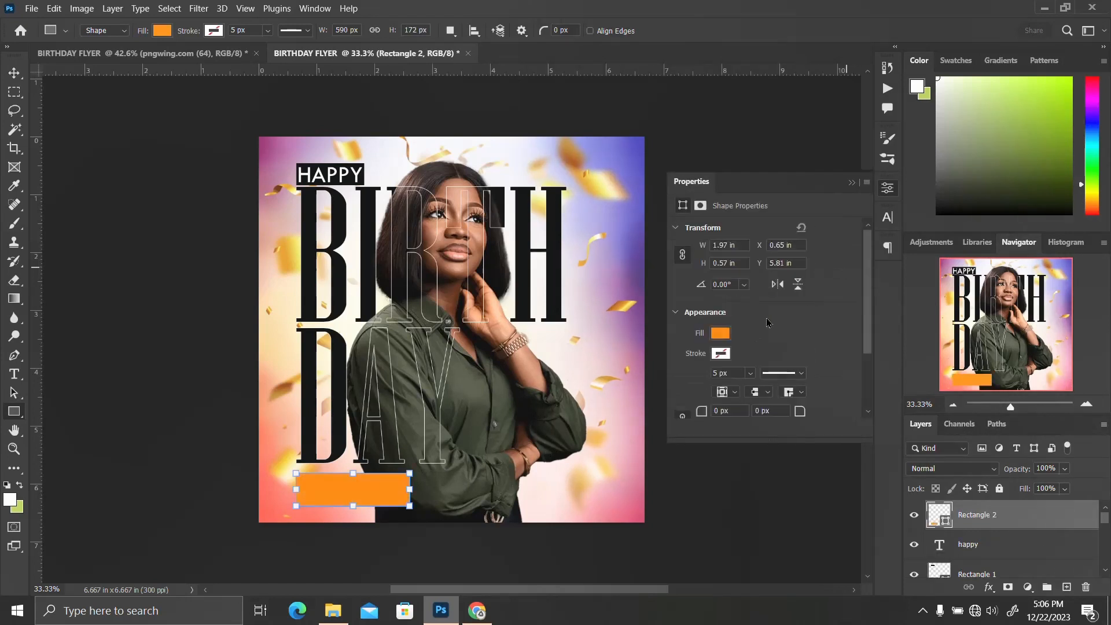
pyautogui.click(892, 195)
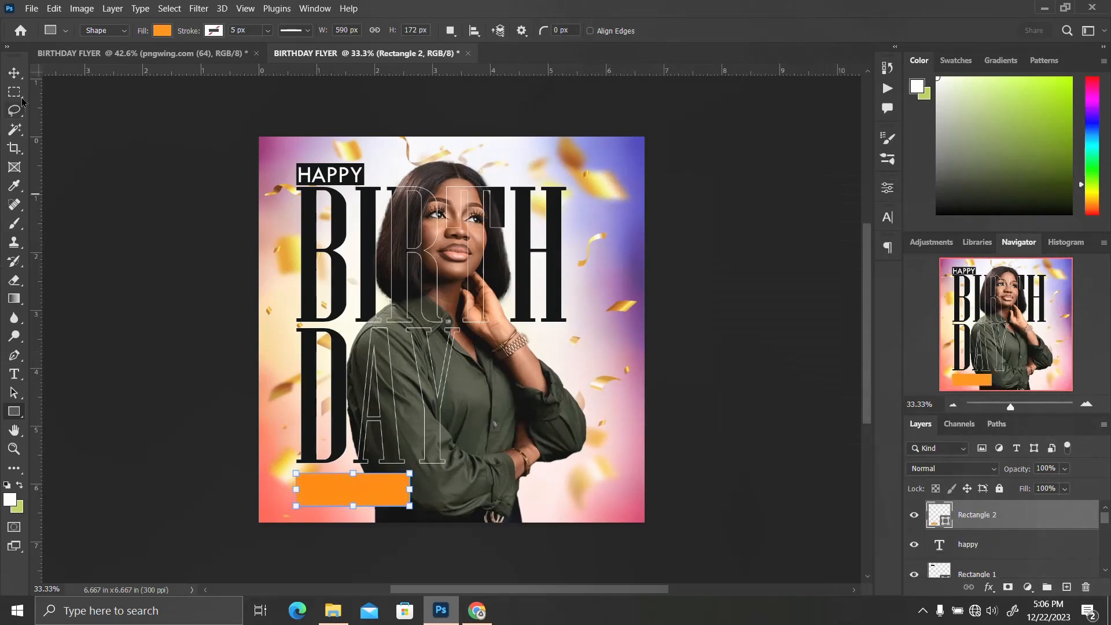
# Duplicate the orange rectangle and nudge the copy right so it sits beside the original
pyautogui.click(20, 75)
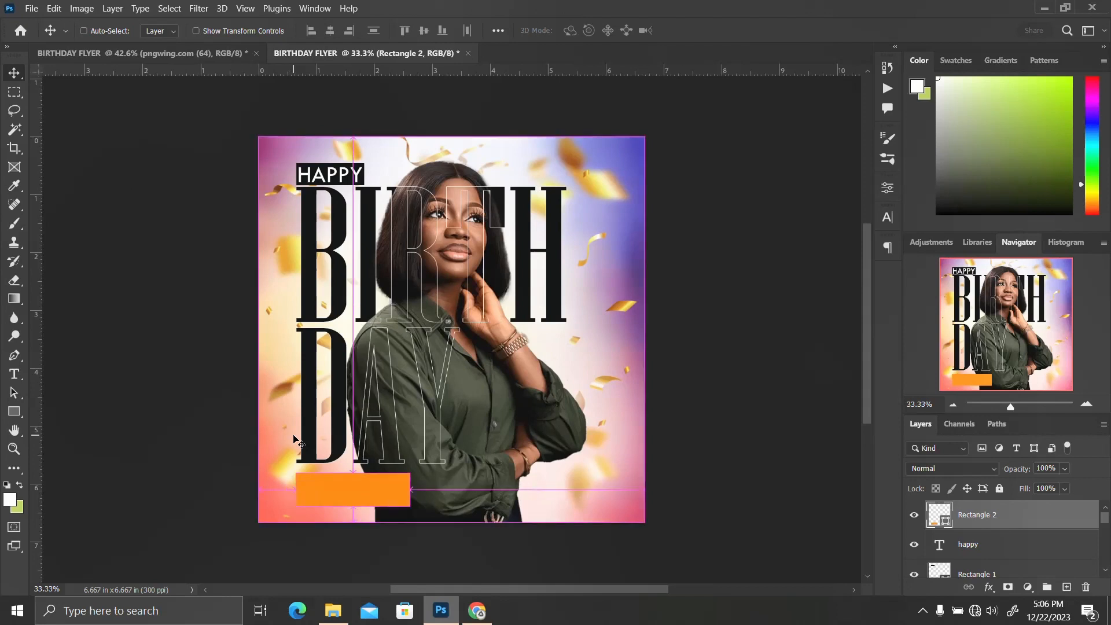
pyautogui.hotkey('ctrl', 'j')
pyautogui.hotkey('ctrl', 'Right')
pyautogui.hotkey('ctrl', 'Right')
pyautogui.hotkey('ctrl', 'Right')
pyautogui.hotkey('ctrl', 'Right')
pyautogui.hotkey('ctrl', 'Right')
pyautogui.hotkey('ctrl', 'Right')
pyautogui.hotkey('ctrl', 'Right')
pyautogui.hotkey('ctrl', 'Right')
pyautogui.hotkey('ctrl', 'Right')
pyautogui.hotkey('ctrl', 'Right')
pyautogui.hotkey('ctrl', 'Right')
pyautogui.hotkey('ctrl', 'Right')
pyautogui.hotkey('ctrl', 'Right')
pyautogui.hotkey('ctrl', 'Right')
pyautogui.hotkey('ctrl', 'Right')
pyautogui.press('Right')
pyautogui.press('Right')
pyautogui.press('Right')
pyautogui.press('Right')
pyautogui.press('Right')
pyautogui.press('Right')
pyautogui.press('Right')
pyautogui.press('Right')
pyautogui.press('Right')
pyautogui.press('Right')
pyautogui.press('Right')
pyautogui.press('Right')
pyautogui.press('Right')
pyautogui.press('Right')
pyautogui.press('Right')
pyautogui.press('Right')
pyautogui.press('Right')
pyautogui.press('Right')
pyautogui.press('Right')
pyautogui.press('Right')
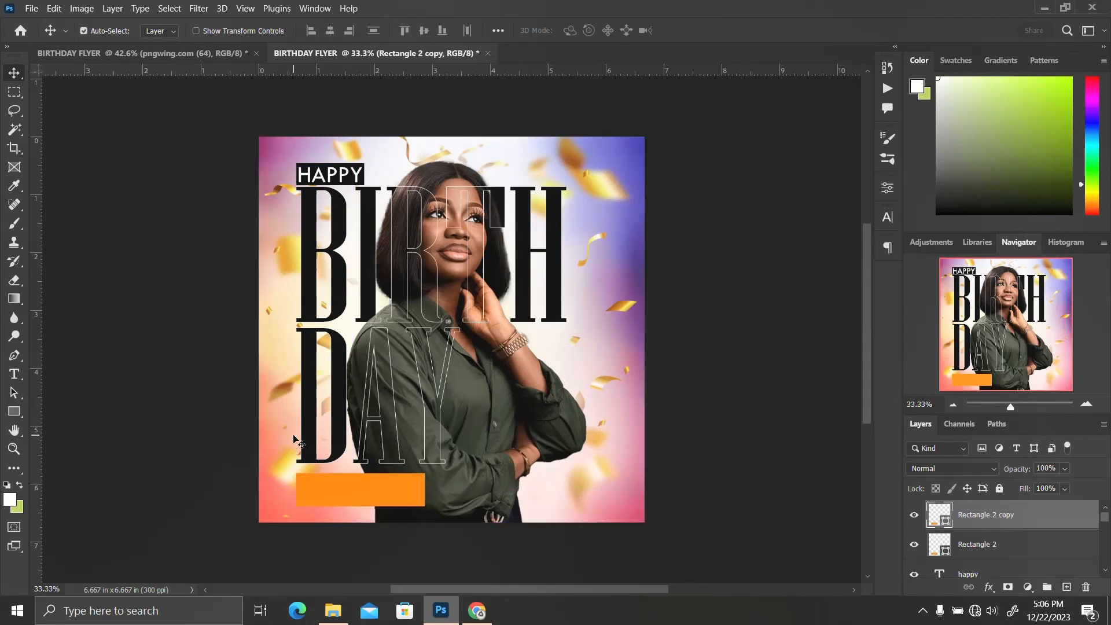
pyautogui.press('Right')
pyautogui.press('Right')
pyautogui.press('Right')
pyautogui.press('Right')
pyautogui.press('Right')
pyautogui.press('Right')
pyautogui.press('Right')
pyautogui.press('Right')
pyautogui.press('Right')
pyautogui.press('Right')
pyautogui.press('Right')
pyautogui.press('Right')
pyautogui.press('Right')
pyautogui.press('Right')
pyautogui.press('Right')
pyautogui.press('Right')
pyautogui.press('Right')
pyautogui.press('Right')
pyautogui.press('Right')
pyautogui.press('Right')
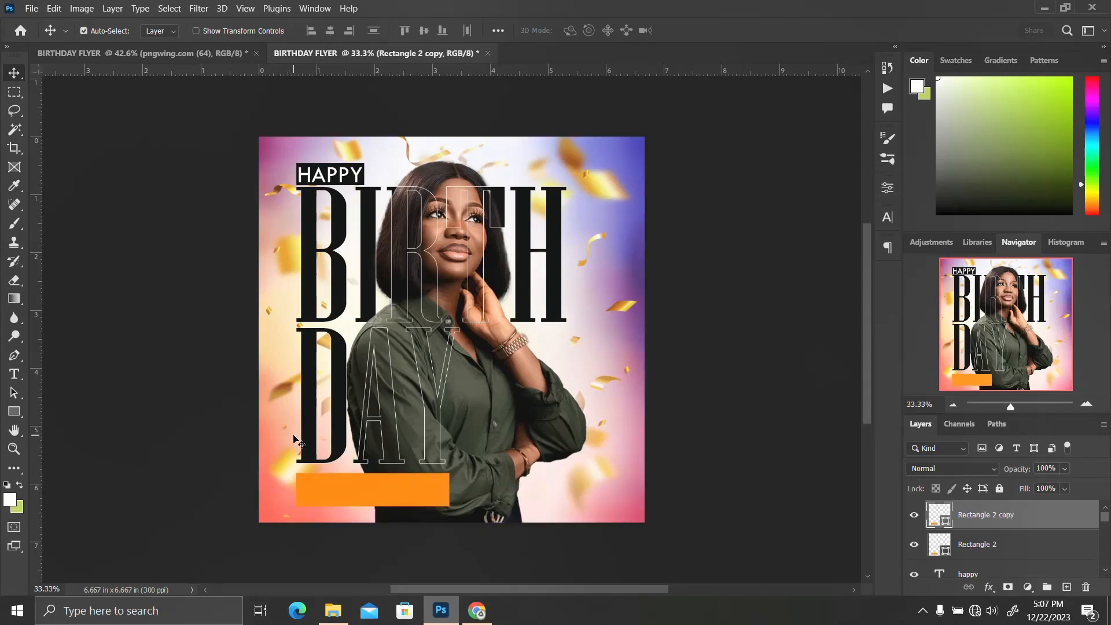
pyautogui.press('Right')
pyautogui.press('Right')
pyautogui.press('Right')
pyautogui.press('Right')
pyautogui.press('Right')
pyautogui.press('Right')
pyautogui.press('Right')
pyautogui.press('Right')
pyautogui.press('Right')
pyautogui.press('Right')
pyautogui.press('Right')
pyautogui.press('Right')
pyautogui.press('Right')
pyautogui.press('Right')
pyautogui.press('Right')
pyautogui.press('Right')
pyautogui.press('Right')
pyautogui.press('Right')
pyautogui.press('Right')
pyautogui.press('Right')
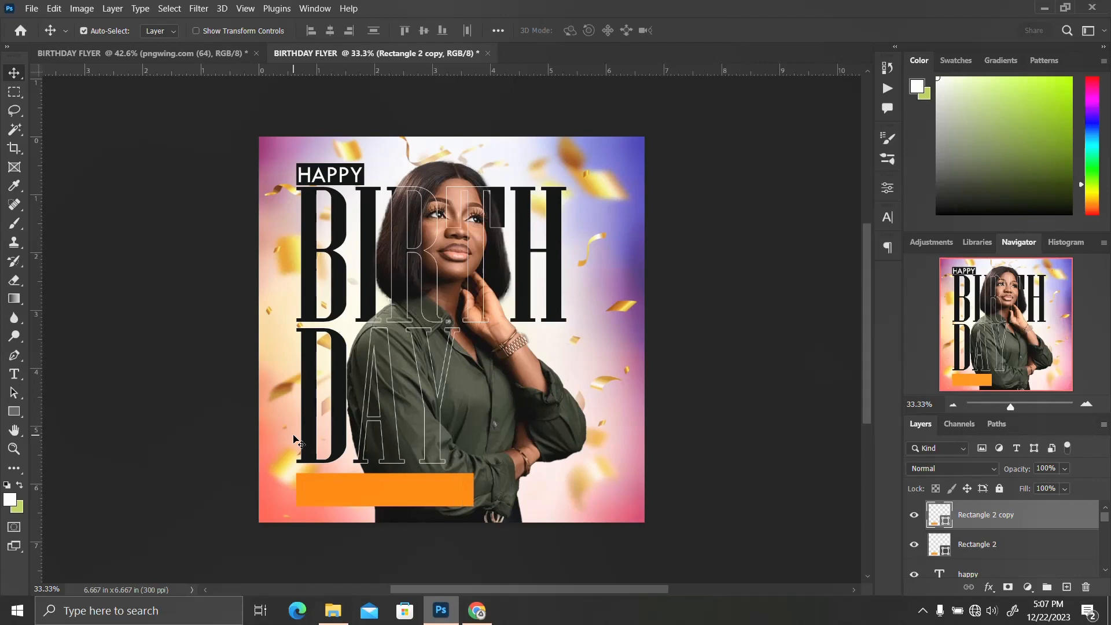
pyautogui.press('Right')
pyautogui.press('Right')
pyautogui.press('Right')
pyautogui.press('Right')
pyautogui.press('Right')
pyautogui.press('Right')
pyautogui.press('Right')
pyautogui.press('Right')
pyautogui.press('Right')
pyautogui.press('Right')
pyautogui.press('Right')
pyautogui.press('Right')
pyautogui.press('Right')
pyautogui.press('Right')
pyautogui.press('Right')
pyautogui.press('Right')
pyautogui.press('Right')
pyautogui.press('Right')
pyautogui.press('Right')
pyautogui.press('Right')
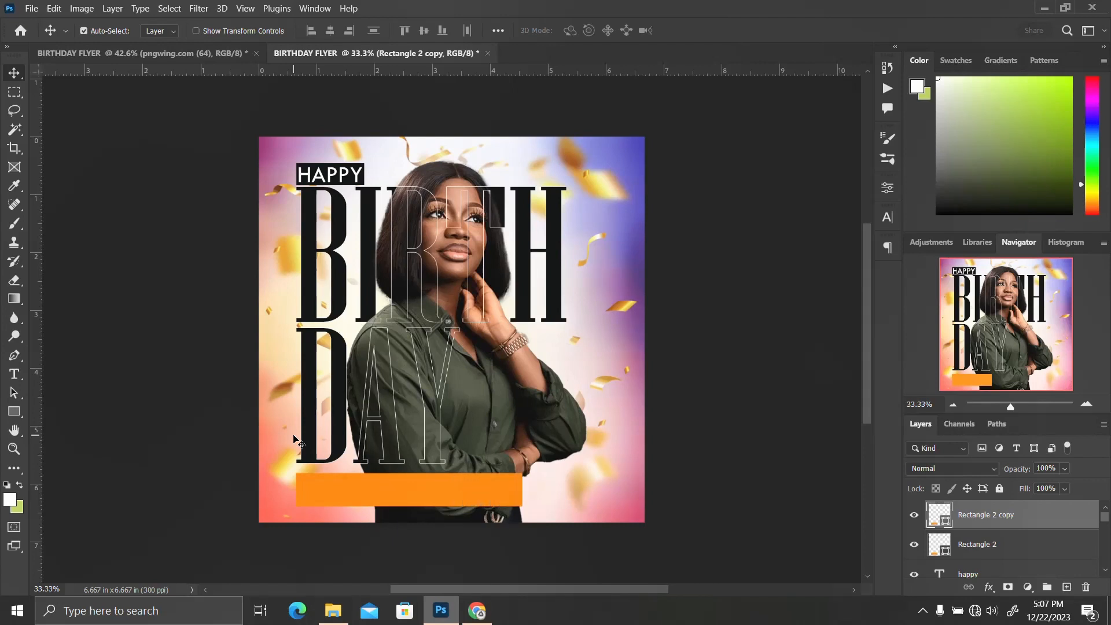
pyautogui.press('Right')
pyautogui.press('Right')
pyautogui.press('Right')
pyautogui.press('Right')
pyautogui.press('Right')
pyautogui.press('Right')
pyautogui.press('Right')
pyautogui.press('Right')
pyautogui.press('Right')
pyautogui.press('Right')
pyautogui.press('Right')
pyautogui.press('Left')
pyautogui.press('Left')
pyautogui.press('Left')
pyautogui.press('Left')
pyautogui.press('Left')
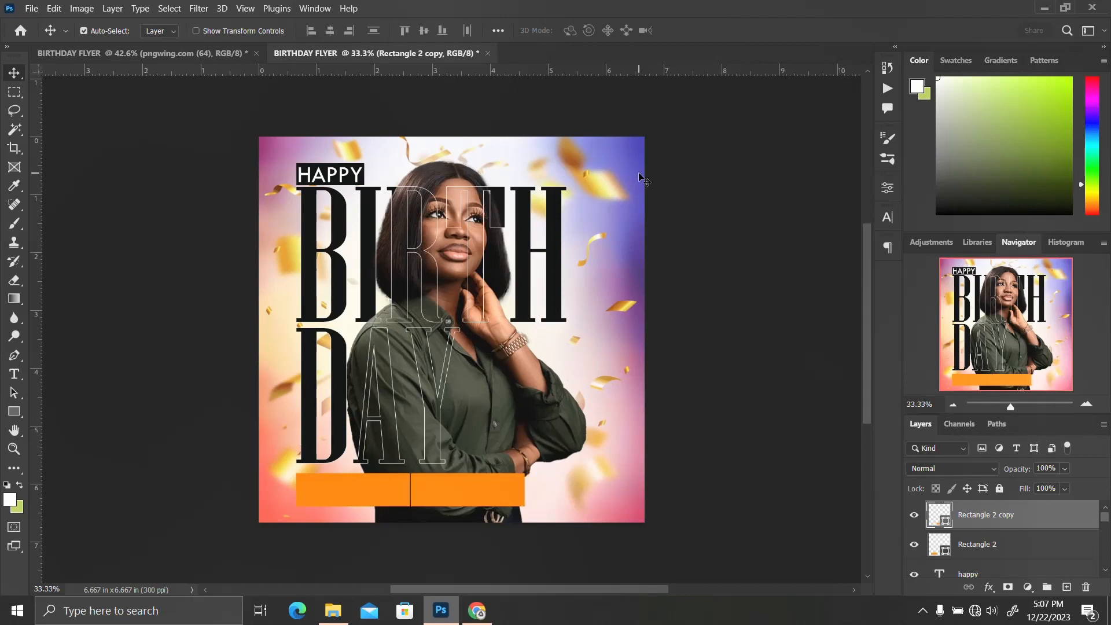
# Change the copied rectangle's fill to a coral colour from the recent colours
pyautogui.click(887, 188)
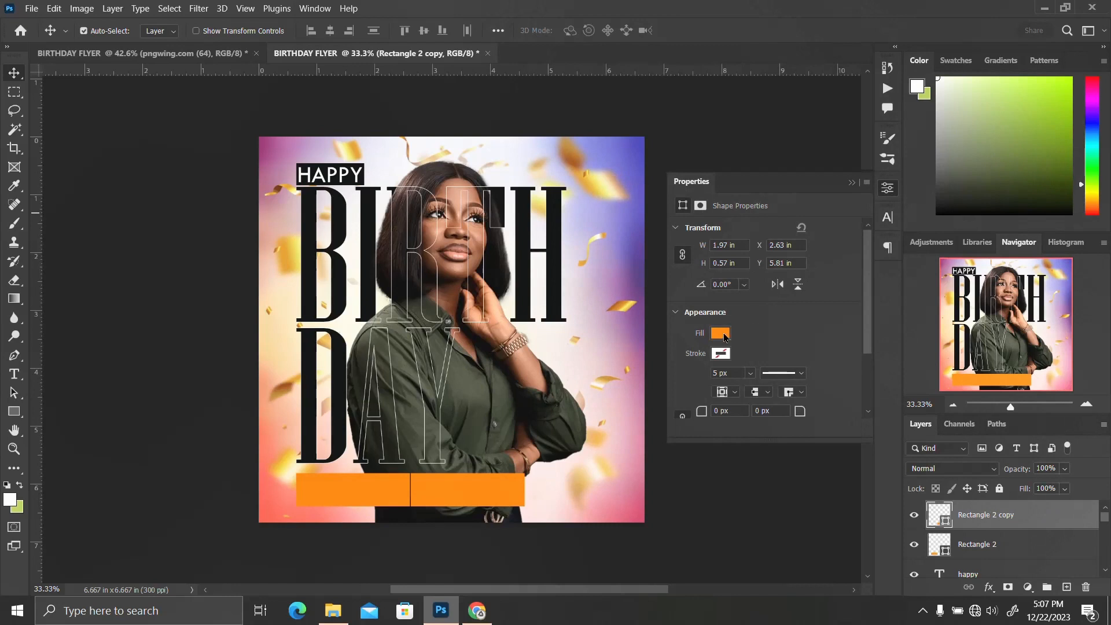
pyautogui.click(721, 334)
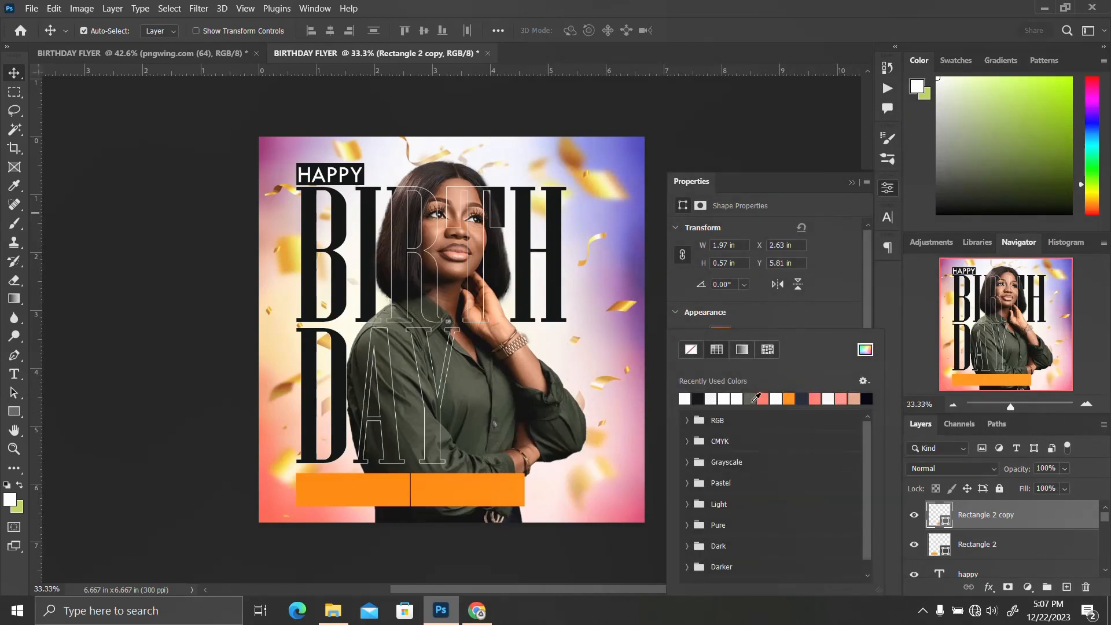
pyautogui.click(765, 399)
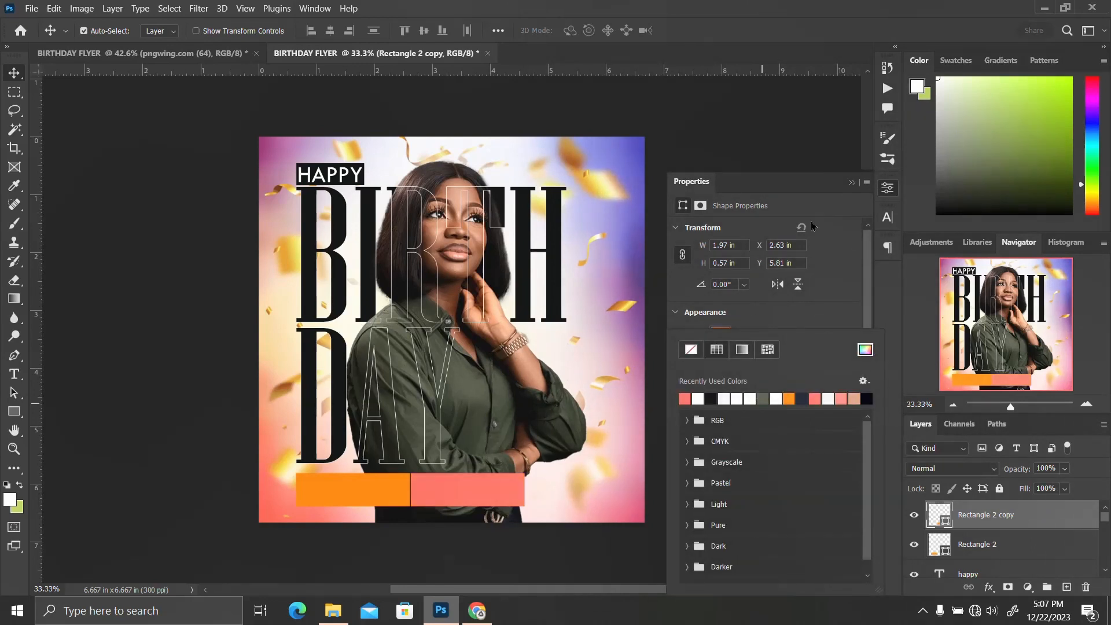
pyautogui.click(889, 189)
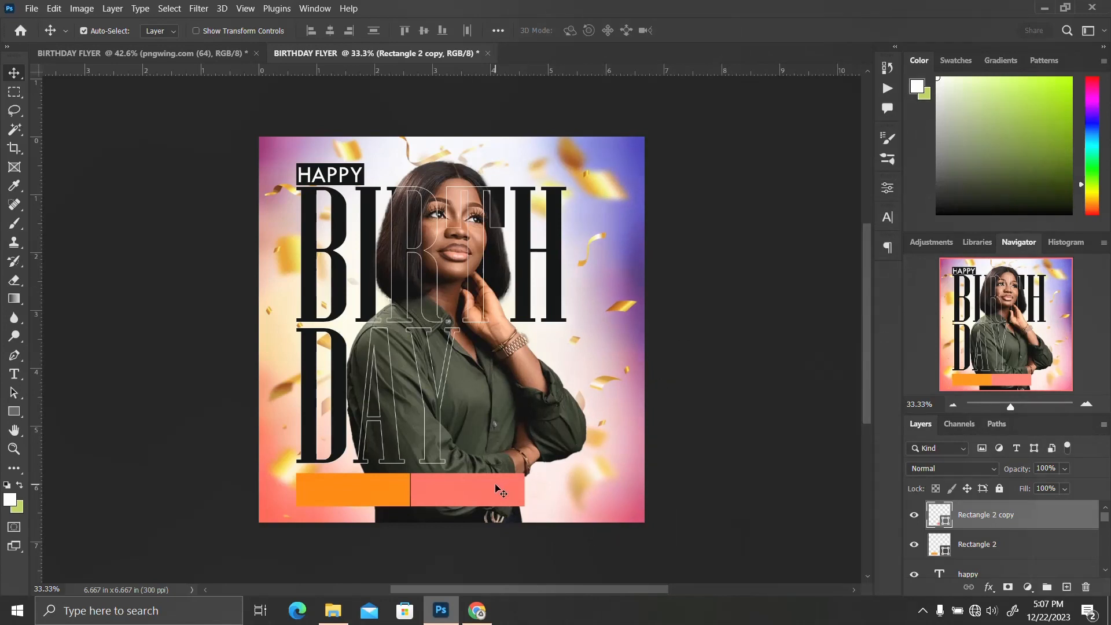
# Duplicate the coral rectangle and shift the new copy right to the canvas's right edge
pyautogui.hotkey('ctrl', 'j')
pyautogui.hotkey('shift', 'Right')
pyautogui.hotkey('shift', 'Right')
pyautogui.hotkey('shift', 'Right')
pyautogui.hotkey('shift', 'Right')
pyautogui.hotkey('shift', 'Right')
pyautogui.hotkey('shift', 'Right')
pyautogui.hotkey('shift', 'Right')
pyautogui.hotkey('shift', 'Right')
pyautogui.hotkey('shift', 'Right')
pyautogui.hotkey('shift', 'Right')
pyautogui.hotkey('shift', 'Right')
pyautogui.hotkey('shift', 'Right')
pyautogui.hotkey('shift', 'Right')
pyautogui.hotkey('shift', 'Right')
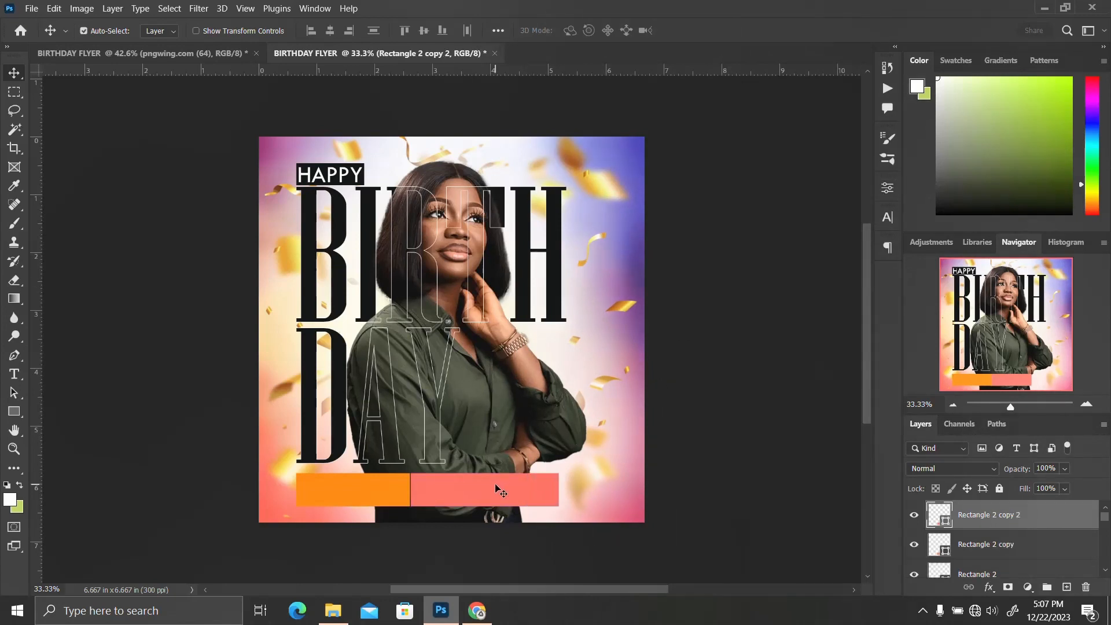
pyautogui.hotkey('shift', 'Right')
pyautogui.hotkey('shift', 'Right')
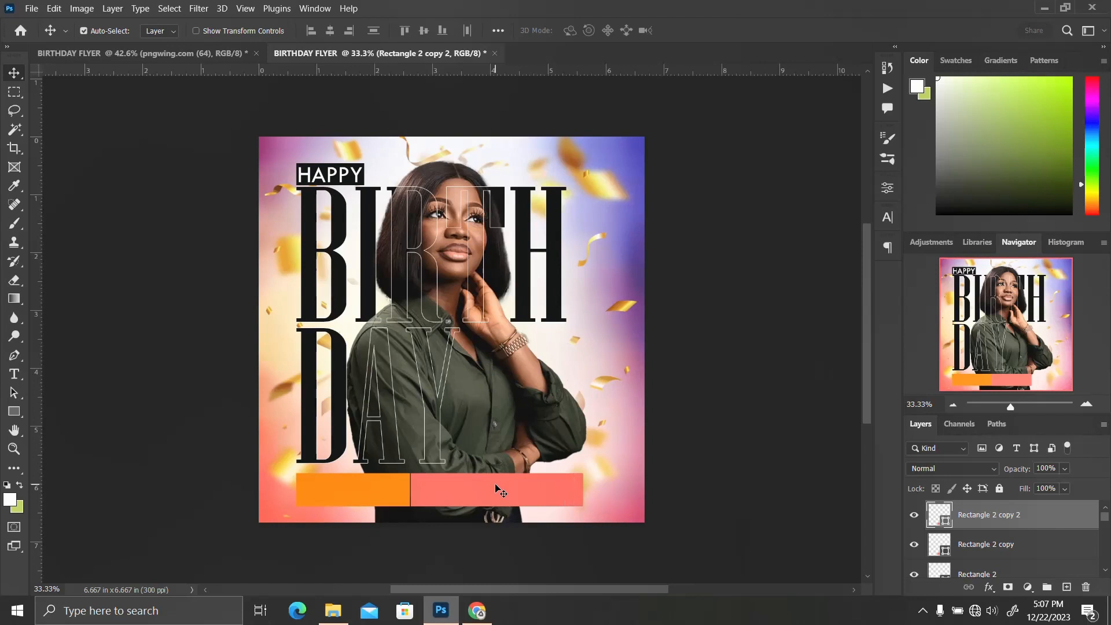
pyautogui.hotkey('shift', 'Right')
pyautogui.hotkey('shift', 'Right')
pyautogui.hotkey('shift', 'Right')
pyautogui.hotkey('shift', 'Right')
pyautogui.hotkey('shift', 'Right')
pyautogui.hotkey('shift', 'Right')
pyautogui.hotkey('shift', 'Right')
pyautogui.hotkey('shift', 'Right')
pyautogui.hotkey('shift', 'Right')
pyautogui.hotkey('shift', 'Right')
pyautogui.hotkey('shift', 'Right')
pyautogui.hotkey('shift', 'Right')
pyautogui.hotkey('shift', 'Right')
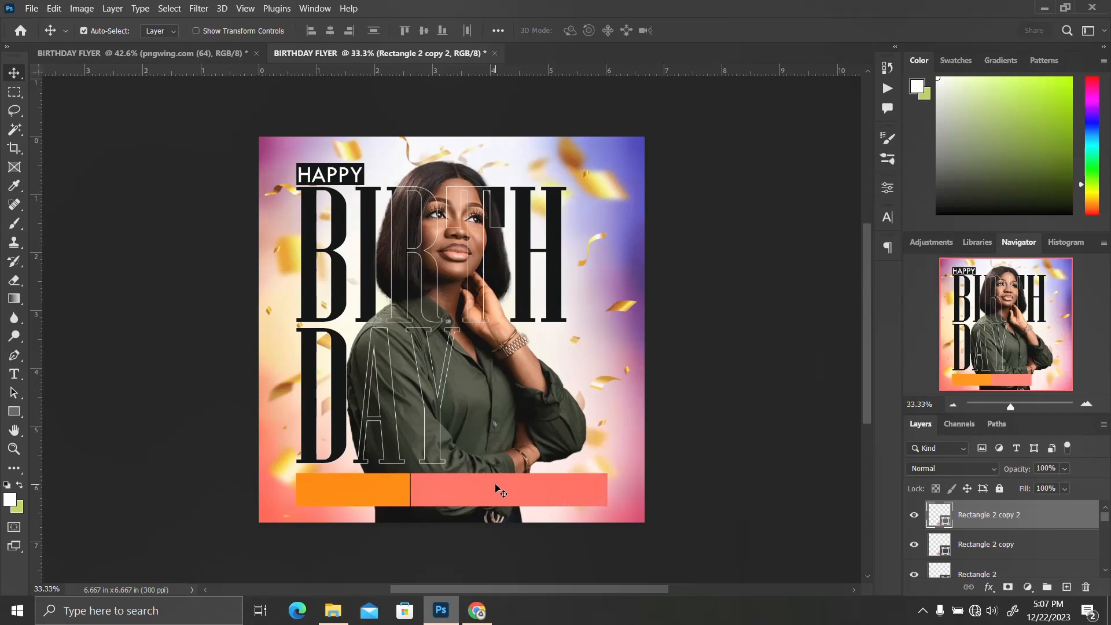
pyautogui.hotkey('shift', 'Right')
pyautogui.hotkey('shift', 'Right')
pyautogui.hotkey('shift', 'Right')
pyautogui.hotkey('shift', 'Right')
pyautogui.hotkey('shift', 'Right')
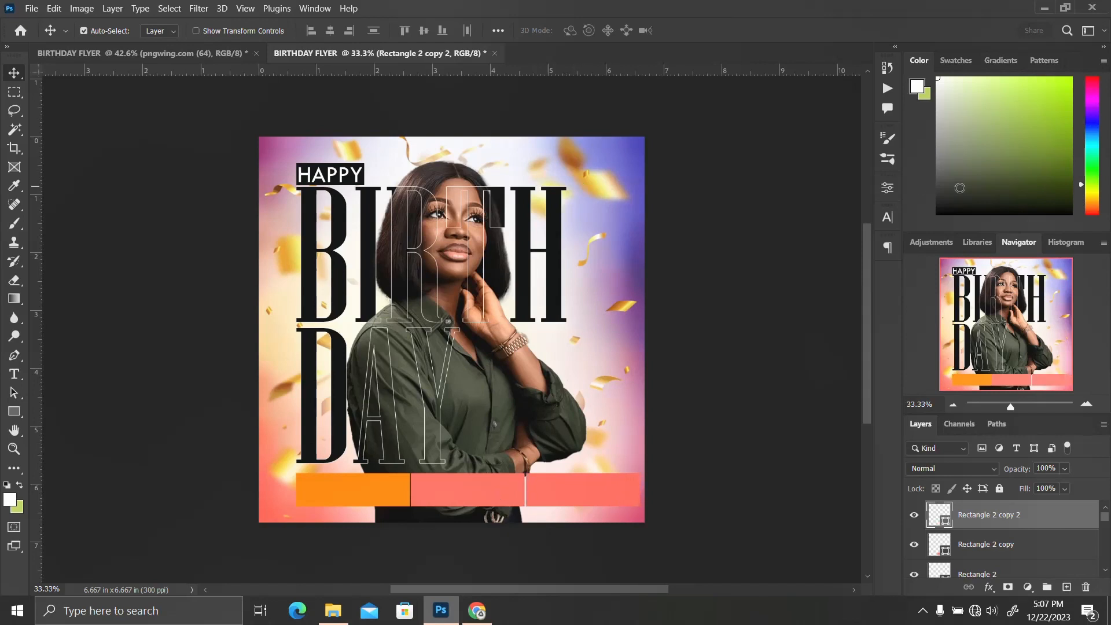
# Change the third rectangle's fill to a dark navy colour
pyautogui.click(888, 188)
pyautogui.click(722, 334)
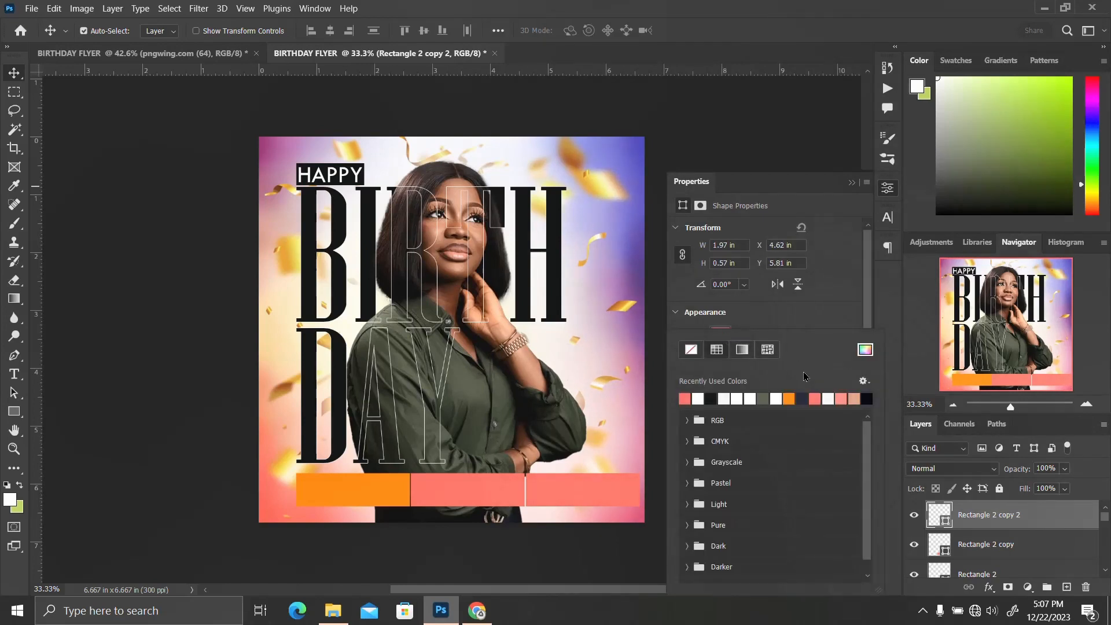
pyautogui.click(805, 398)
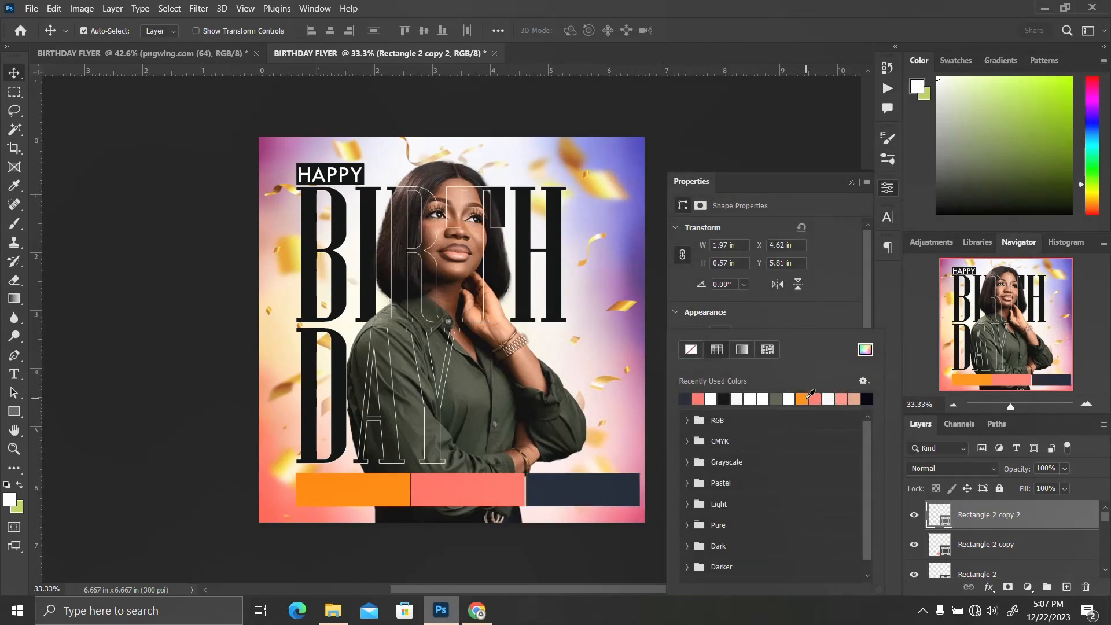
pyautogui.click(907, 230)
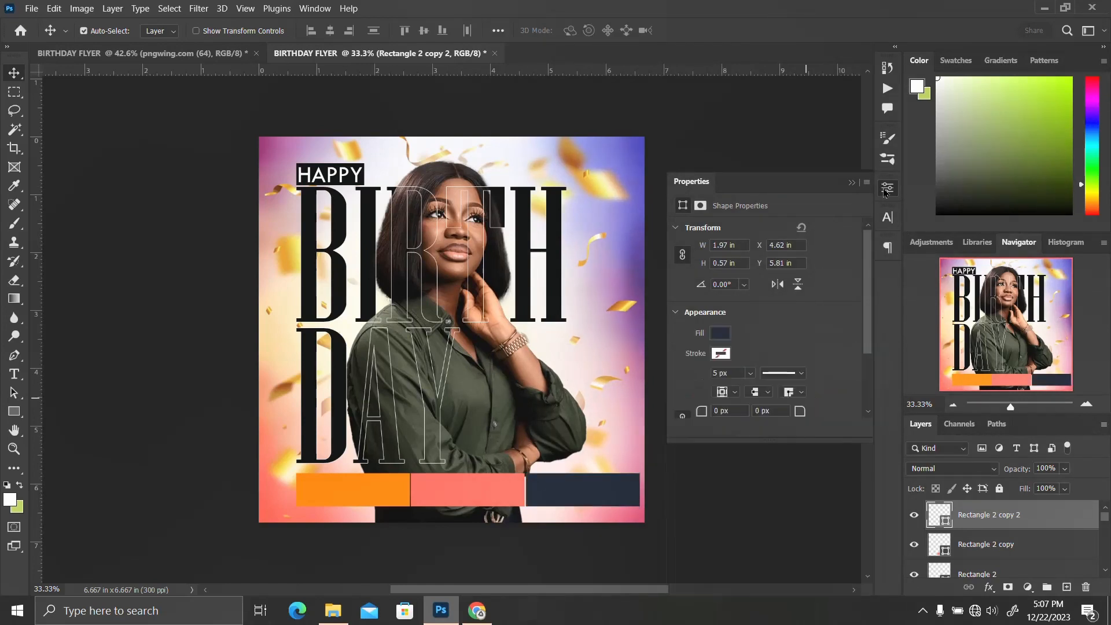
# Nudge the coral and navy rectangles left to close the gaps between the three bars
pyautogui.click(453, 496)
pyautogui.press('Left')
pyautogui.press('Left')
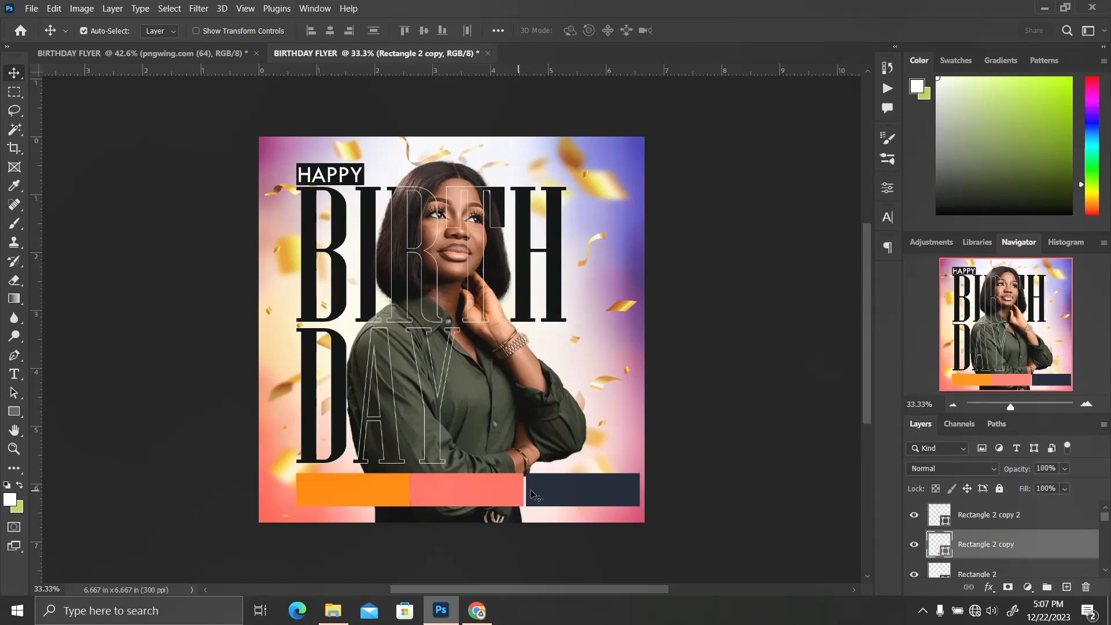
pyautogui.click(554, 495)
pyautogui.press('Left')
pyautogui.press('Left')
pyautogui.press('Left')
pyautogui.press('Left')
pyautogui.press('Left')
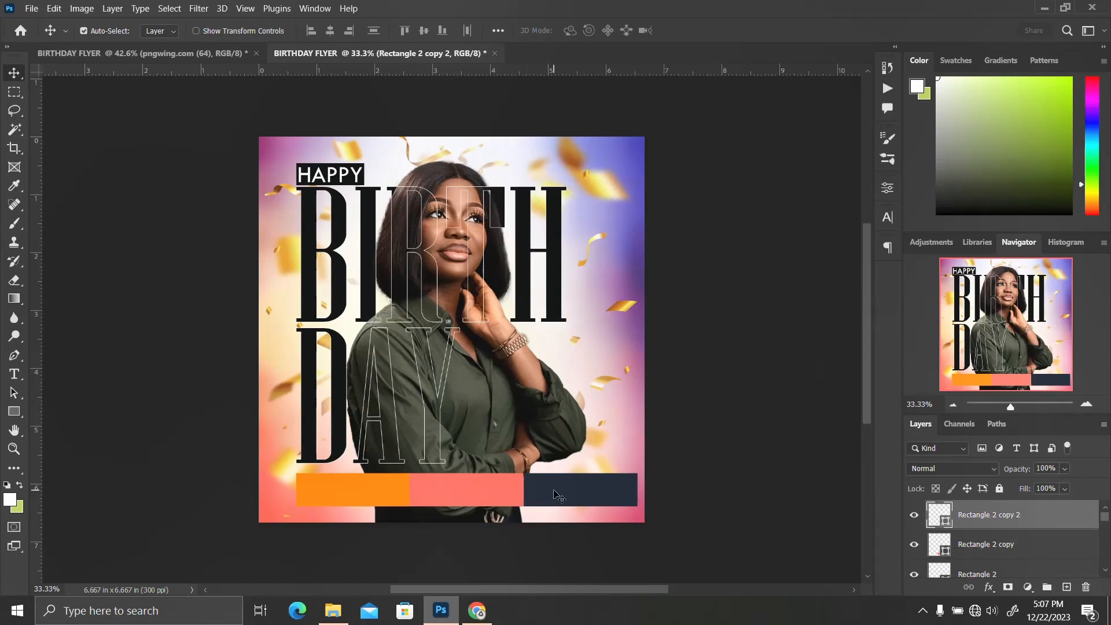
# Select the top layer and add a text layer reading 24th near the canvas's top-right
pyautogui.click(365, 492)
pyautogui.scroll(1, 970, 530)
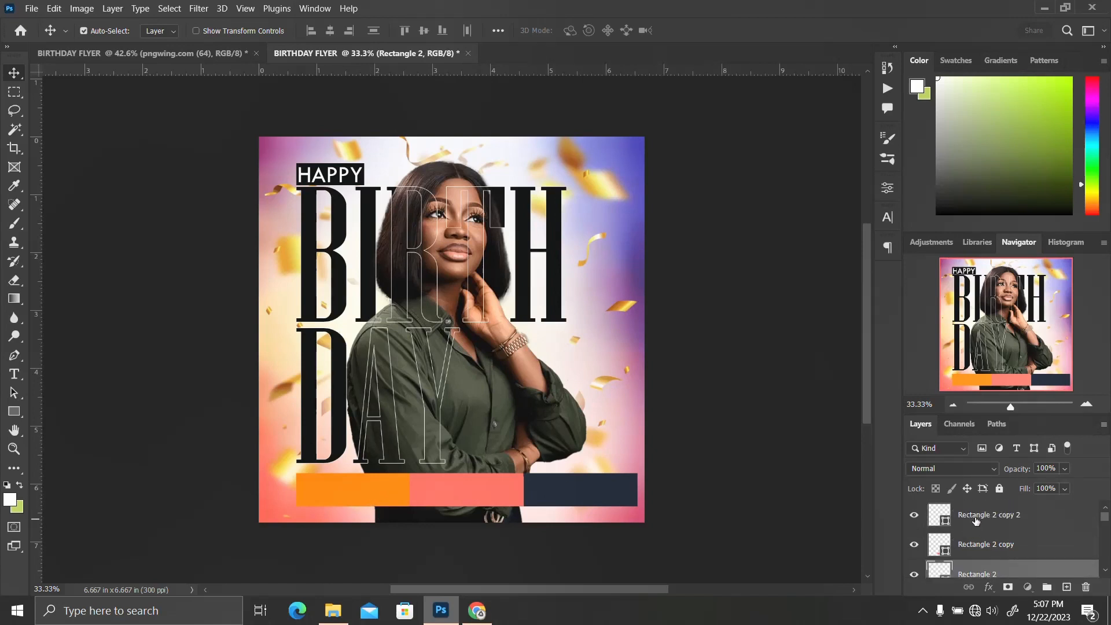
pyautogui.click(976, 518)
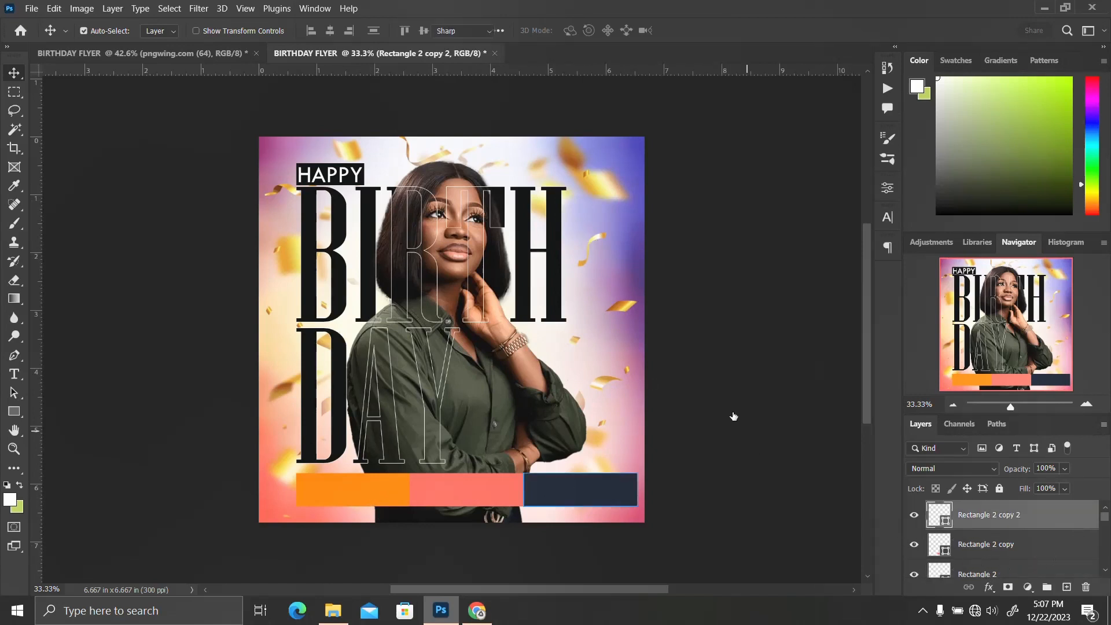
pyautogui.press('t')
pyautogui.click(571, 159)
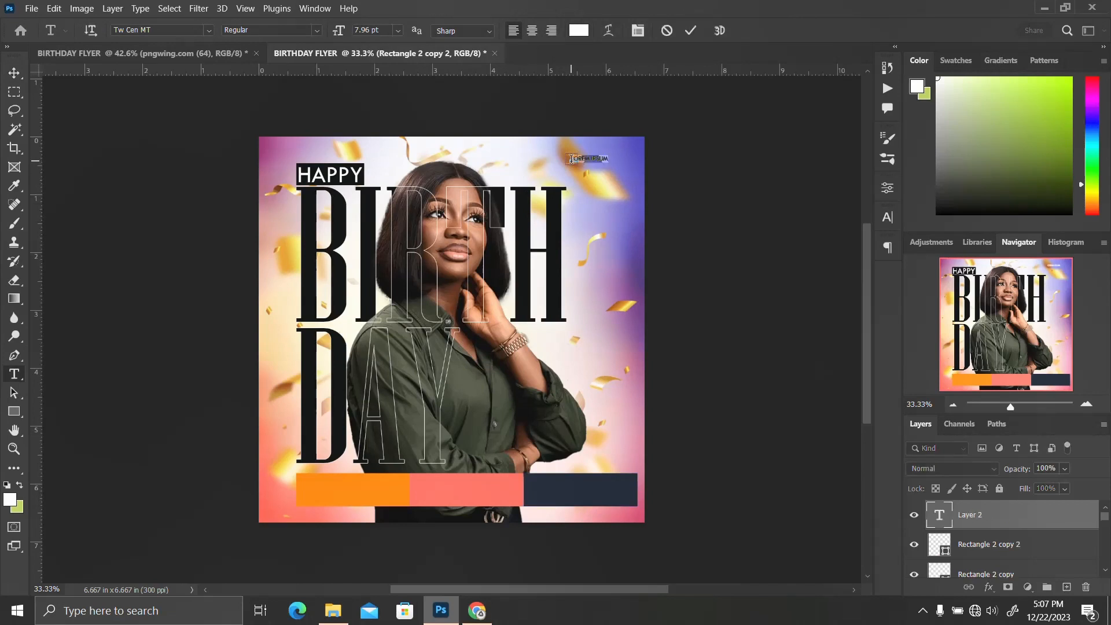
pyautogui.press('BackSpace')
pyautogui.hotkey('ctrl', 'Return')
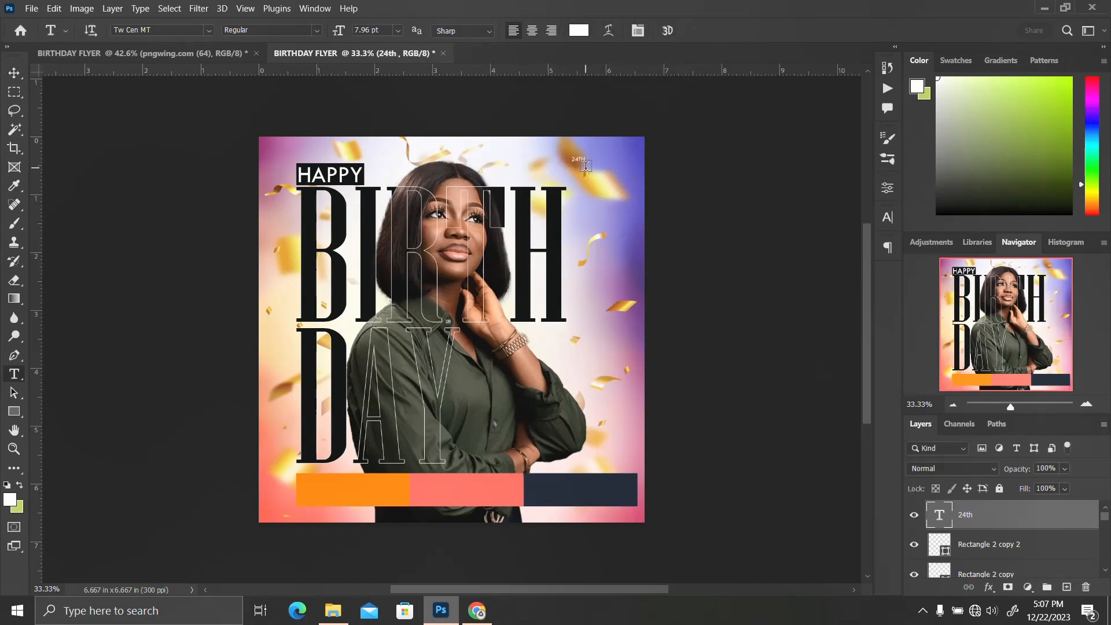
# Scale up the 24th text and move it onto the orange bar at the bottom left
pyautogui.hotkey('ctrl', 't')
pyautogui.moveTo(590, 164); pyautogui.dragTo(360, 491)
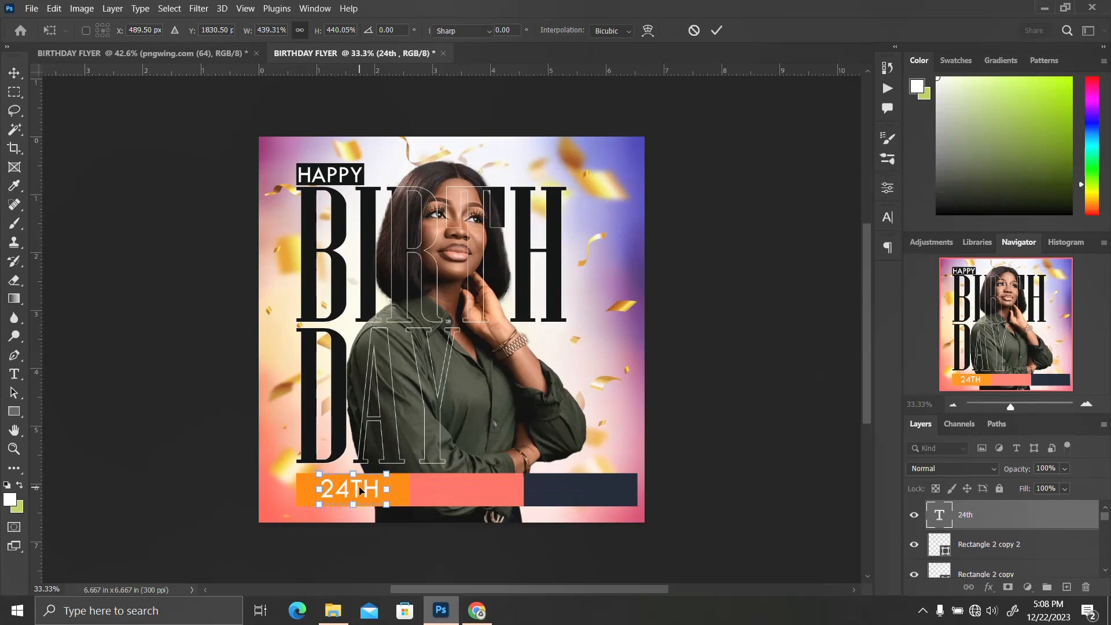
pyautogui.press('Return')
# Change the 24th text colour to the dark colour sampled from the BIRTHDAY lettering
pyautogui.click(887, 218)
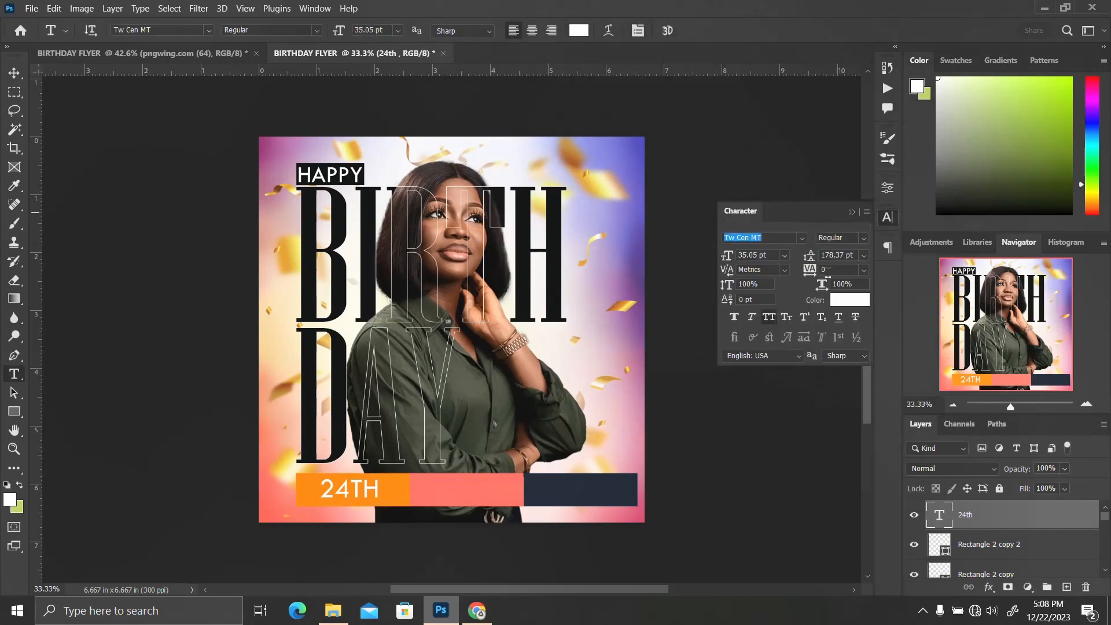
pyautogui.click(839, 300)
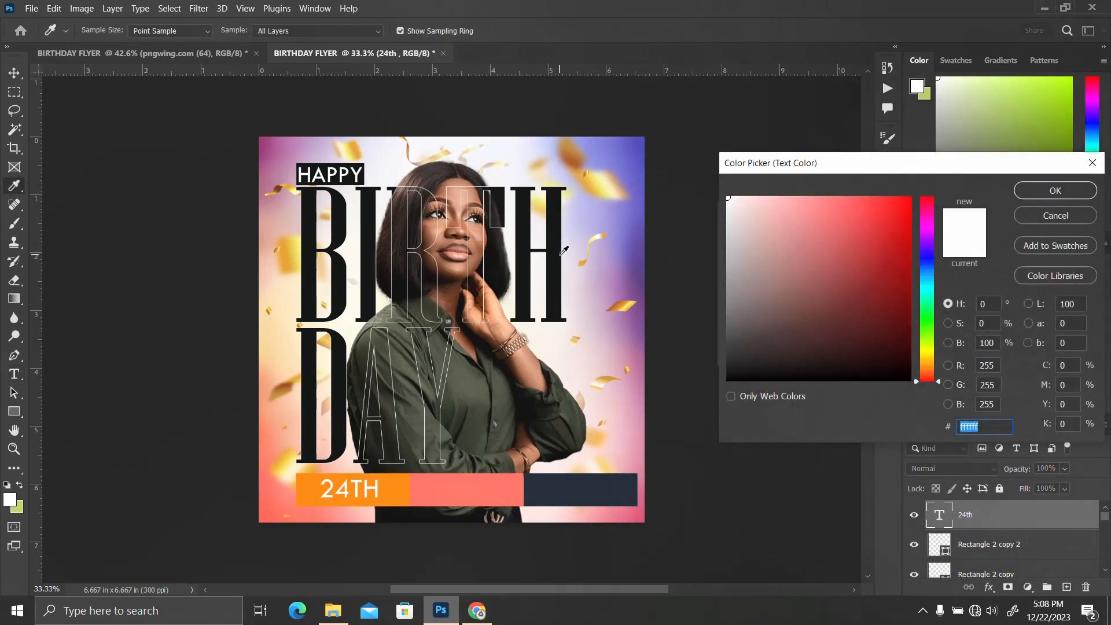
pyautogui.click(561, 253)
pyautogui.click(1035, 189)
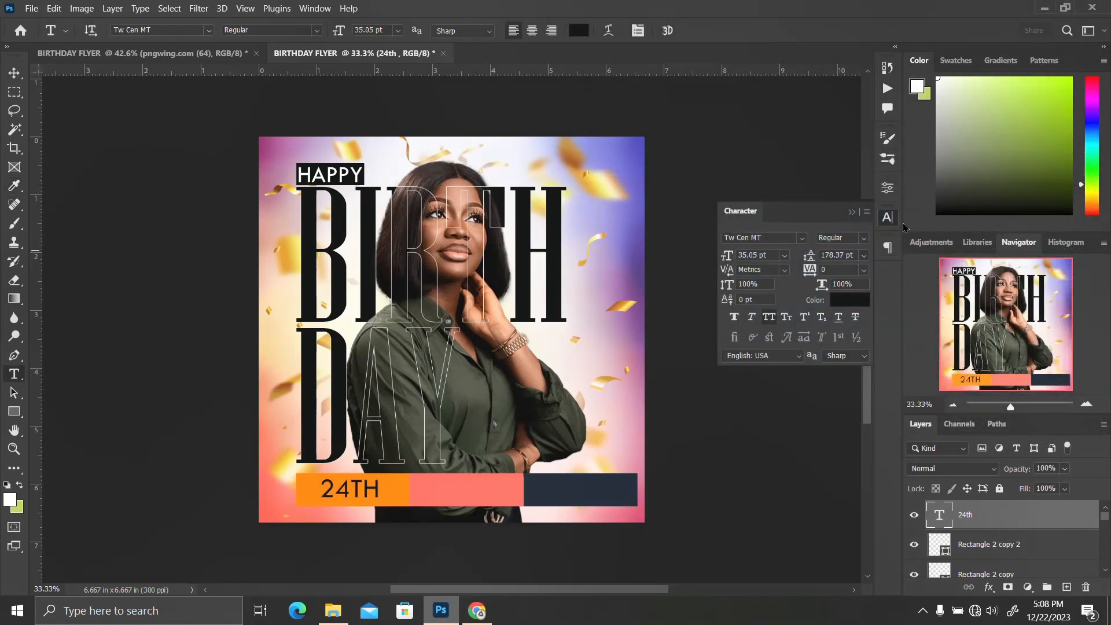
pyautogui.click(886, 216)
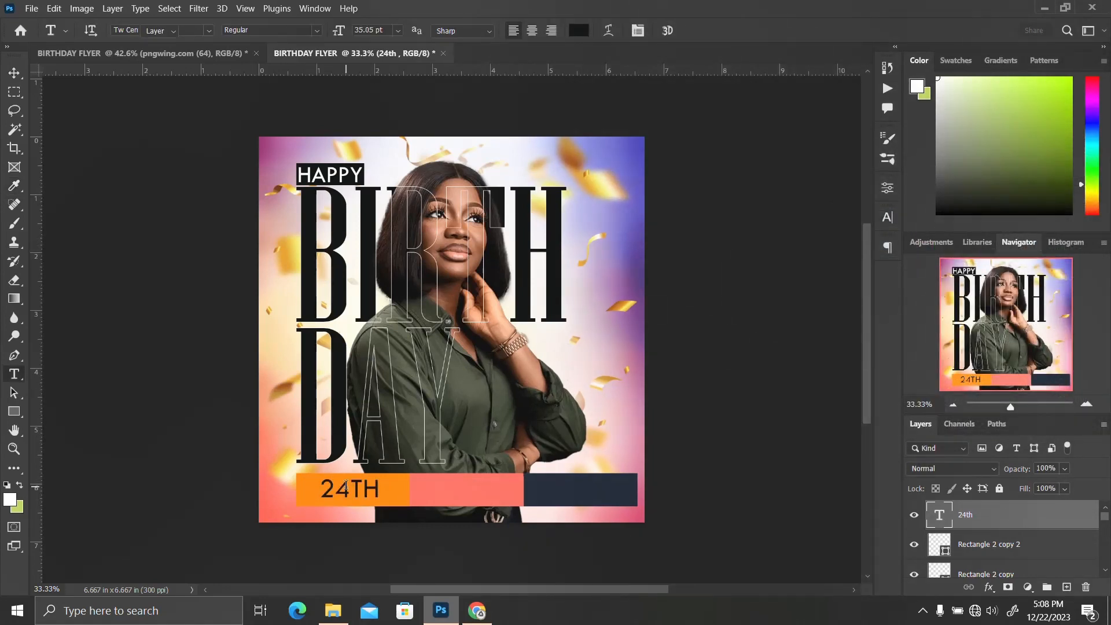
# Duplicate the 24th text onto the coral bar and retype the copy as december
pyautogui.press('v')
pyautogui.moveTo(349, 491); pyautogui.dragTo(493, 491)
pyautogui.press('t')
pyautogui.press('BackSpace')
pyautogui.press('BackSpace')
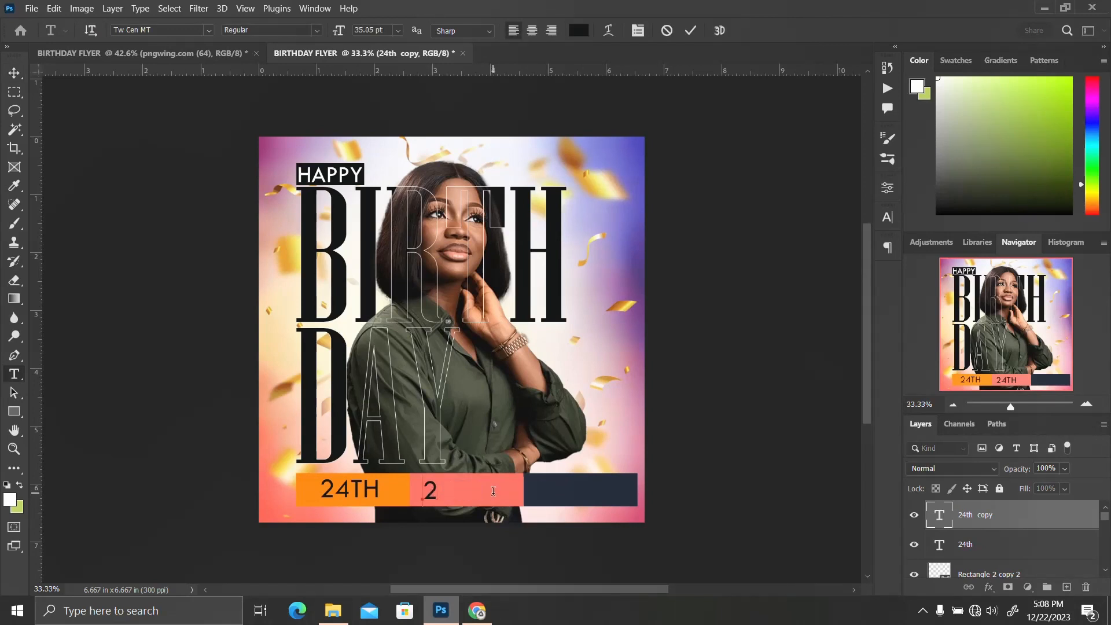
pyautogui.press('Delete')
pyautogui.write('december')
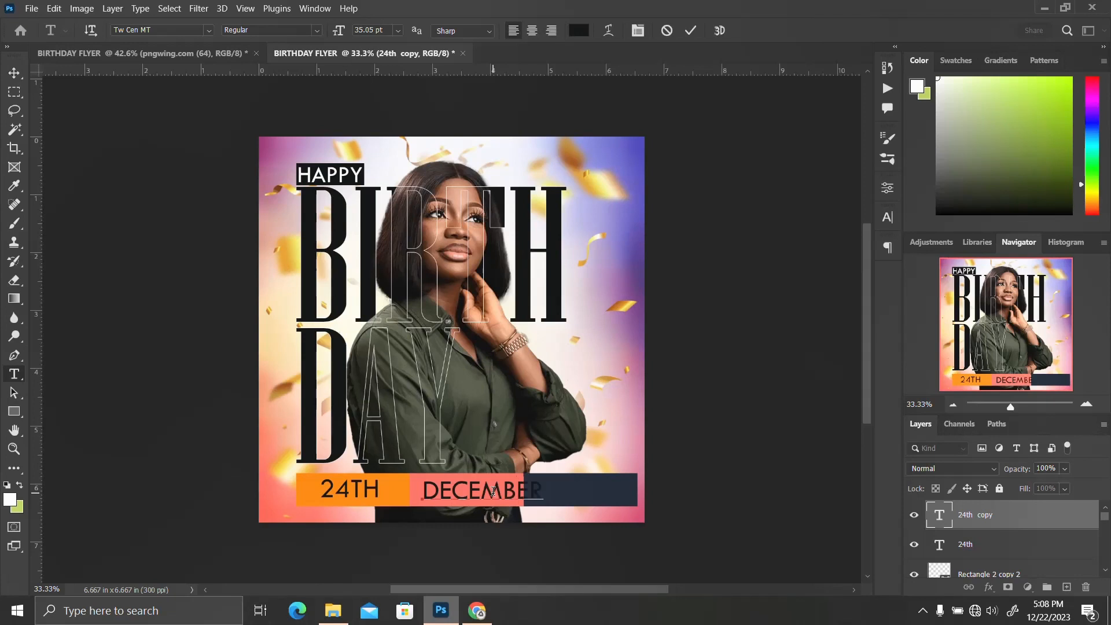
pyautogui.hotkey('ctrl', 'Return')
# Nudge the december text left within the coral bar
pyautogui.press('v')
pyautogui.hotkey('shift', 'Left')
pyautogui.hotkey('shift', 'Left')
pyautogui.hotkey('shift', 'Left')
pyautogui.hotkey('shift', 'Left')
pyautogui.hotkey('shift', 'Left')
pyautogui.hotkey('shift', 'Left')
pyautogui.hotkey('shift', 'Left')
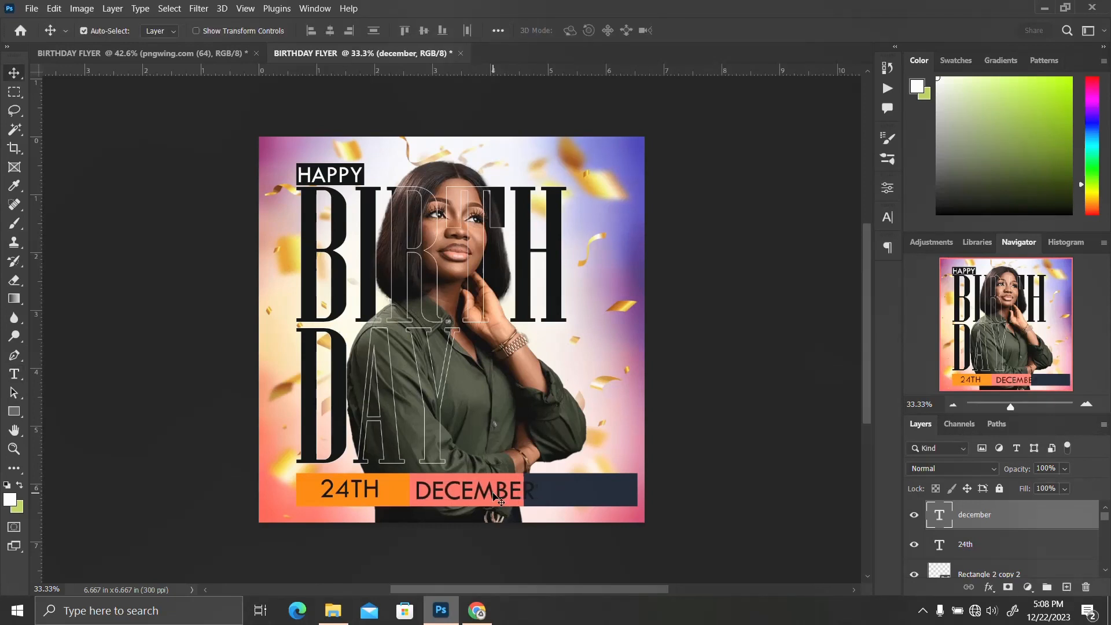
pyautogui.press('Left')
pyautogui.press('Left')
pyautogui.press('Left')
pyautogui.press('Left')
pyautogui.press('Left')
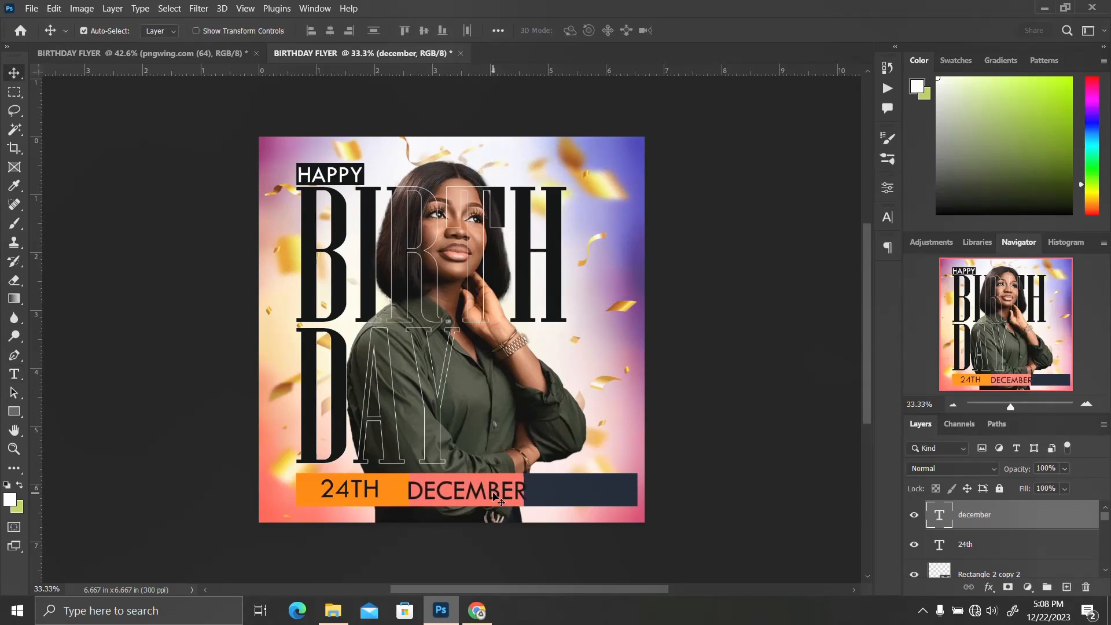
# Duplicate the december text and shift the copy right onto the navy bar
pyautogui.hotkey('ctrl', 'j')
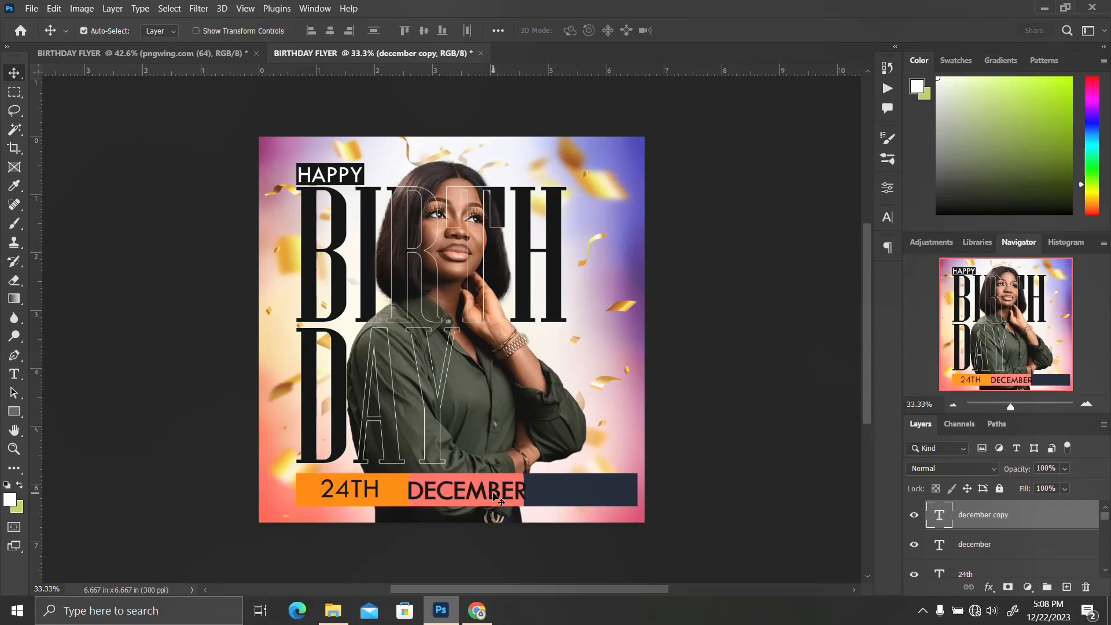
pyautogui.hotkey('shift', 'Right')
pyautogui.hotkey('shift', 'Right')
pyautogui.hotkey('shift', 'Right')
pyautogui.hotkey('shift', 'Right')
pyautogui.hotkey('shift', 'Right')
pyautogui.hotkey('shift', 'Right')
pyautogui.hotkey('shift', 'Right')
pyautogui.hotkey('shift', 'Right')
pyautogui.hotkey('shift', 'Right')
pyautogui.hotkey('shift', 'Right')
pyautogui.hotkey('shift', 'Right')
pyautogui.hotkey('shift', 'Right')
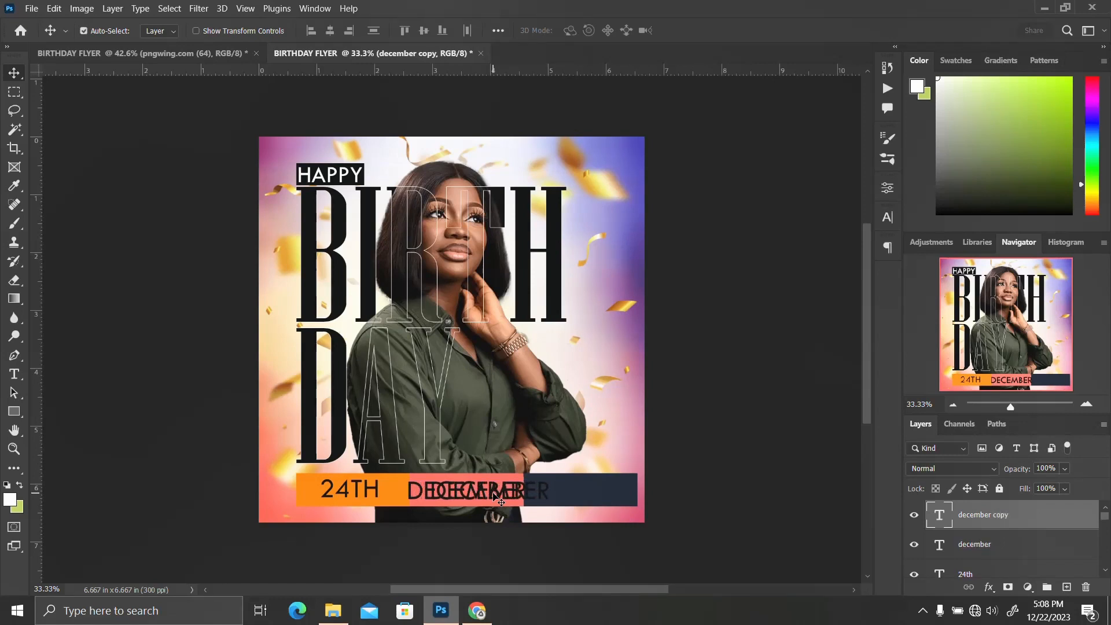
pyautogui.hotkey('shift', 'Right')
pyautogui.hotkey('shift', 'Right')
pyautogui.hotkey('shift', 'Right')
pyautogui.hotkey('shift', 'Right')
pyautogui.hotkey('shift', 'Right')
pyautogui.hotkey('shift', 'Right')
pyautogui.hotkey('shift', 'Right')
pyautogui.hotkey('shift', 'Right')
pyautogui.hotkey('shift', 'Right')
pyautogui.hotkey('shift', 'Right')
pyautogui.hotkey('shift', 'Right')
pyautogui.hotkey('shift', 'Right')
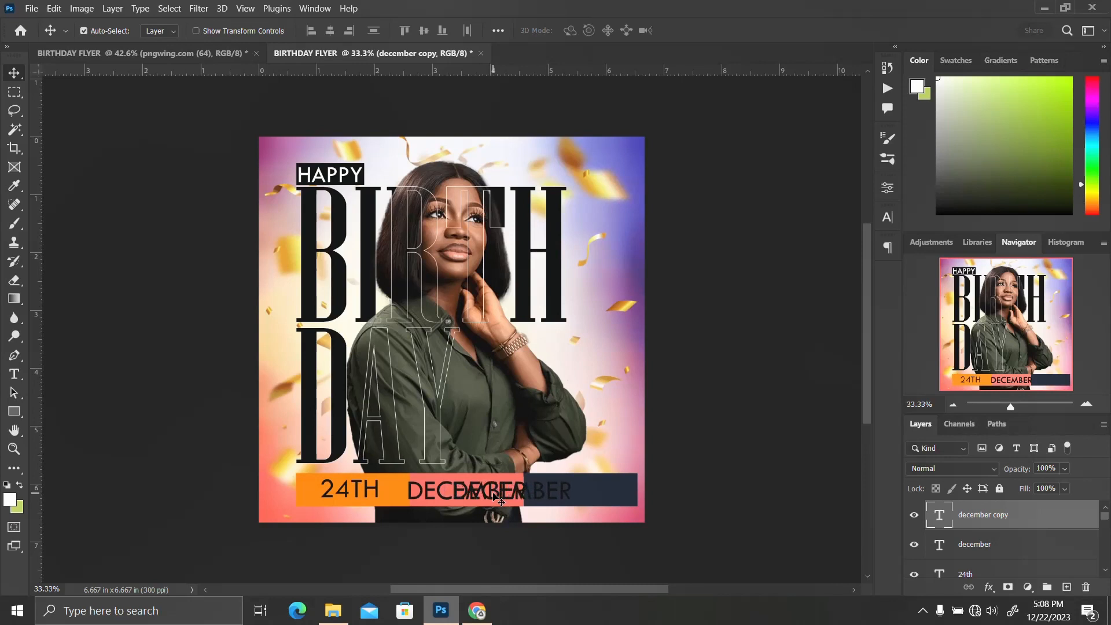
pyautogui.hotkey('shift', 'Right')
pyautogui.hotkey('shift', 'Right')
pyautogui.hotkey('shift', 'Right')
pyautogui.hotkey('shift', 'Right')
pyautogui.hotkey('shift', 'Right')
pyautogui.hotkey('shift', 'Right')
pyautogui.hotkey('shift', 'Right')
pyautogui.hotkey('shift', 'Right')
pyautogui.hotkey('shift', 'Right')
pyautogui.hotkey('shift', 'Right')
pyautogui.hotkey('shift', 'Right')
pyautogui.hotkey('shift', 'Right')
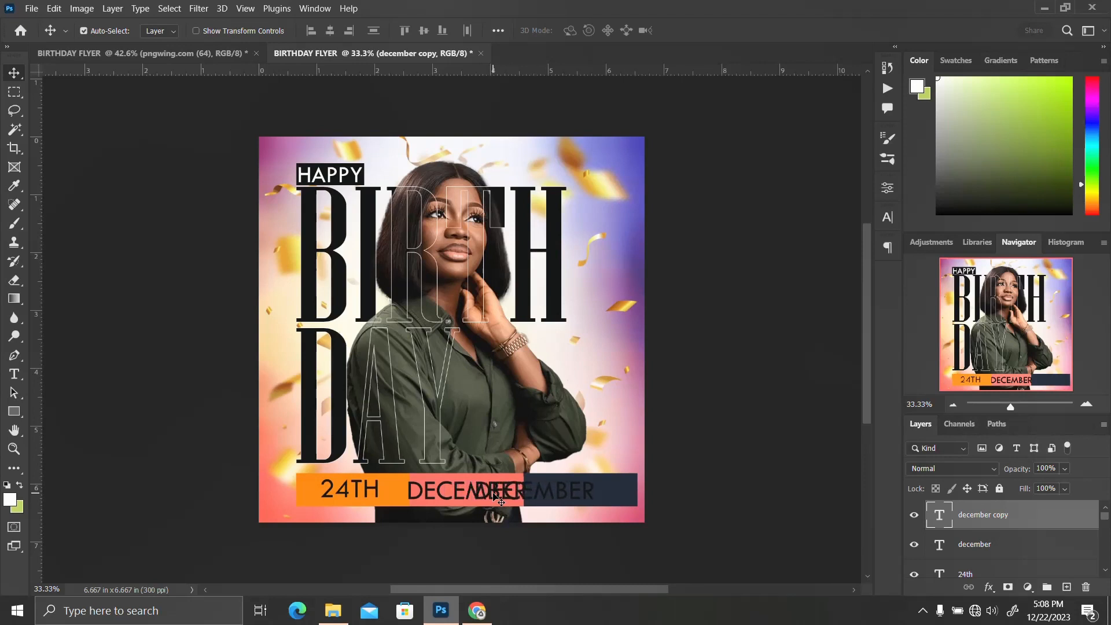
pyautogui.hotkey('shift', 'Right')
pyautogui.hotkey('shift', 'Right')
pyautogui.hotkey('shift', 'Right')
pyautogui.hotkey('shift', 'Right')
pyautogui.hotkey('shift', 'Right')
pyautogui.hotkey('shift', 'Right')
pyautogui.hotkey('shift', 'Right')
pyautogui.hotkey('shift', 'Right')
pyautogui.hotkey('shift', 'Right')
pyautogui.hotkey('shift', 'Right')
pyautogui.hotkey('shift', 'Right')
pyautogui.hotkey('shift', 'Right')
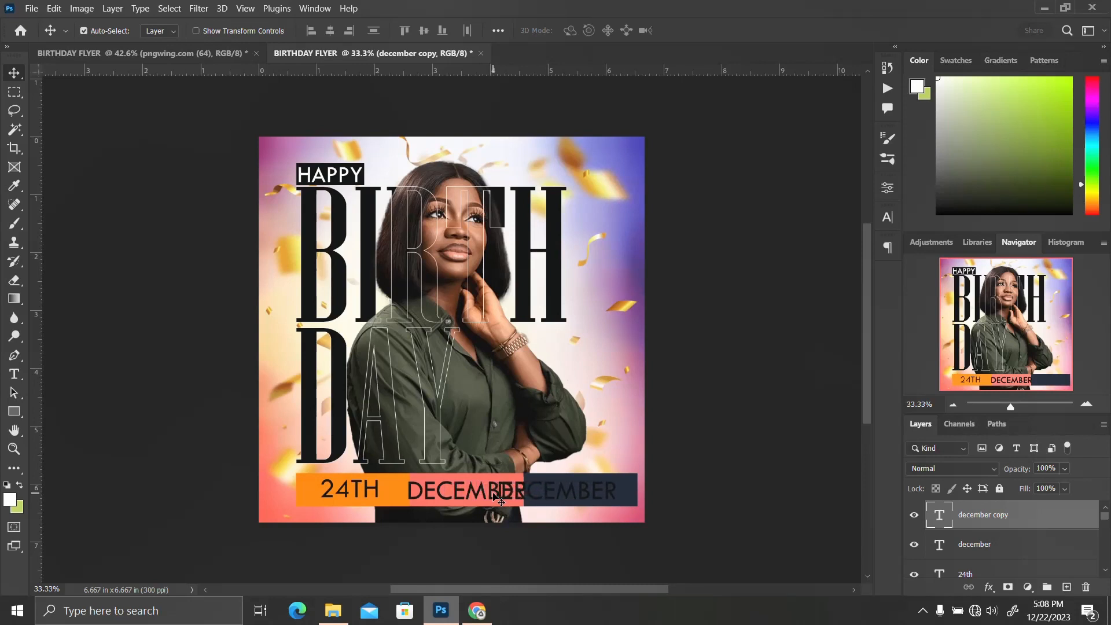
pyautogui.hotkey('shift', 'Right')
pyautogui.hotkey('shift', 'Right')
pyautogui.hotkey('shift', 'Right')
pyautogui.hotkey('shift', 'Right')
pyautogui.hotkey('shift', 'Right')
pyautogui.hotkey('shift', 'Right')
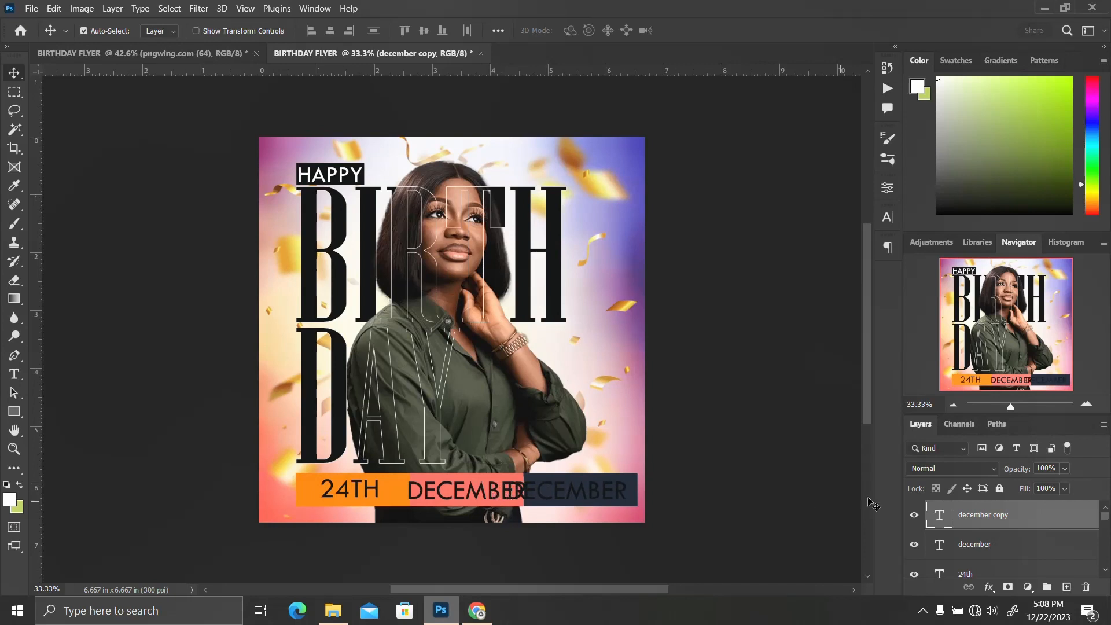
# Retype the copied text on the navy bar as 2023
pyautogui.doubleClick(938, 521)
pyautogui.write('202')
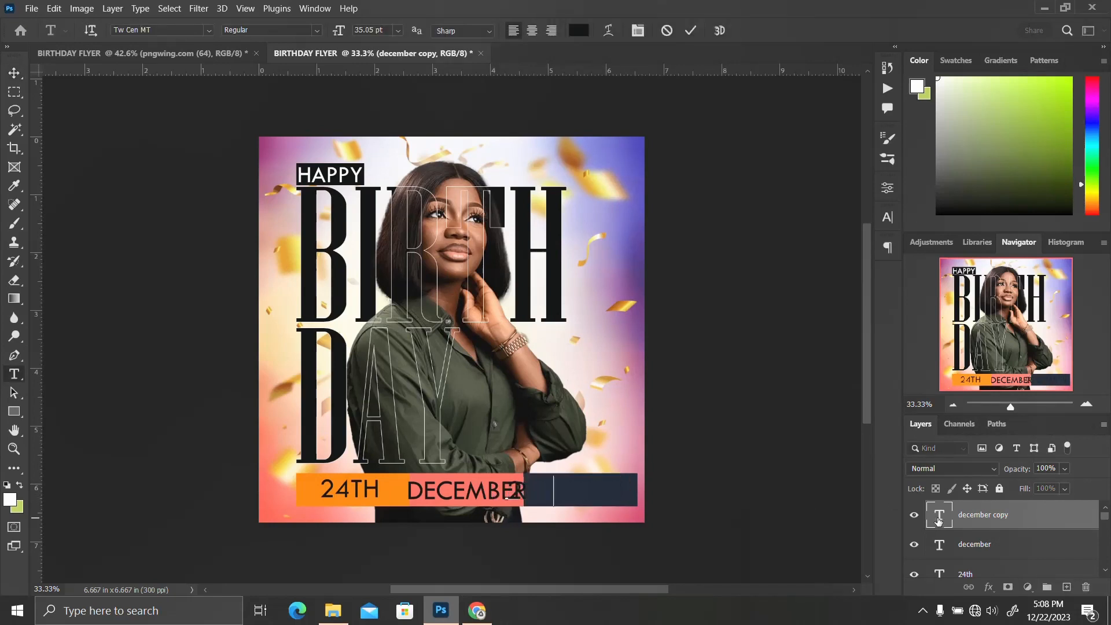
pyautogui.write('3')
pyautogui.hotkey('ctrl', 'Return')
# Nudge the 2023 text further right within the navy bar
pyautogui.press('v')
pyautogui.hotkey('shift', 'Right')
pyautogui.hotkey('shift', 'Right')
pyautogui.hotkey('shift', 'Right')
pyautogui.hotkey('shift', 'Right')
pyautogui.hotkey('shift', 'Right')
pyautogui.hotkey('shift', 'Right')
pyautogui.hotkey('shift', 'Right')
pyautogui.hotkey('shift', 'Right')
pyautogui.hotkey('shift', 'Right')
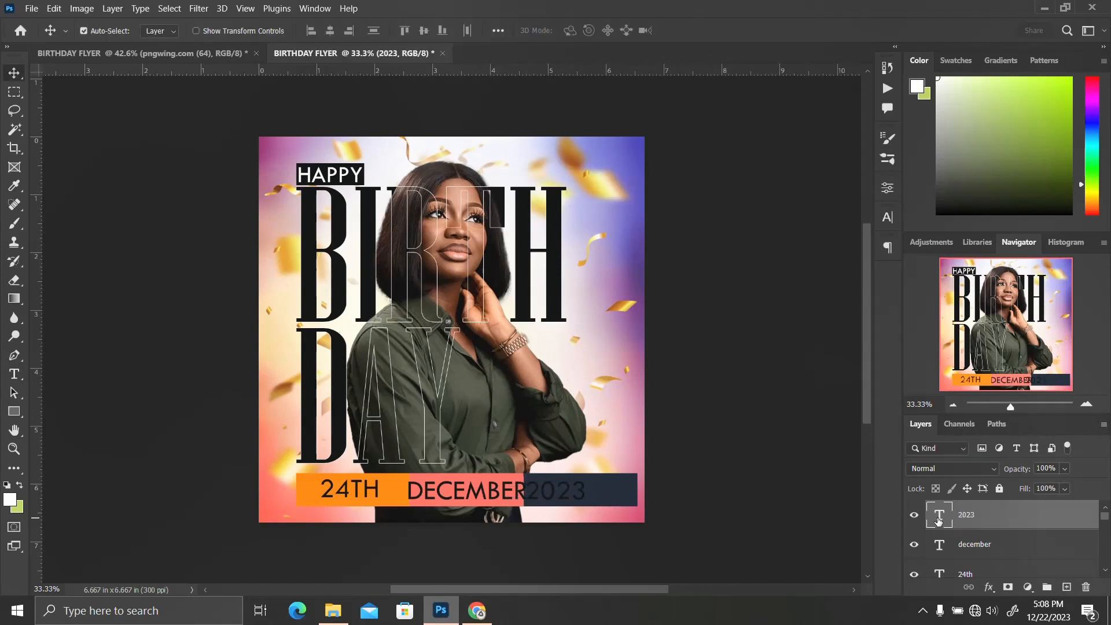
pyautogui.hotkey('shift', 'Right')
pyautogui.hotkey('shift', 'Right')
# Select the orange bar together with the 24th text and shift both slightly left
pyautogui.click(388, 496)
pyautogui.scroll(-1, 998, 560)
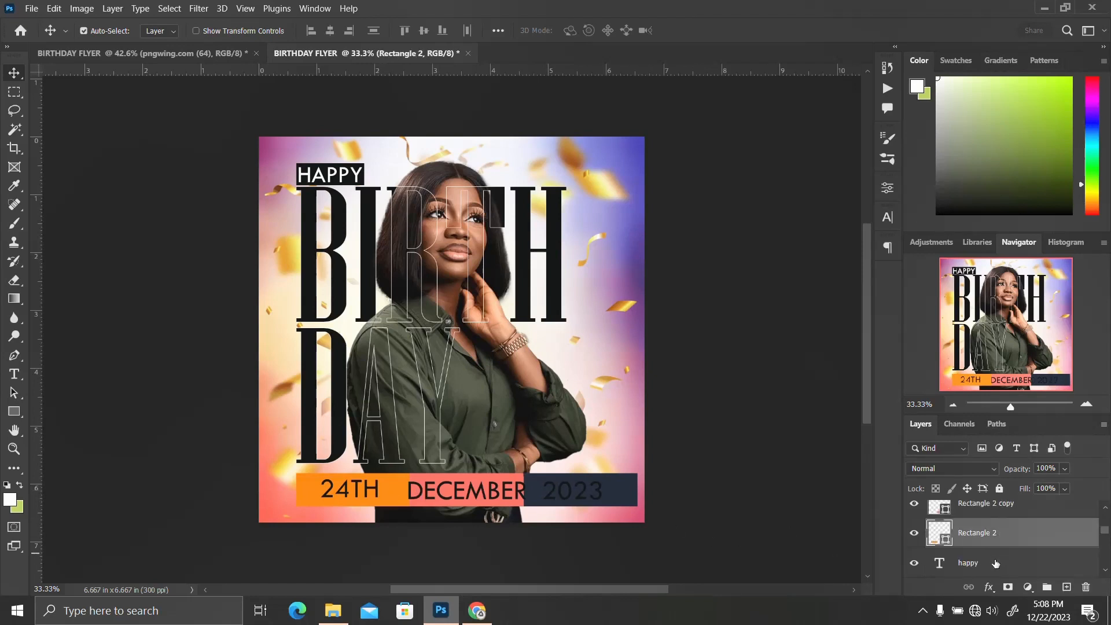
pyautogui.scroll(3, 994, 535)
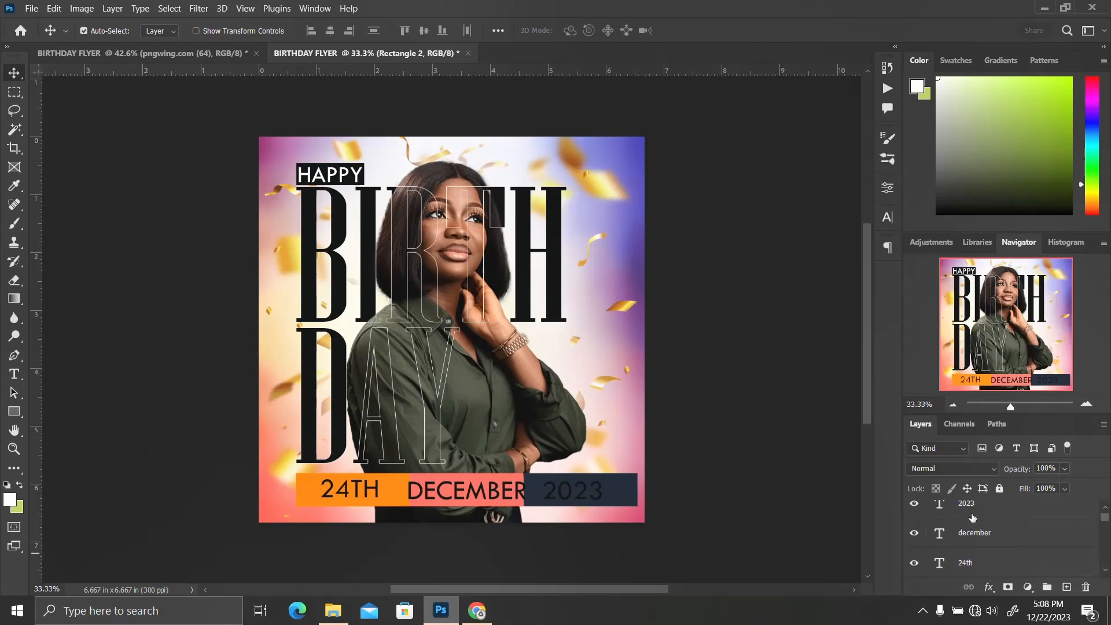
pyautogui.click(967, 561)
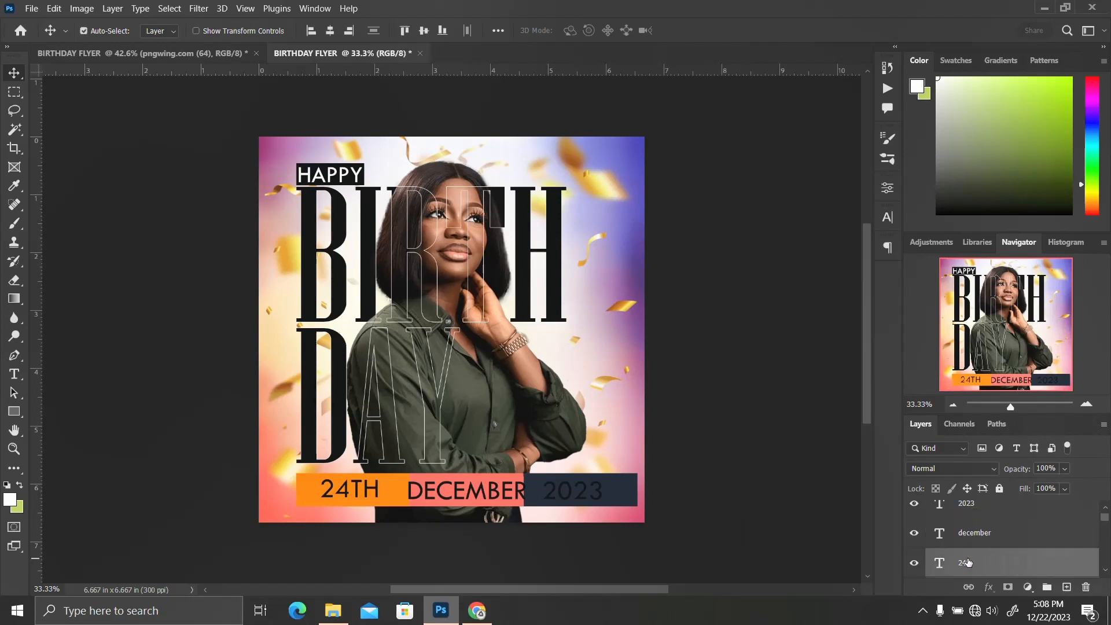
pyautogui.press('Left')
pyautogui.press('Left')
pyautogui.press('Left')
pyautogui.press('Left')
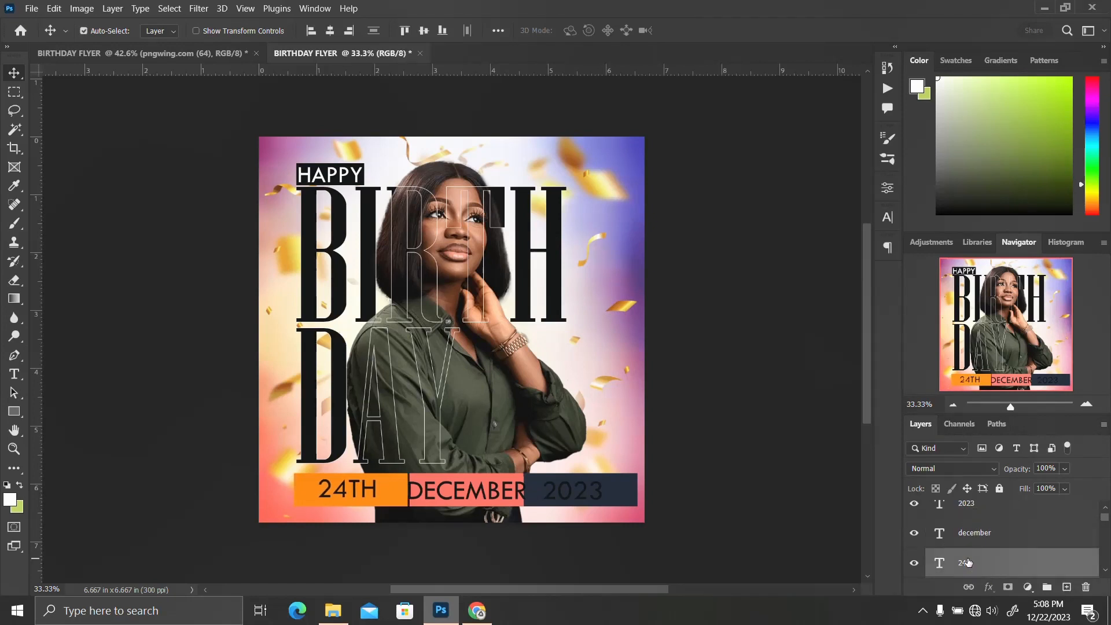
pyautogui.press('Left')
pyautogui.press('Left')
pyautogui.press('Left')
pyautogui.press('Left')
# Stretch the coral bar's left edge slightly left to meet the orange bar
pyautogui.click(497, 479)
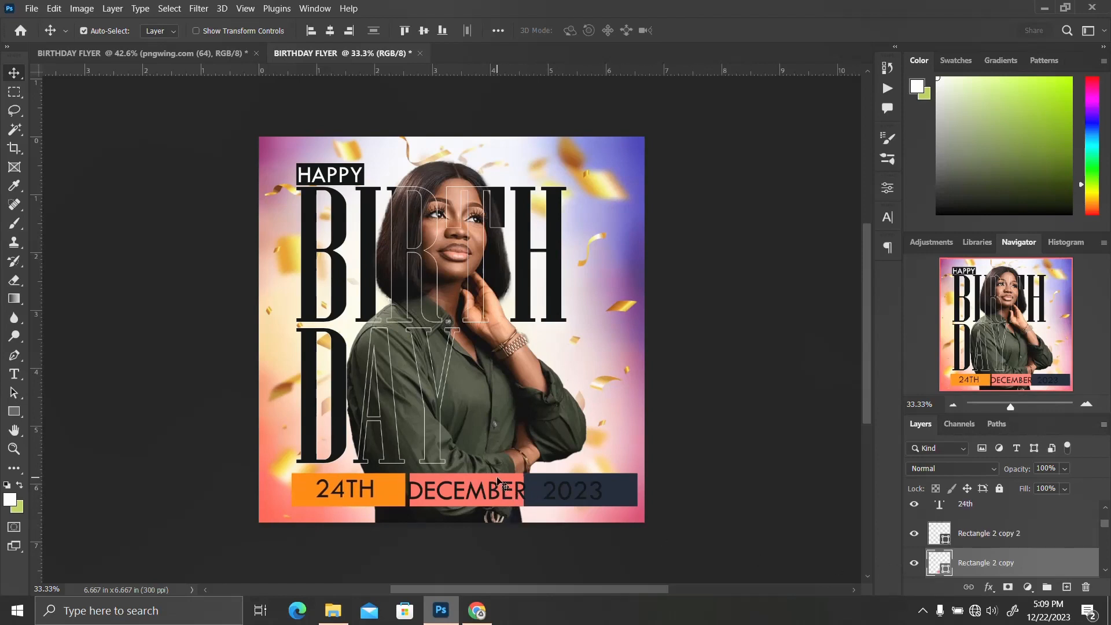
pyautogui.hotkey('ctrl', 't')
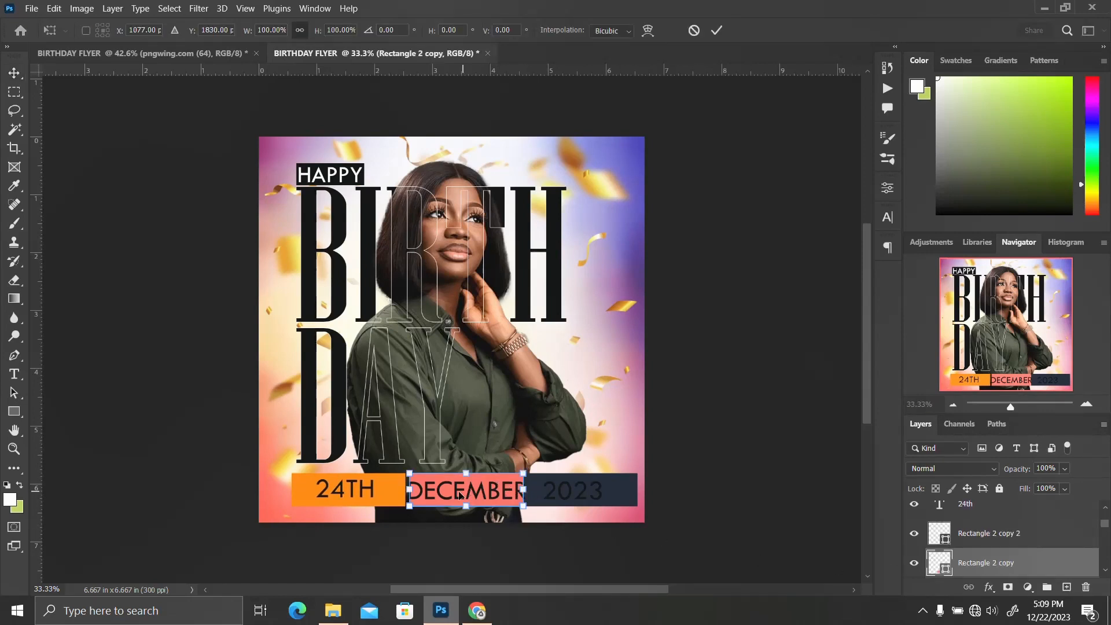
pyautogui.moveTo(411, 487); pyautogui.dragTo(408, 487)
pyautogui.press('Return')
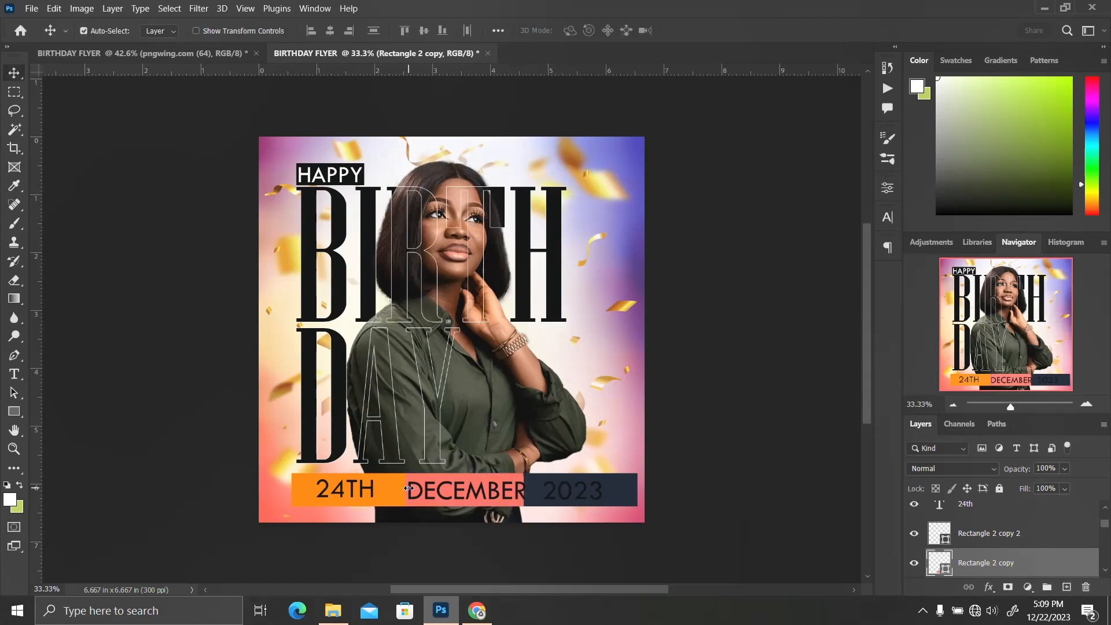
# Nudge the december text slightly left
pyautogui.click(509, 491)
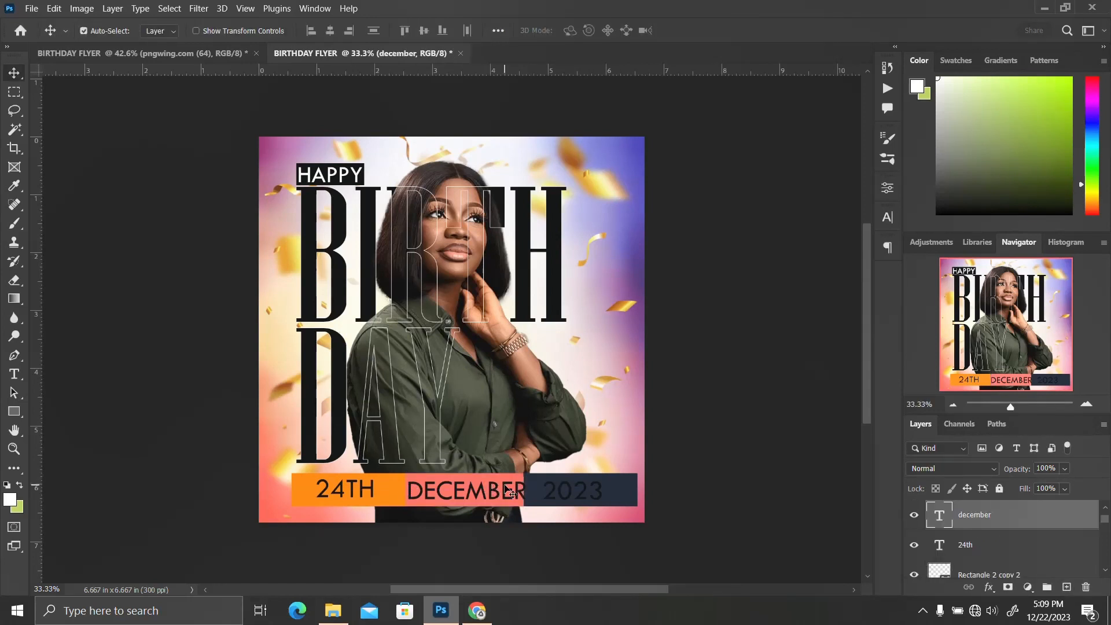
pyautogui.press('Left')
pyautogui.press('Left')
pyautogui.press('Left')
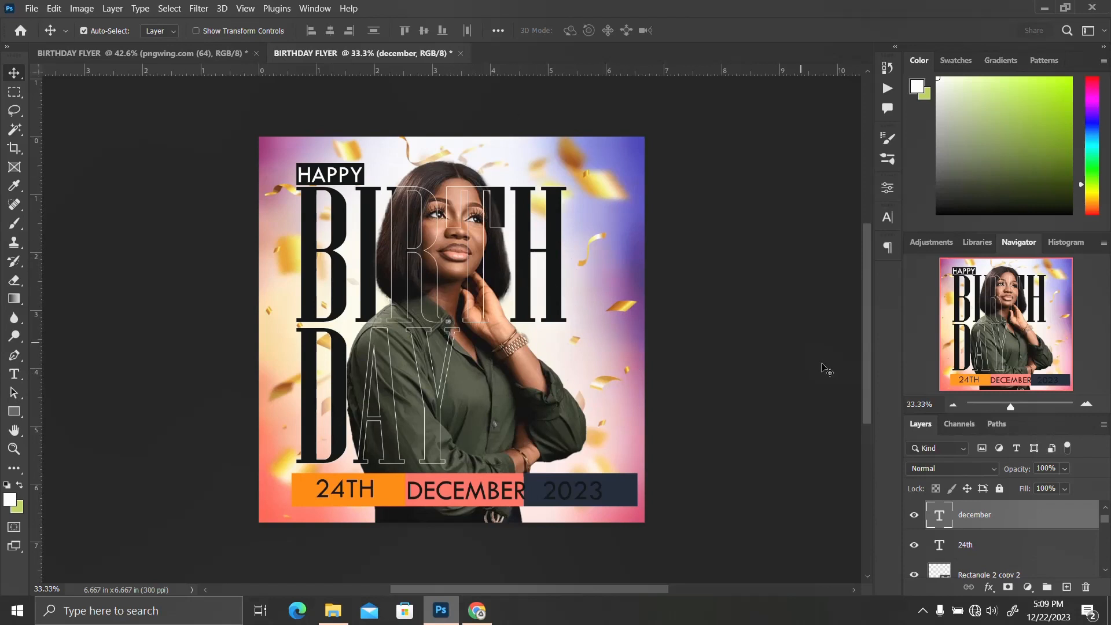
# Apply Camera Raw to a merged top layer, setting temperature +30, tint +36, exposure -0.70 and contrast -12
pyautogui.scroll(1, 1031, 513)
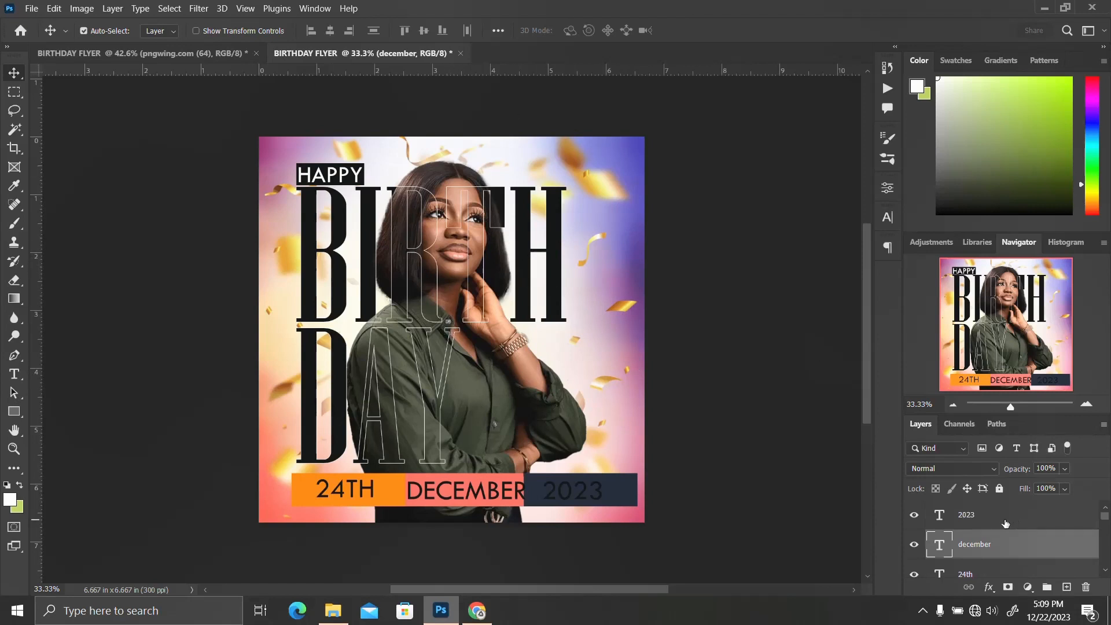
pyautogui.click(940, 519)
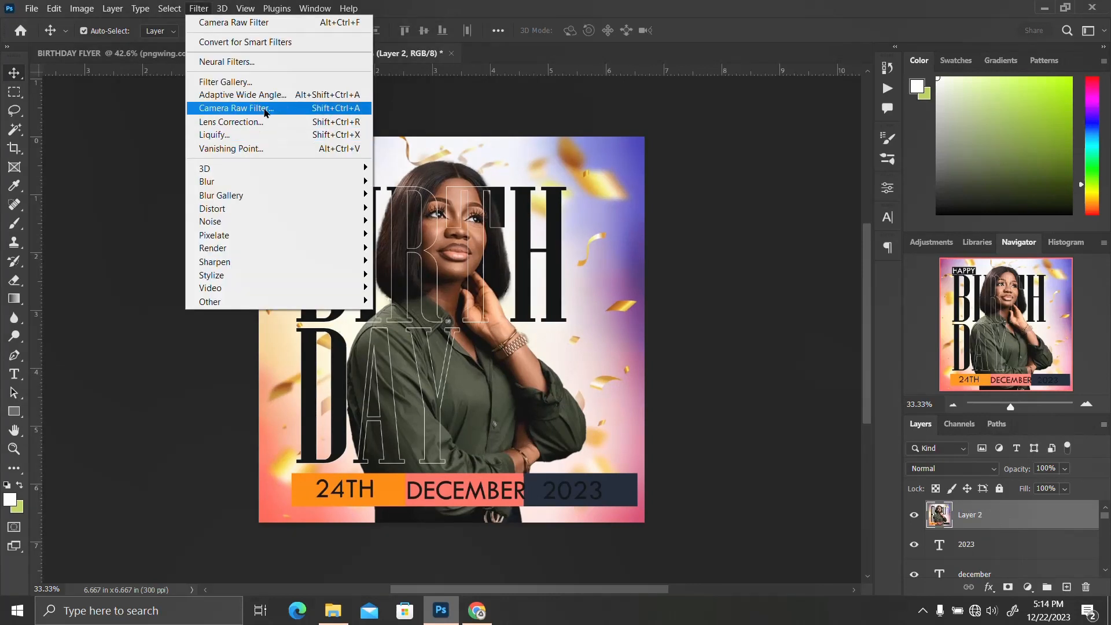
pyautogui.click(265, 110)
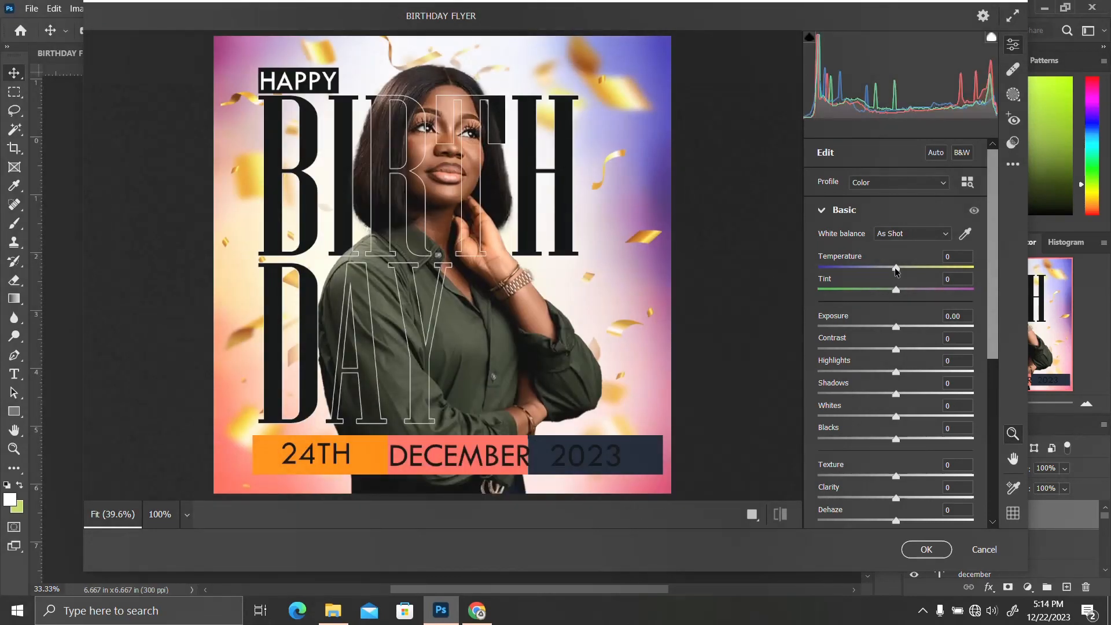
pyautogui.moveTo(895, 290); pyautogui.dragTo(907, 270)
pyautogui.hotkey('ctrl', 'z')
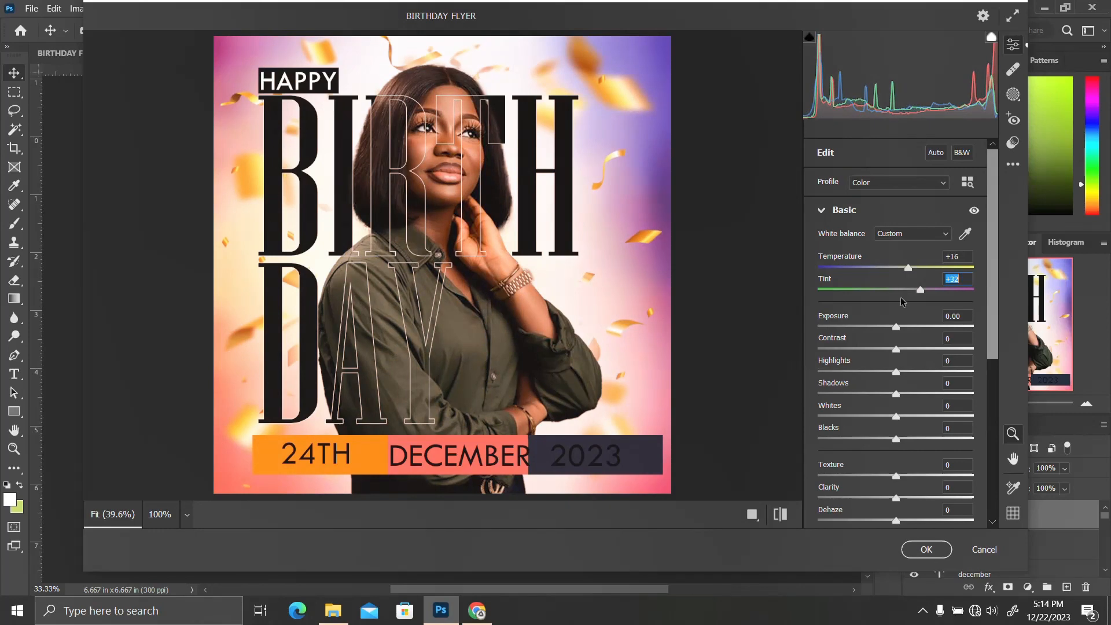
pyautogui.moveTo(896, 327); pyautogui.dragTo(887, 350)
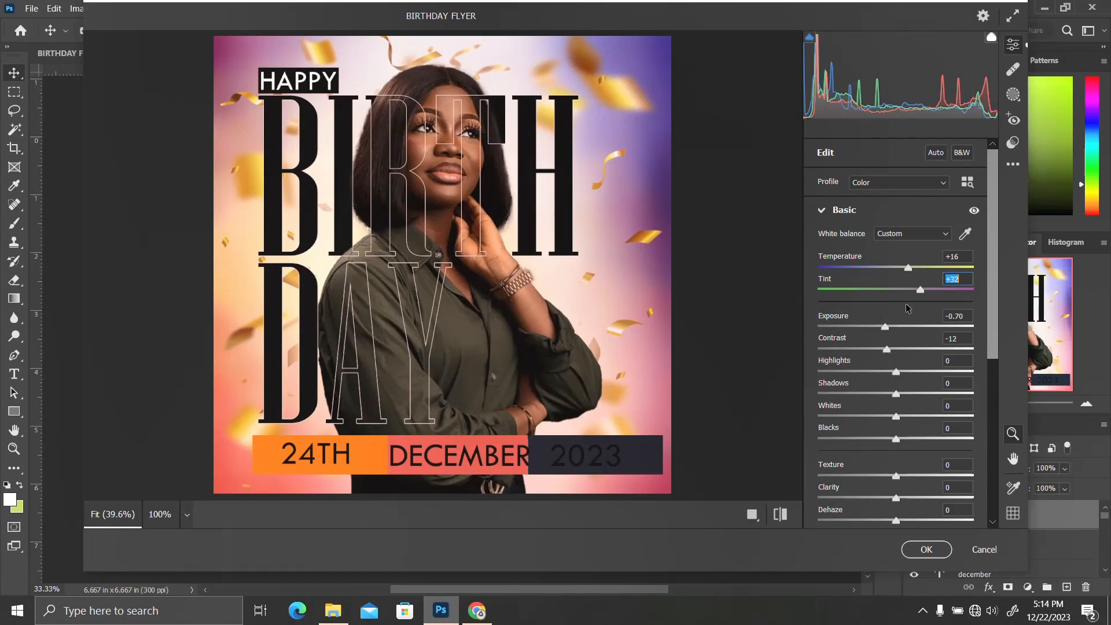
pyautogui.moveTo(909, 269)
pyautogui.mouseDown()
pyautogui.moveTo(856, 268)
pyautogui.moveTo(918, 279)
pyautogui.mouseUp()
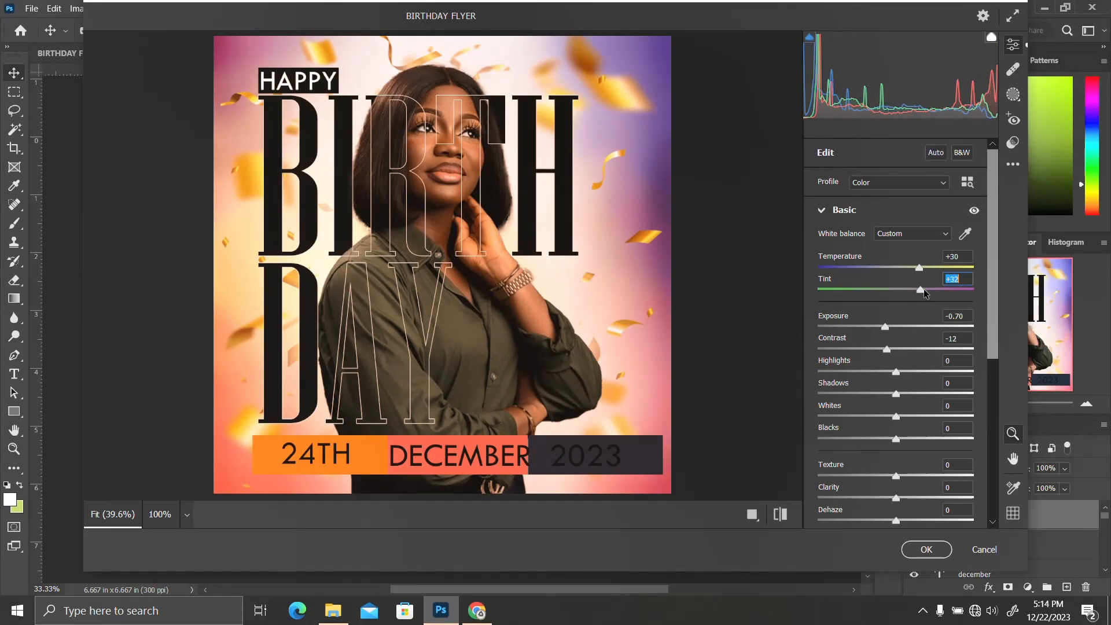
pyautogui.moveTo(923, 291); pyautogui.dragTo(927, 291)
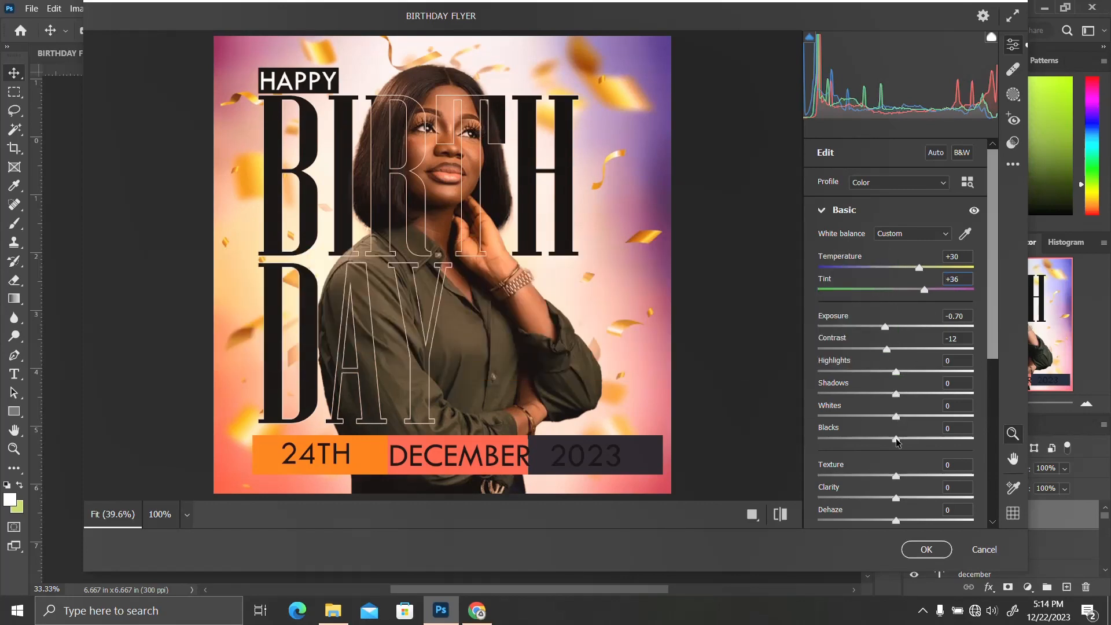
# Set blacks to -4, texture +100, vibrance +41 and saturation -4, then apply the Camera Raw filter
pyautogui.moveTo(896, 440); pyautogui.dragTo(981, 470)
pyautogui.scroll(-3, 882, 459)
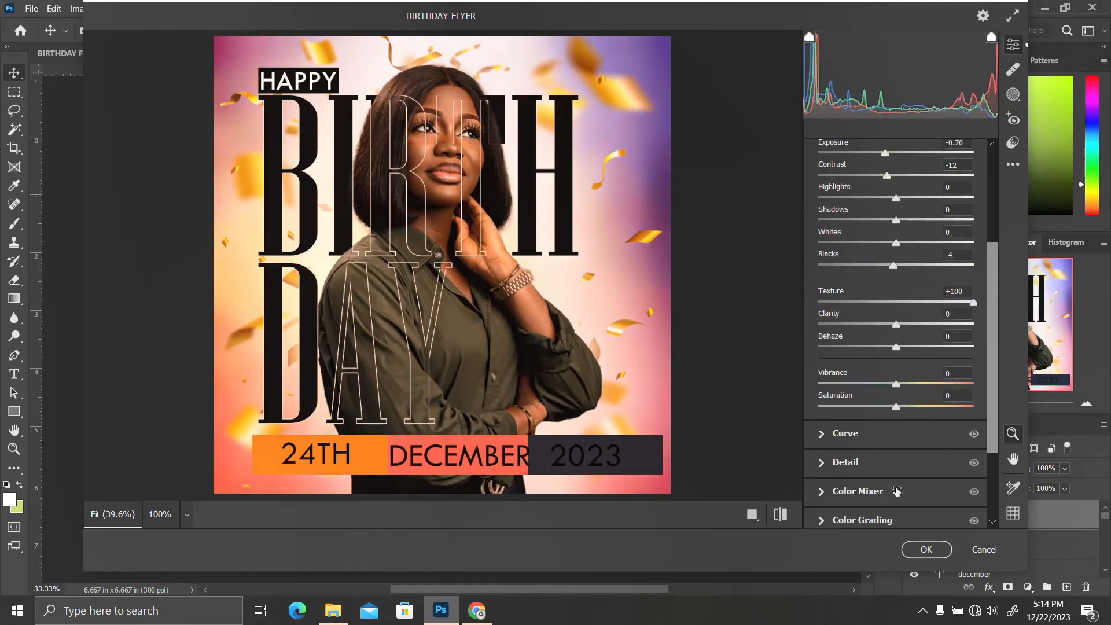
pyautogui.moveTo(922, 388); pyautogui.dragTo(894, 421)
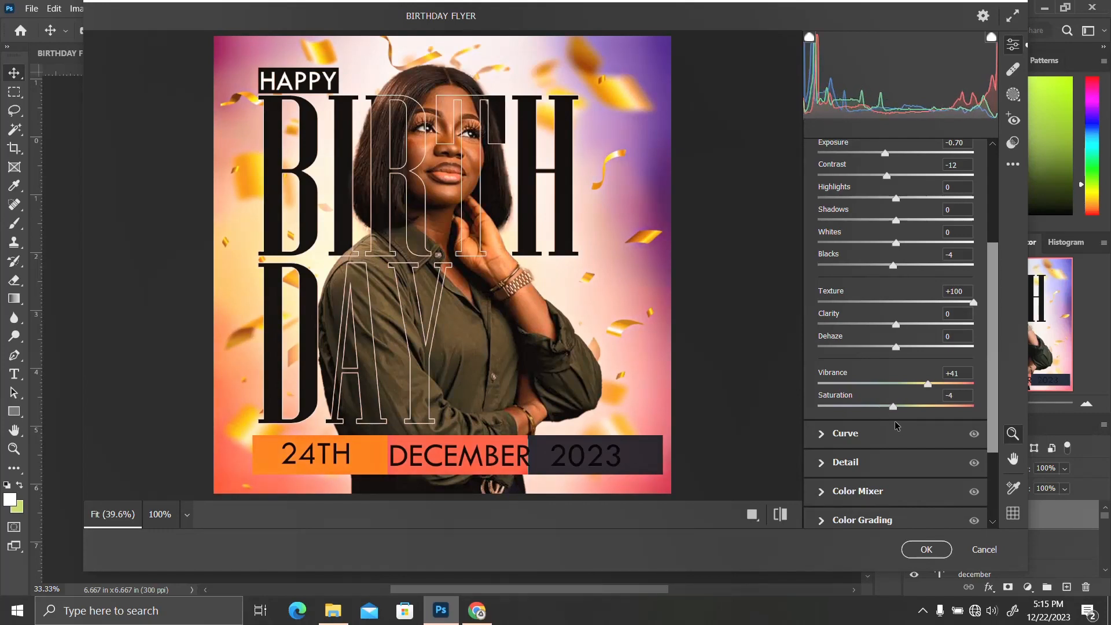
pyautogui.click(919, 551)
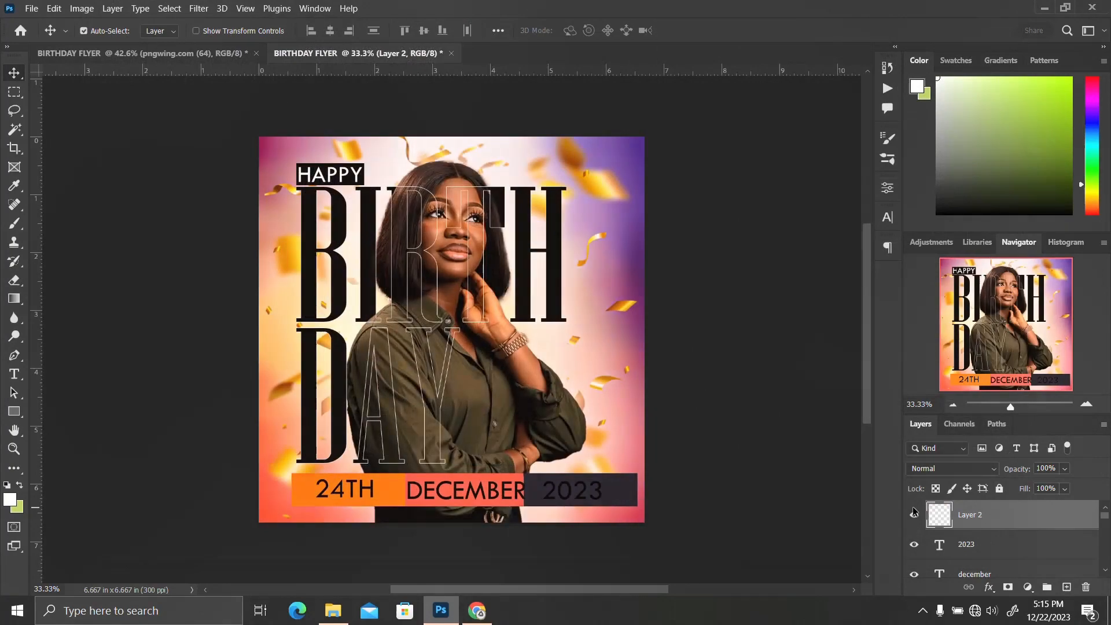